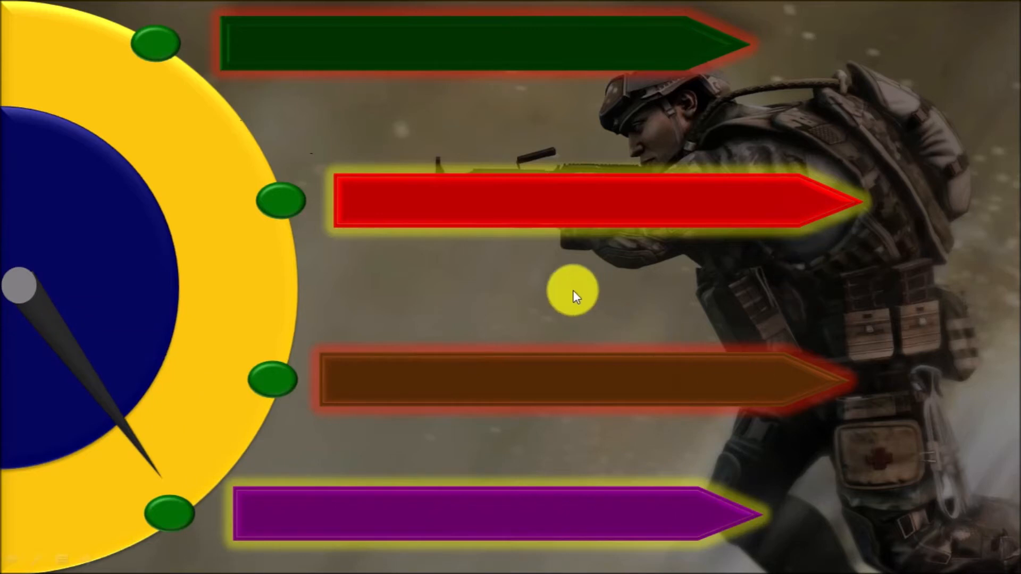
End the slide show and open the blank black slide 3 for editing.
{"action": "right_click", "coordinate": [551, 292]}
{"action": "left_click", "coordinate": [602, 473]}
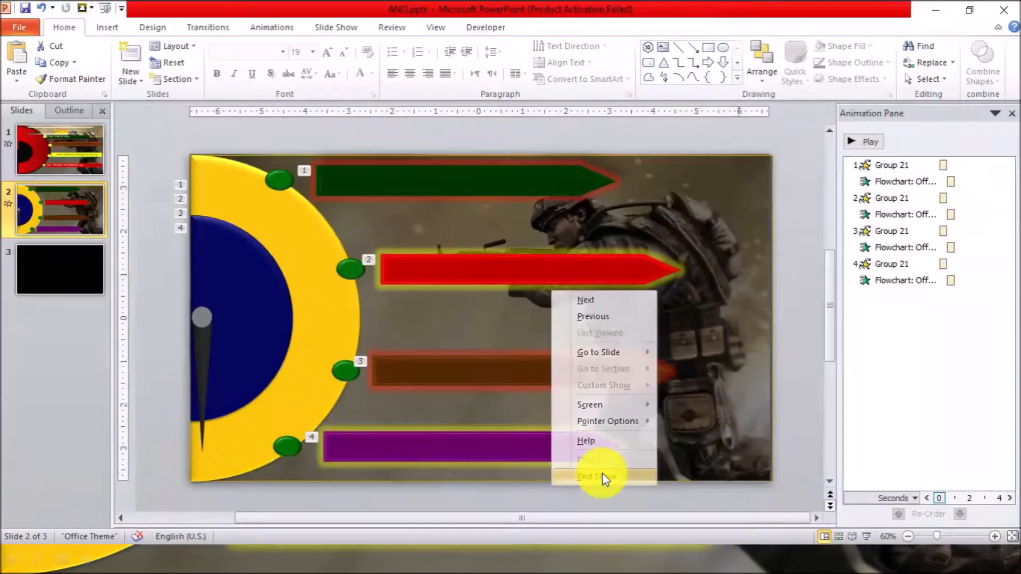
{"action": "left_click", "coordinate": [47, 272]}
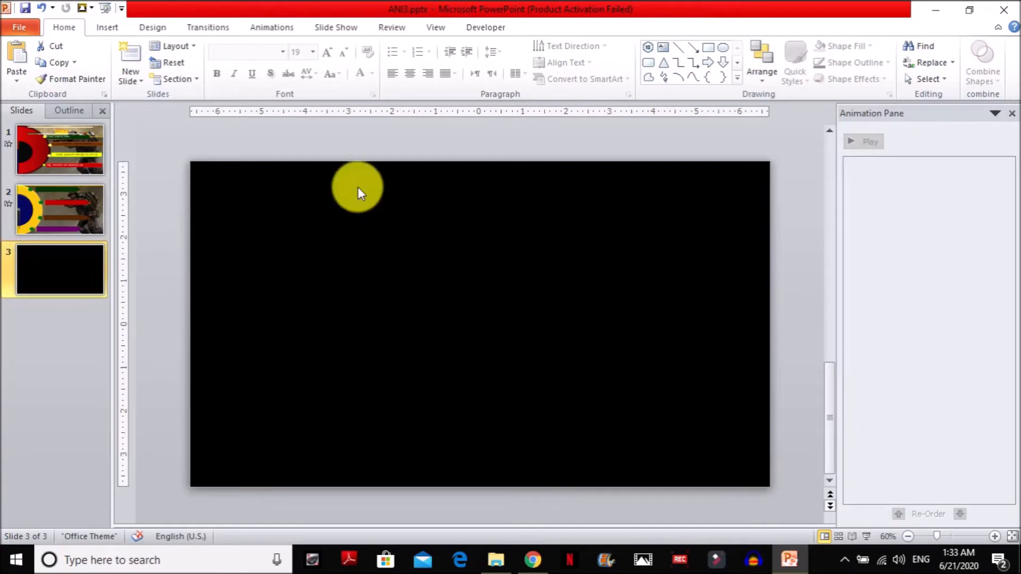
Draw a large circle on slide 3 and move it so it straddles the slide's left edge.
{"action": "left_click", "coordinate": [108, 28]}
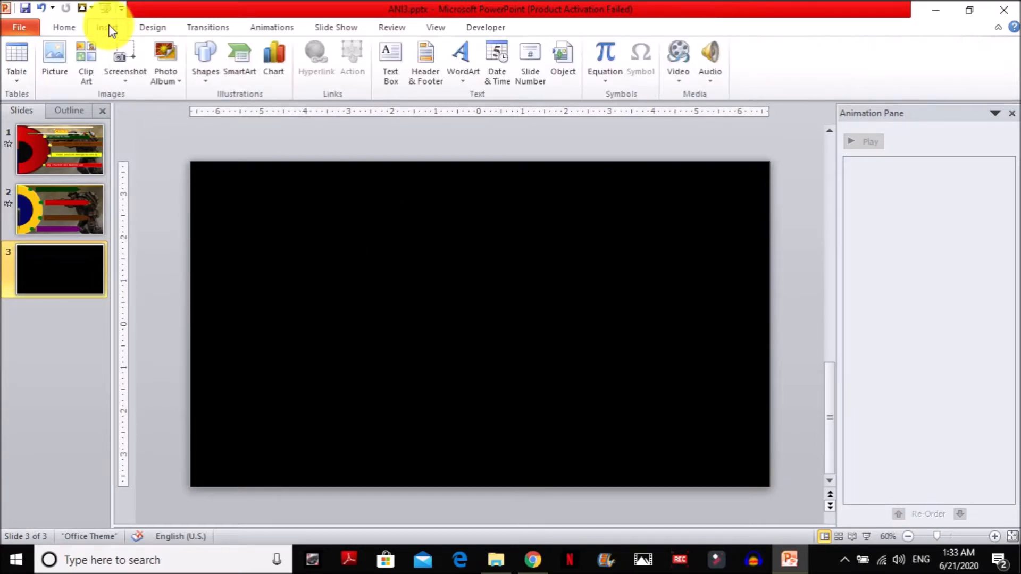
{"action": "left_click", "coordinate": [207, 80]}
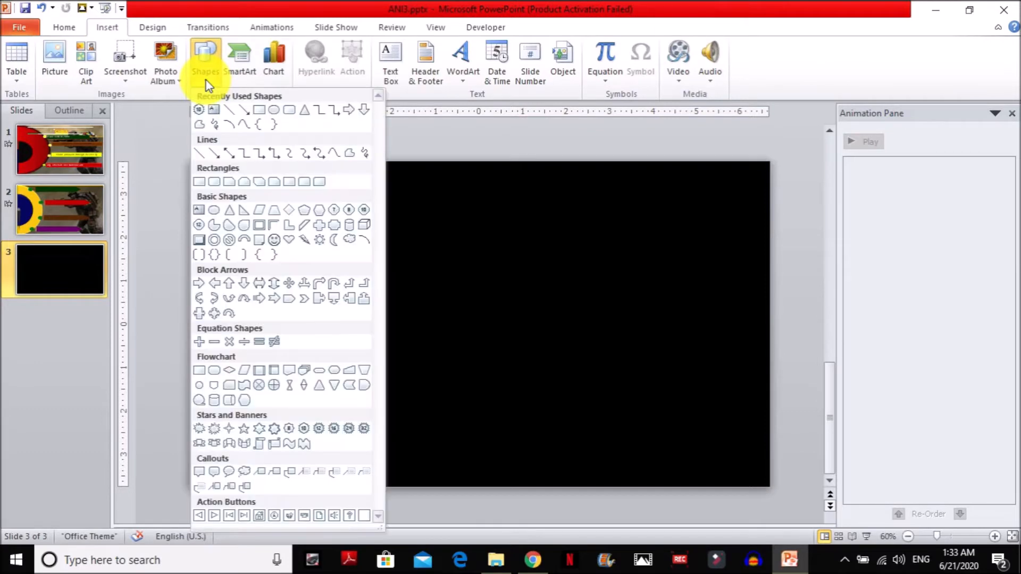
{"action": "left_click", "coordinate": [275, 116]}
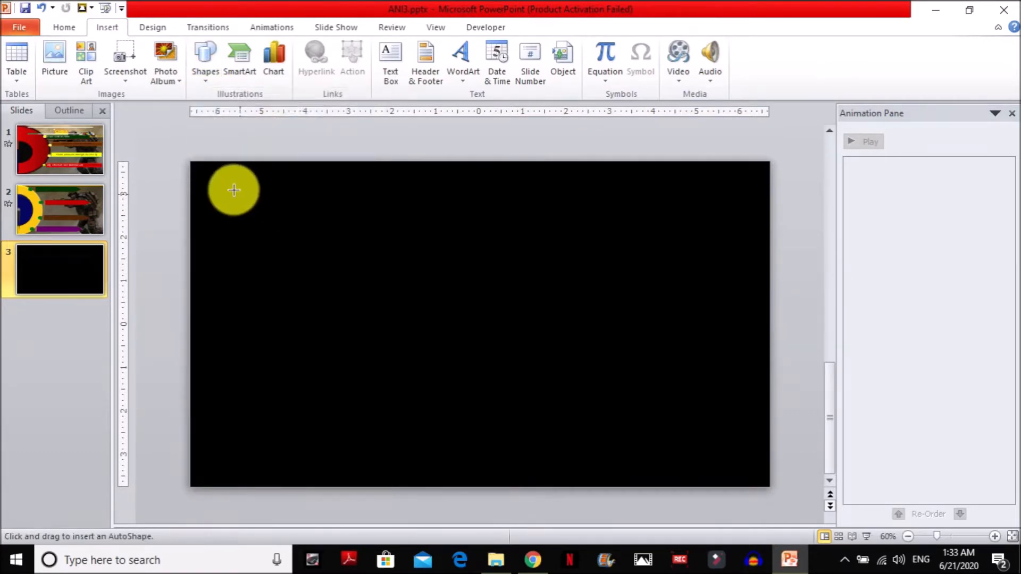
{"action": "left_click_drag", "start_coordinate": [375, 196], "coordinate": [648, 469]}
{"action": "left_click_drag", "start_coordinate": [539, 350], "coordinate": [213, 319]}
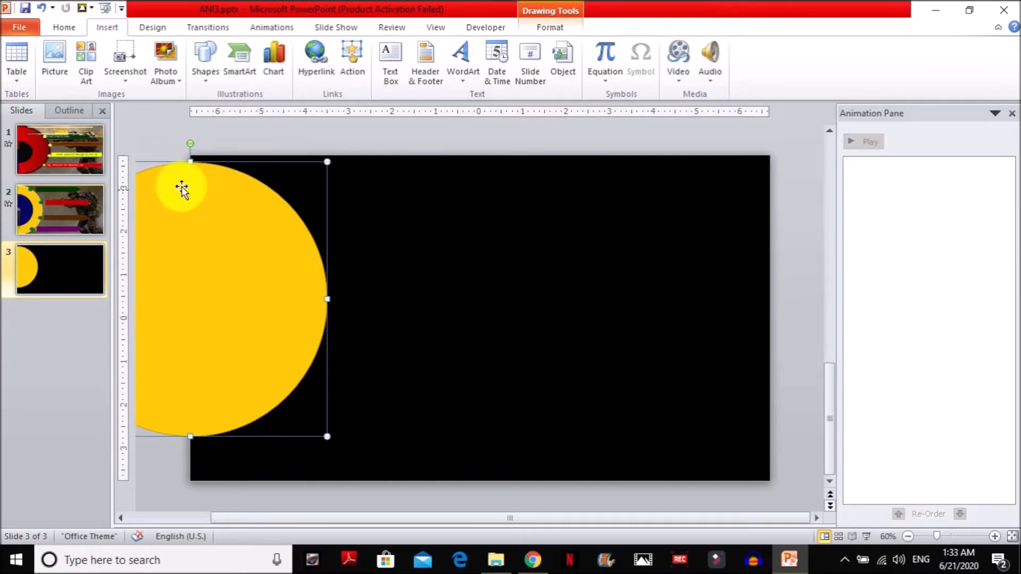
Stretch the circle to the slide's full height, widen it to match and nudge it left so about half lies off the slide.
{"action": "left_click_drag", "start_coordinate": [190, 162], "coordinate": [190, 155]}
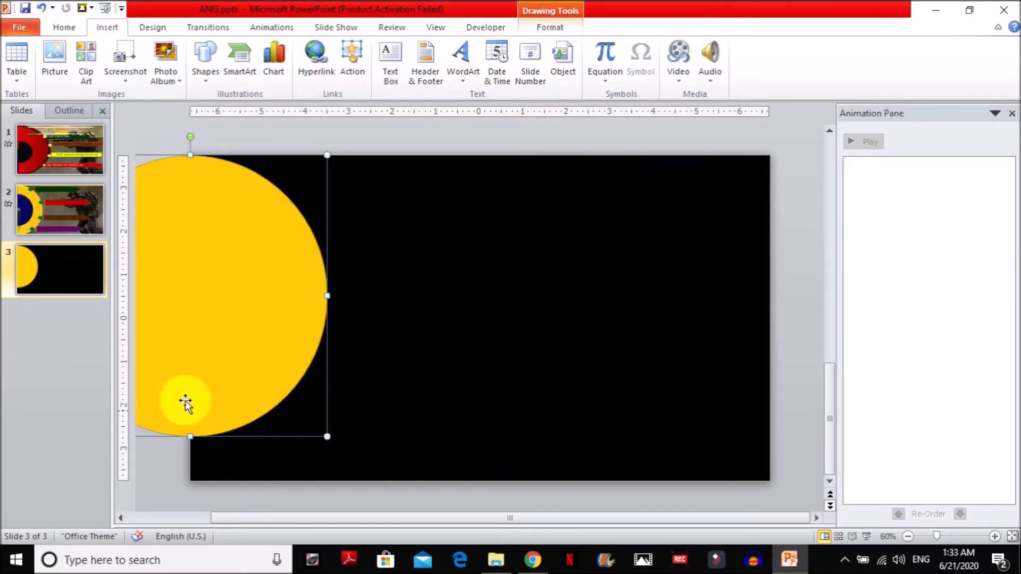
{"action": "left_click_drag", "start_coordinate": [191, 435], "coordinate": [190, 481]}
{"action": "left_click_drag", "start_coordinate": [327, 318], "coordinate": [369, 323]}
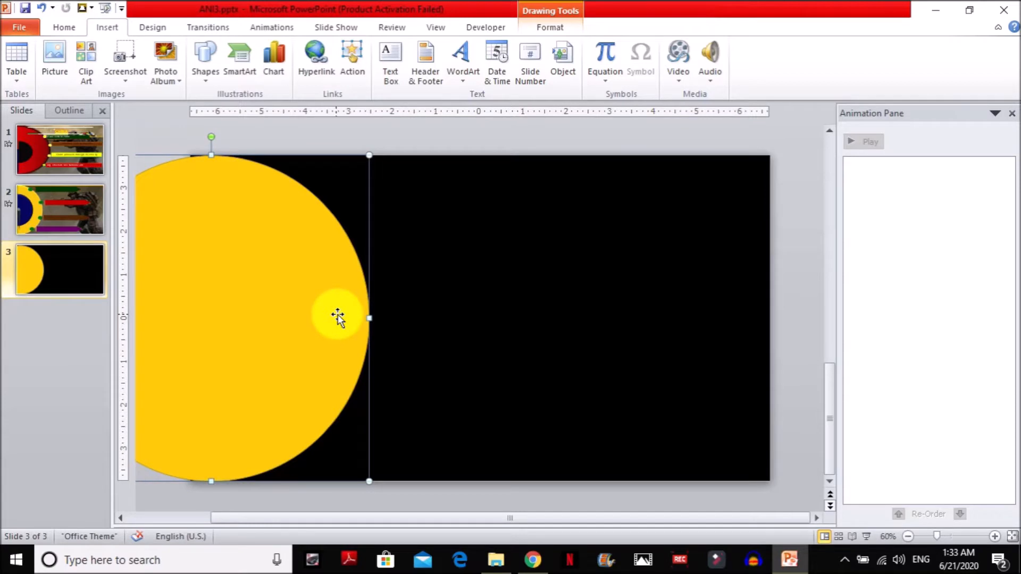
{"action": "key", "text": "Left"}
{"action": "key", "text": "Left"}
{"action": "key", "text": "Left"}
{"action": "key", "text": "Left"}
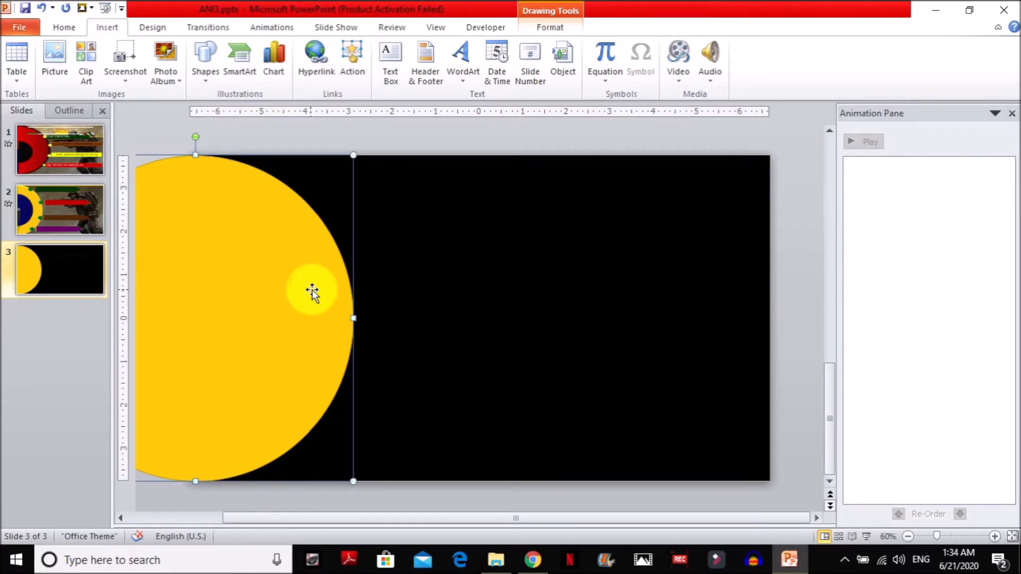
Paste a copy of the yellow circle, shrink it to about 4.9" and place it inside the original.
{"action": "key", "text": "Delete"}
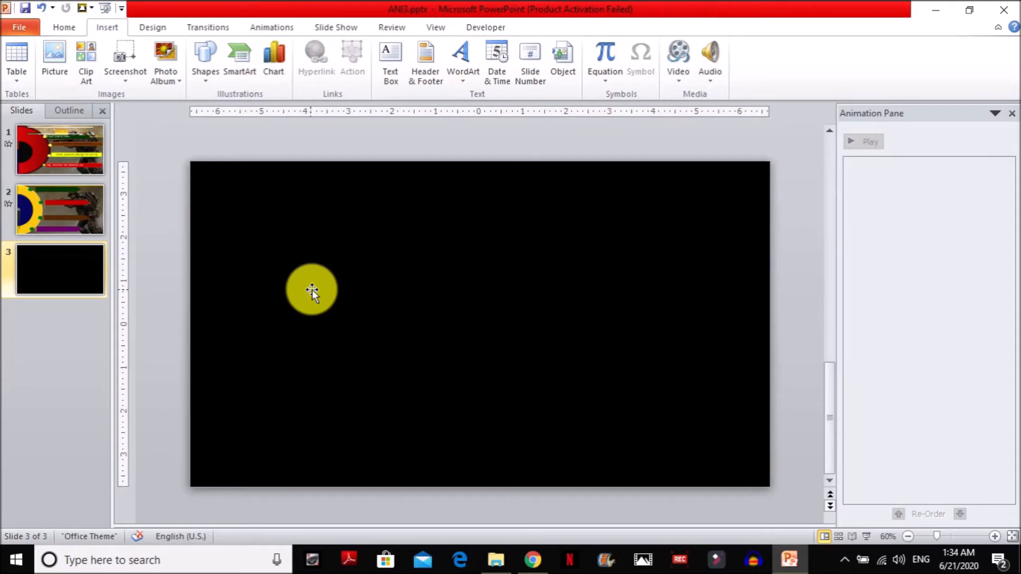
{"action": "key", "text": "ctrl+z"}
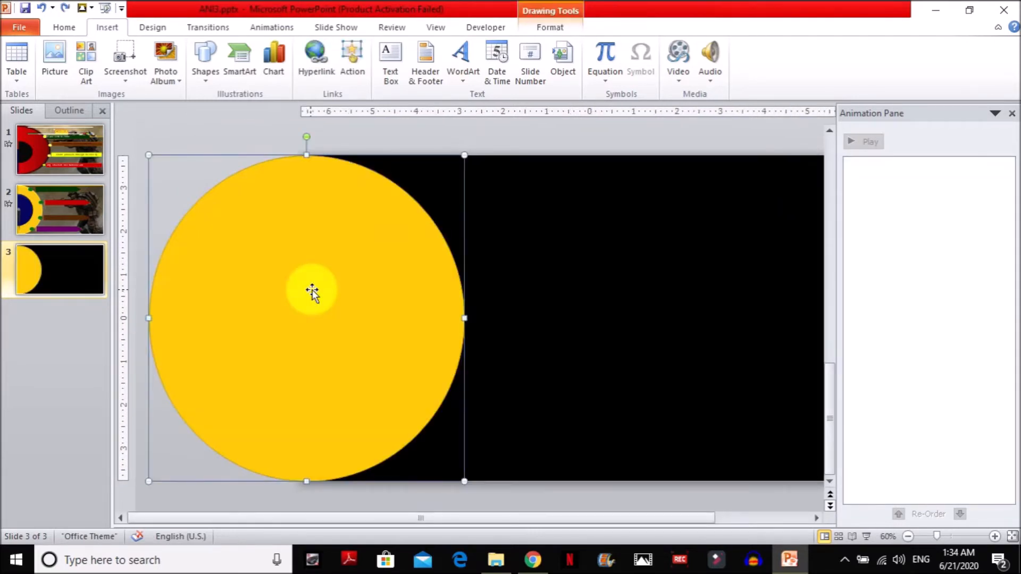
{"action": "key", "text": "ctrl+v"}
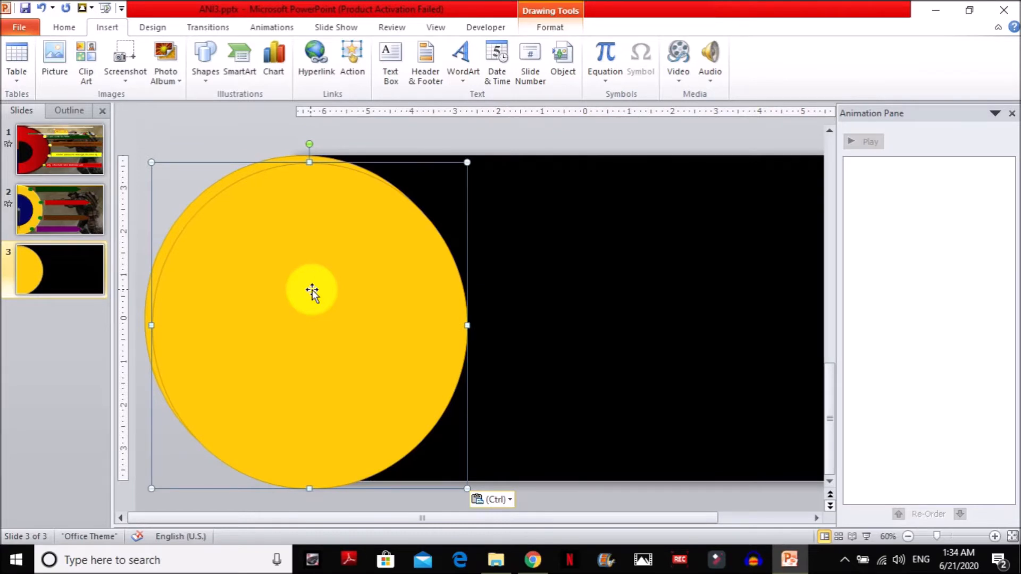
{"action": "left_click_drag", "start_coordinate": [468, 164], "coordinate": [365, 275]}
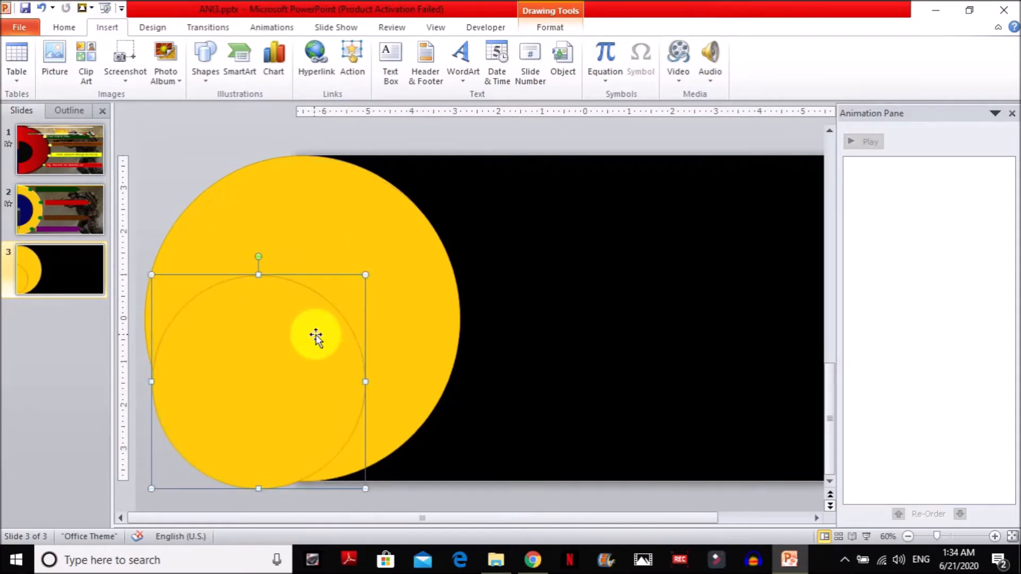
{"action": "left_click_drag", "start_coordinate": [303, 335], "coordinate": [328, 292]}
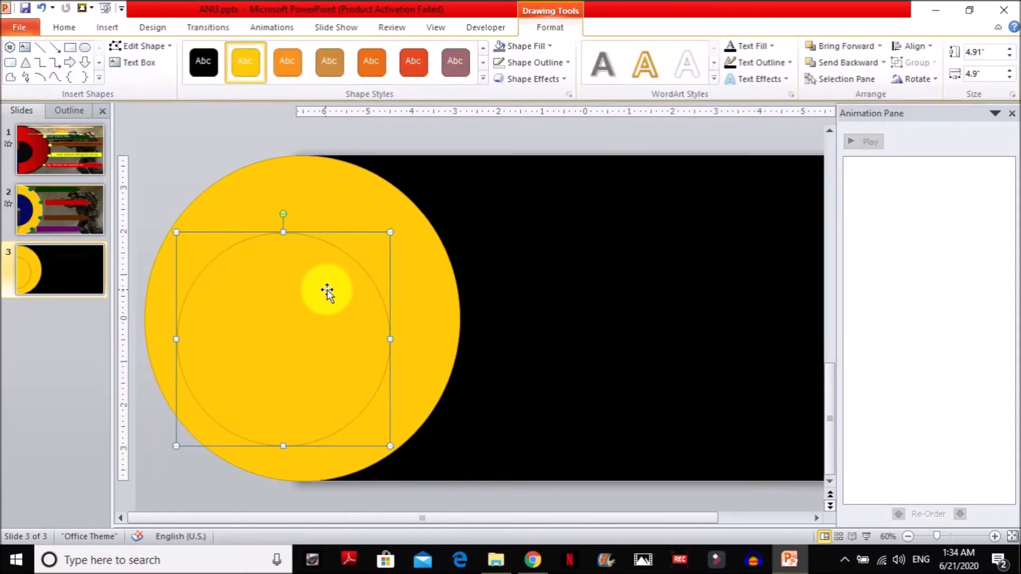
Fill the inner circle with dark blue from the recent colors.
{"action": "left_click", "coordinate": [522, 46]}
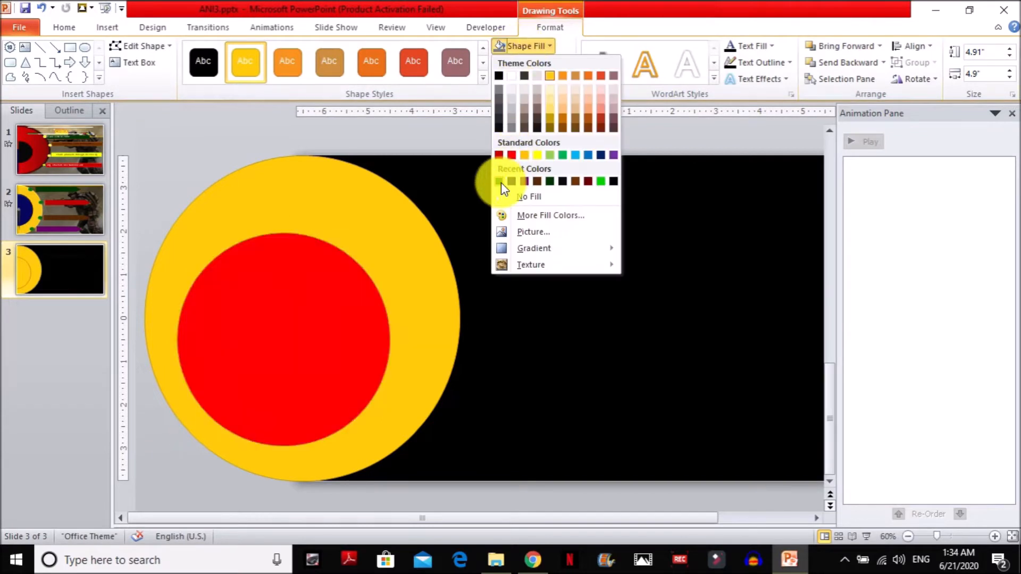
{"action": "left_click", "coordinate": [499, 182]}
{"action": "left_click", "coordinate": [521, 46]}
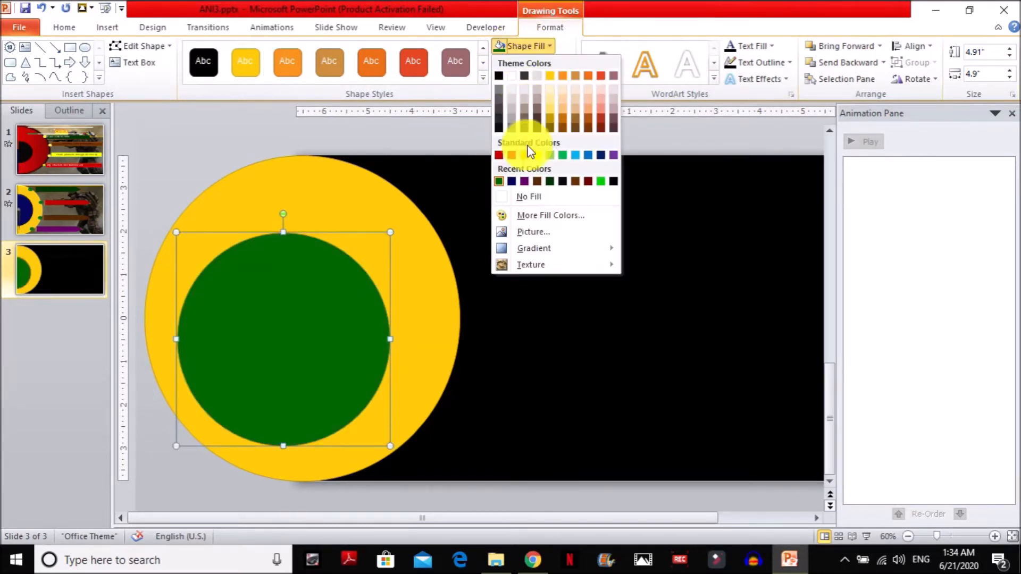
{"action": "left_click", "coordinate": [499, 181]}
Centre the dark blue circle within the yellow one, checking its position in the slide show.
{"action": "mouse_move", "coordinate": [338, 292]}
{"action": "left_mouse_down"}
{"action": "mouse_move", "coordinate": [349, 276]}
{"action": "mouse_move", "coordinate": [354, 286]}
{"action": "left_mouse_up"}
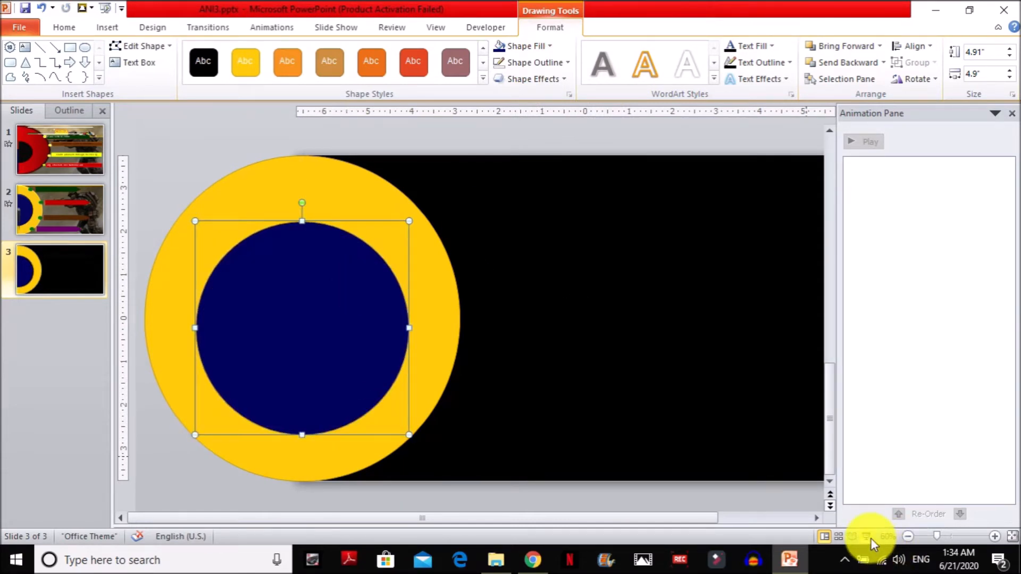
{"action": "left_click", "coordinate": [869, 537]}
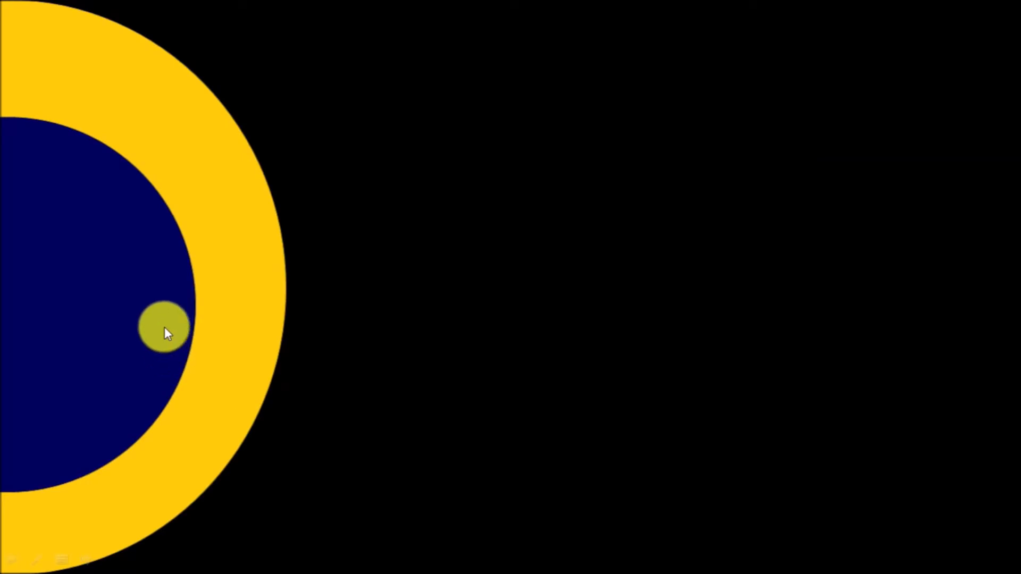
{"action": "key", "text": "Escape"}
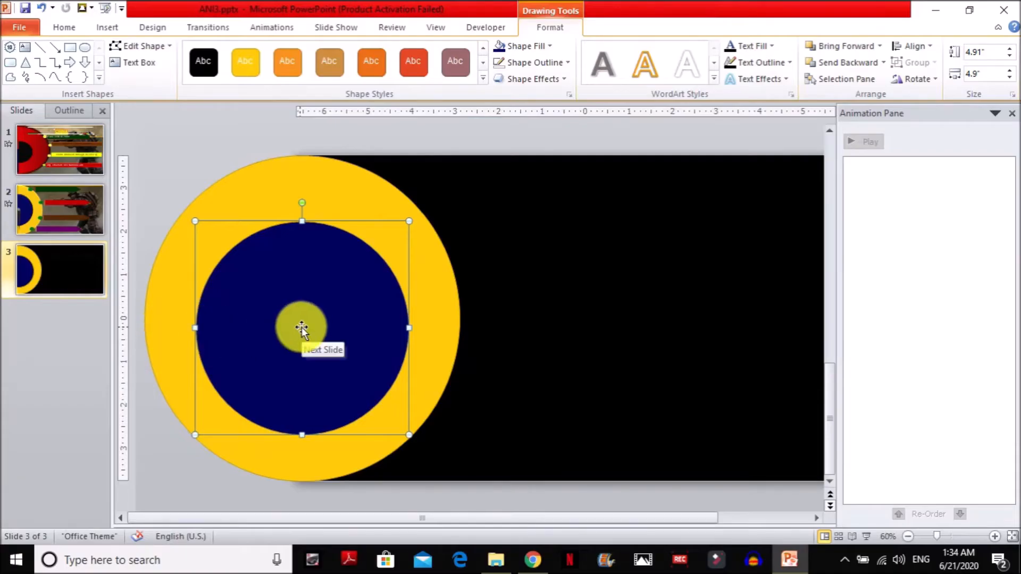
{"action": "key", "text": "ctrl+Up"}
{"action": "key", "text": "ctrl+Up"}
{"action": "key", "text": "ctrl+Up"}
{"action": "key", "text": "ctrl+Up"}
{"action": "key", "text": "ctrl+Up"}
{"action": "key", "text": "ctrl+Up"}
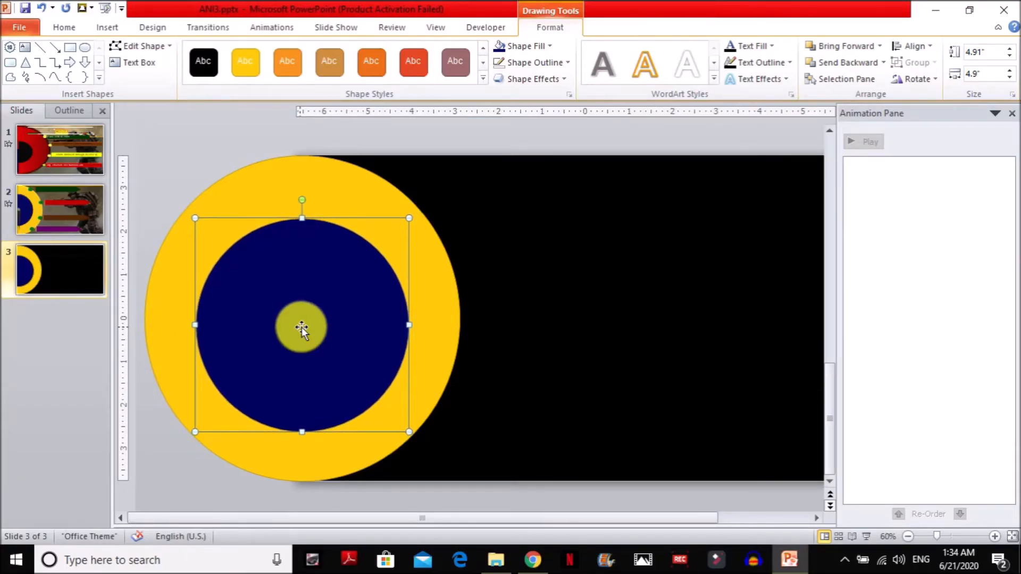
{"action": "left_click", "coordinate": [513, 287]}
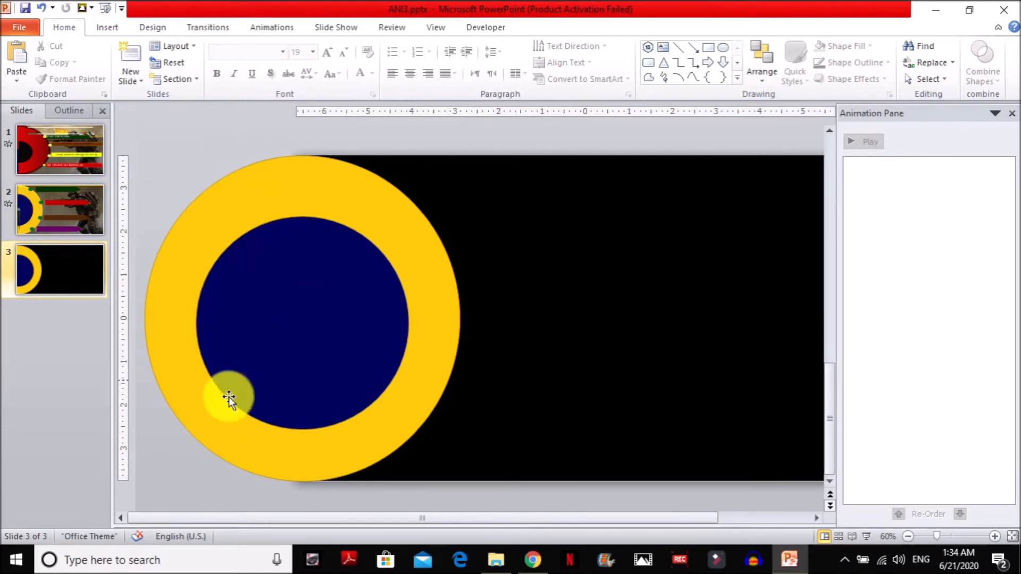
Draw a narrow isosceles triangle about 2.93" tall and 0.4" wide on the empty black area beside the circles.
{"action": "left_click", "coordinate": [109, 29]}
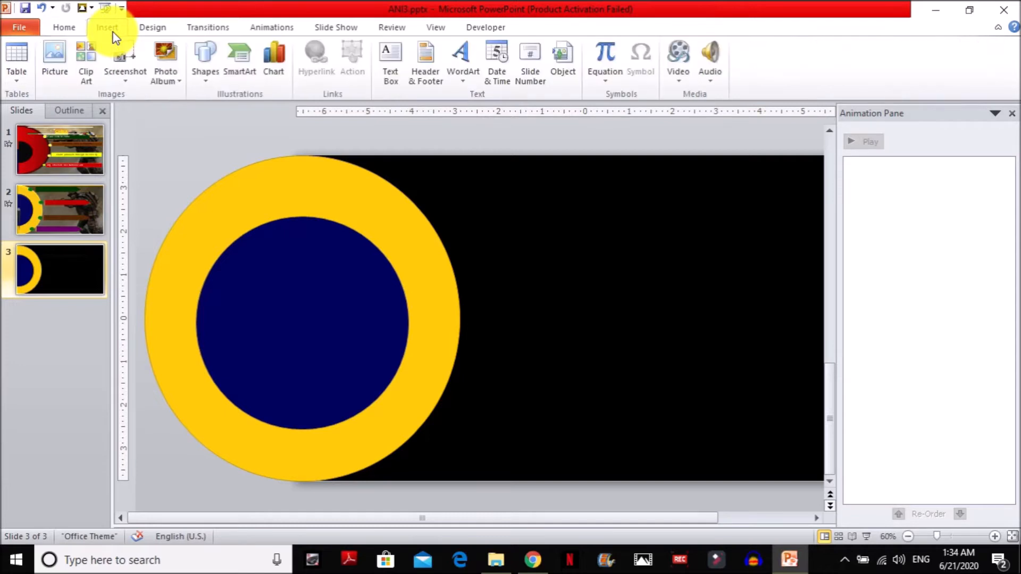
{"action": "left_click", "coordinate": [204, 67]}
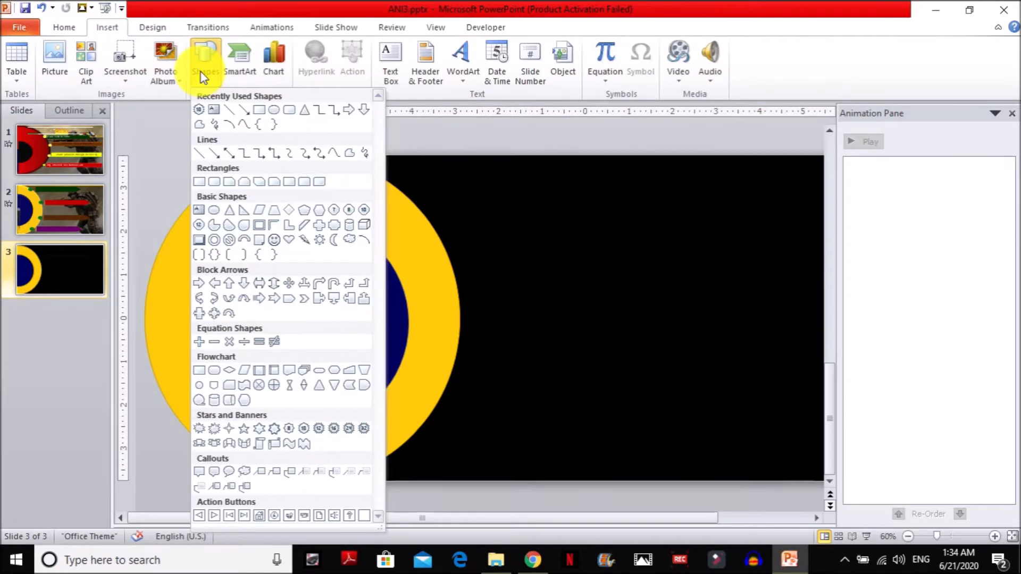
{"action": "left_click", "coordinate": [304, 113]}
{"action": "mouse_move", "coordinate": [574, 217]}
{"action": "left_mouse_down"}
{"action": "mouse_move", "coordinate": [595, 394]}
{"action": "mouse_move", "coordinate": [591, 343]}
{"action": "left_mouse_up"}
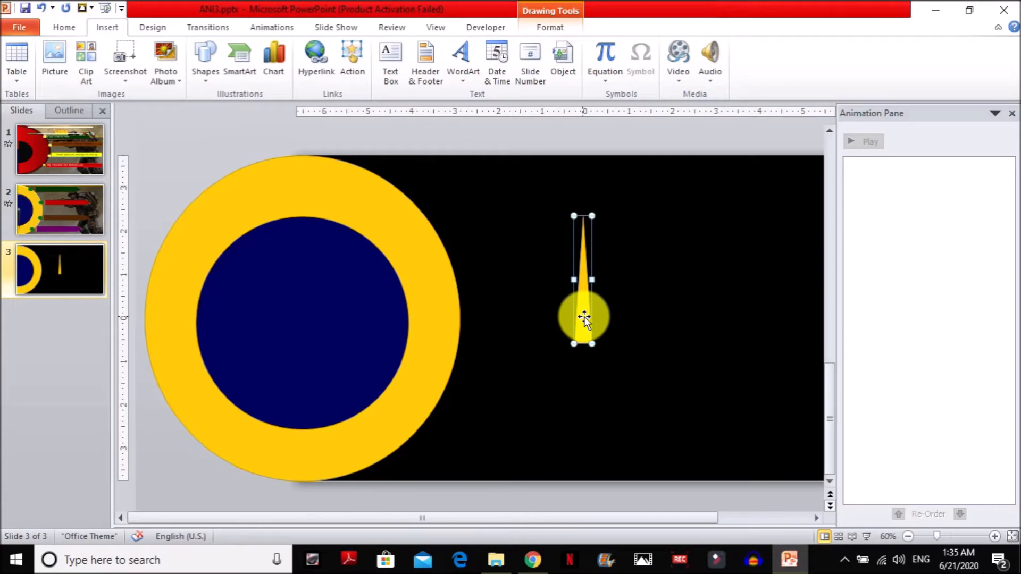
Duplicate the triangle, flip the copy vertically and place it base to base beneath the original.
{"action": "key", "text": "ctrl+d"}
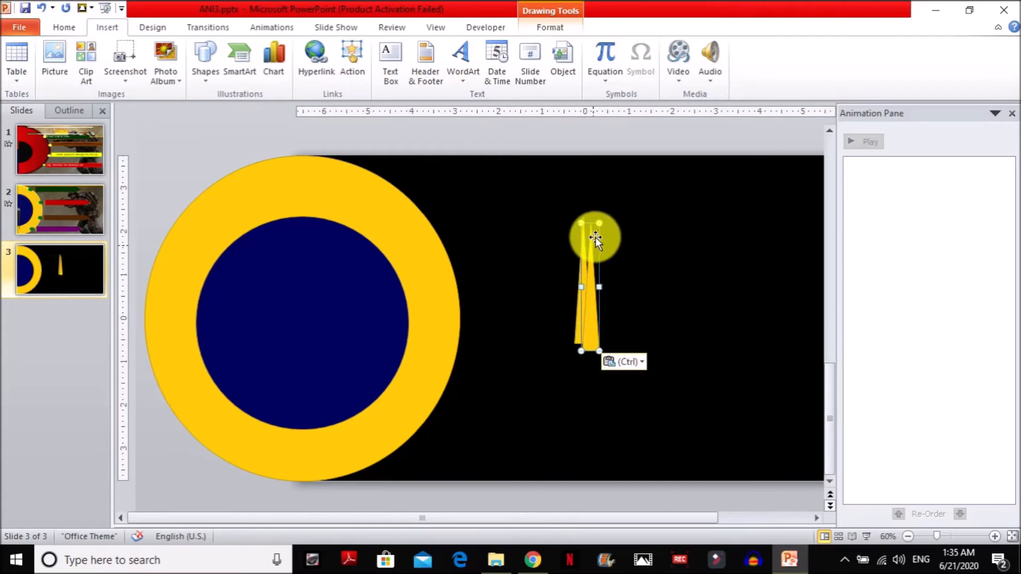
{"action": "left_click", "coordinate": [550, 27]}
{"action": "left_click", "coordinate": [915, 80]}
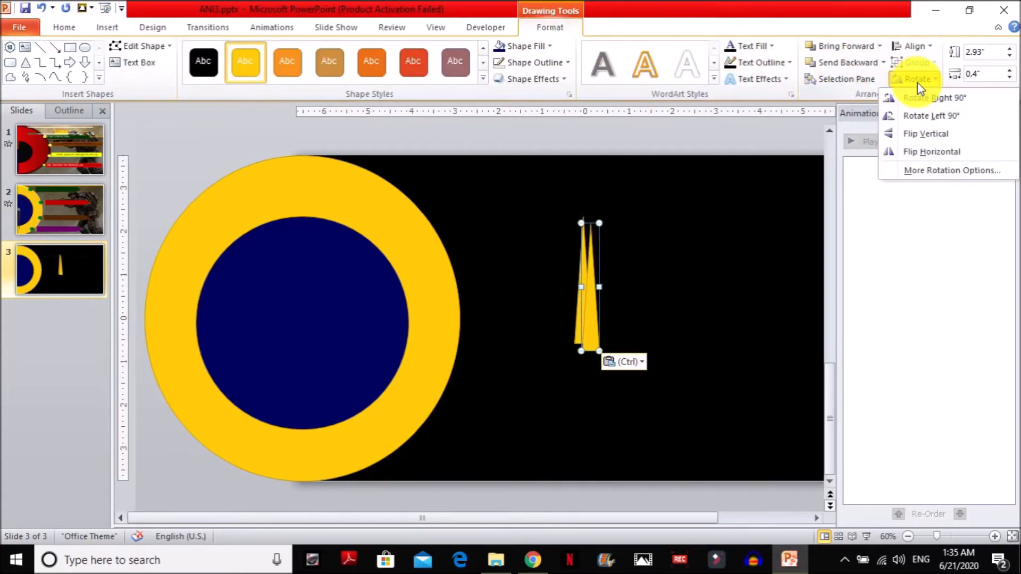
{"action": "left_click", "coordinate": [893, 129]}
{"action": "left_click_drag", "start_coordinate": [585, 226], "coordinate": [585, 355]}
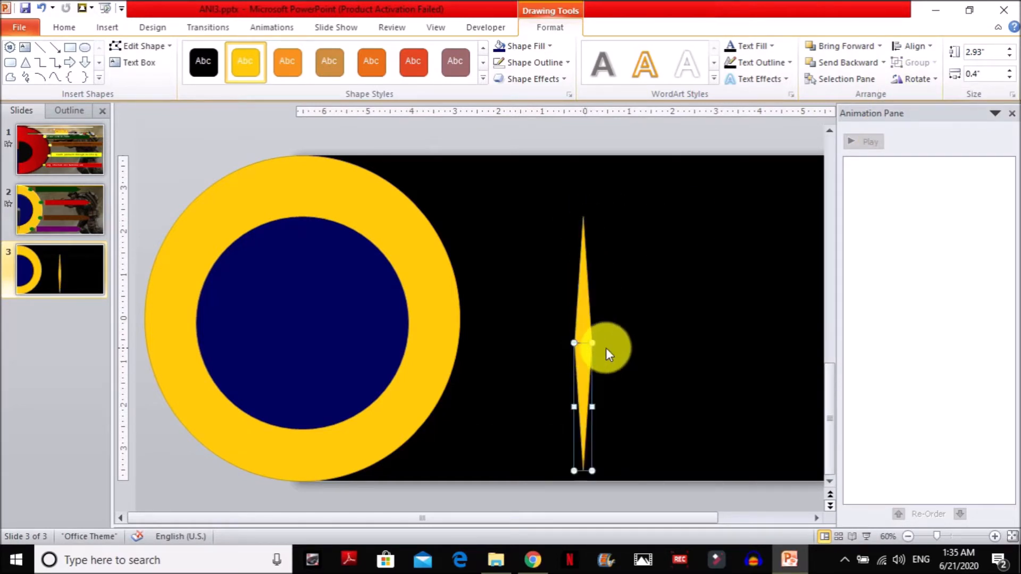
Make the upper triangle invisible by setting it to No Fill and No Outline.
{"action": "left_click", "coordinate": [598, 331]}
{"action": "left_click", "coordinate": [583, 314]}
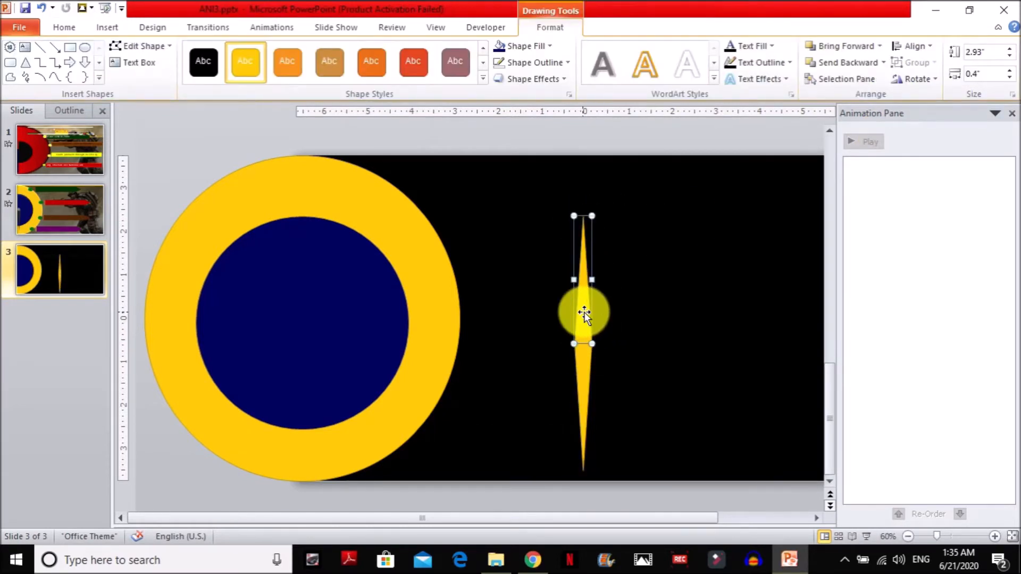
{"action": "left_click", "coordinate": [516, 46]}
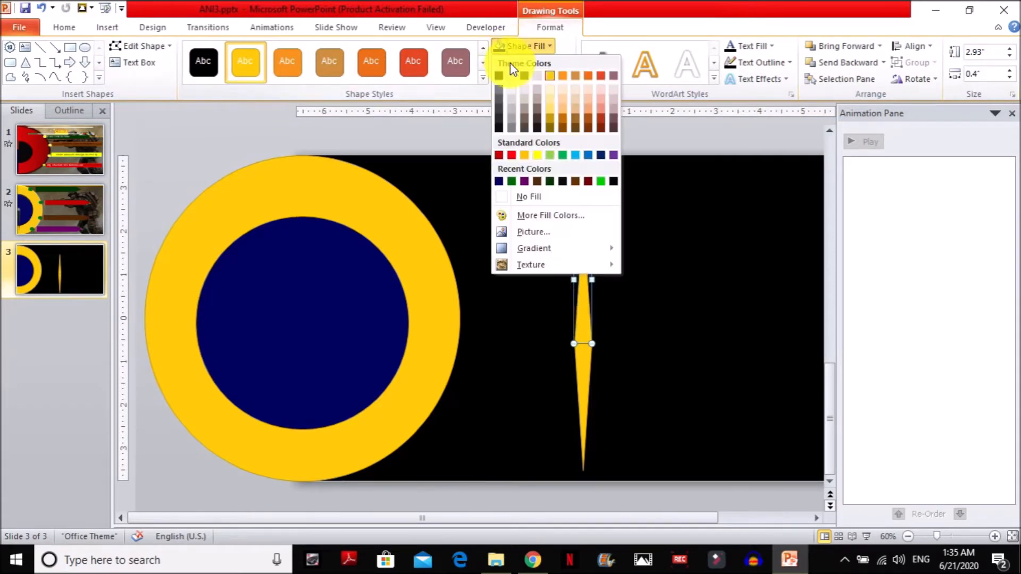
{"action": "left_click", "coordinate": [523, 198]}
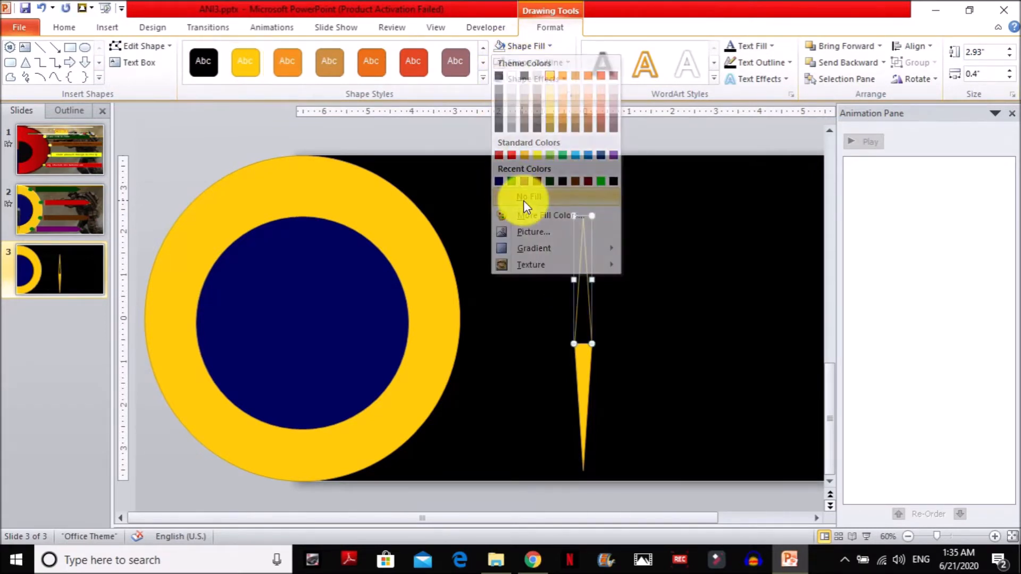
{"action": "left_click", "coordinate": [539, 63]}
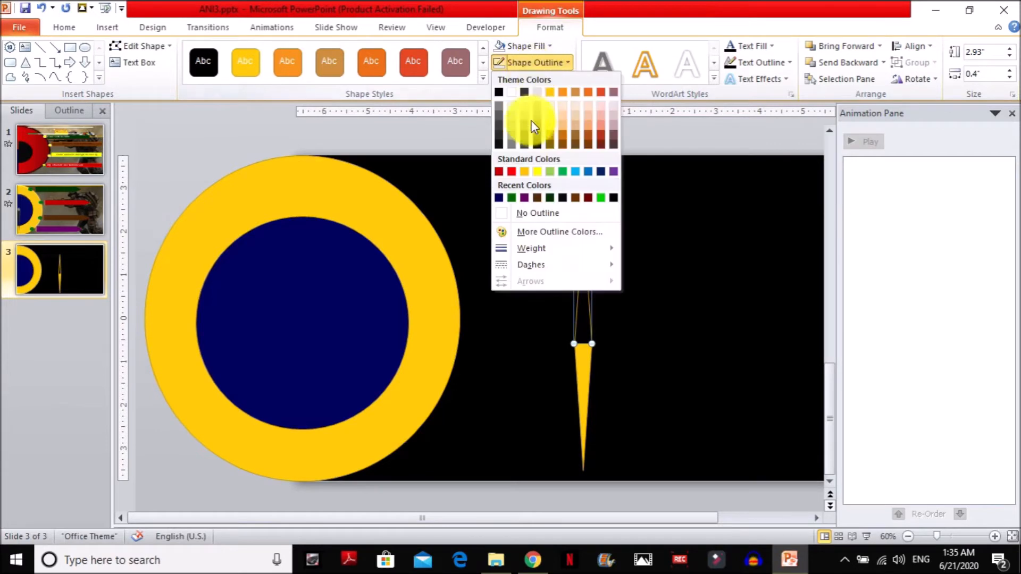
{"action": "left_click", "coordinate": [537, 215]}
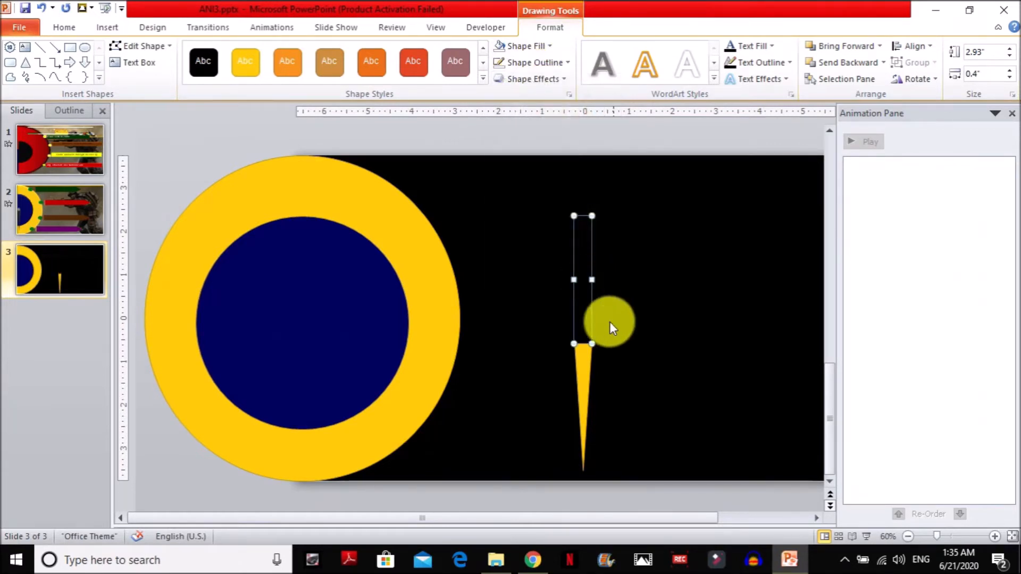
Group the invisible upper triangle with the yellow lower triangle.
{"action": "right_click", "coordinate": [586, 355]}
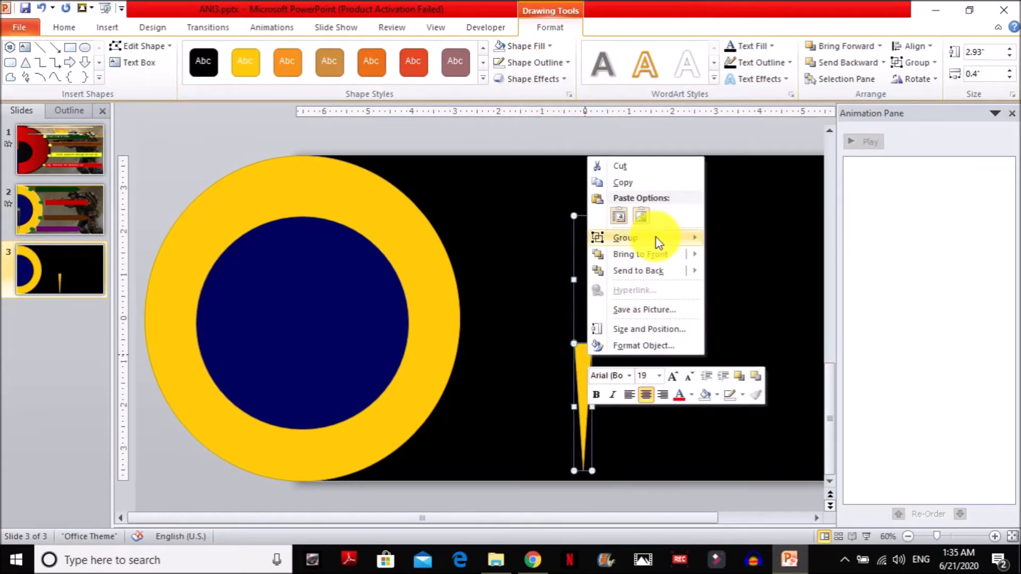
{"action": "mouse_move", "coordinate": [659, 239]}
{"action": "left_click", "coordinate": [738, 242]}
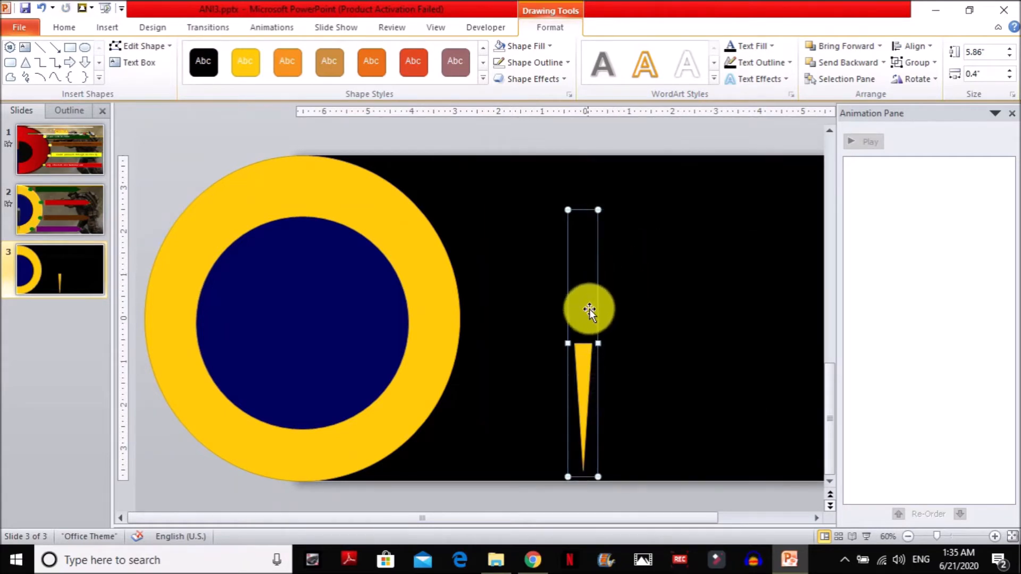
Fill the visible lower triangle of the needle group with the darkest grey shade of black and remove its outline.
{"action": "left_click", "coordinate": [583, 353]}
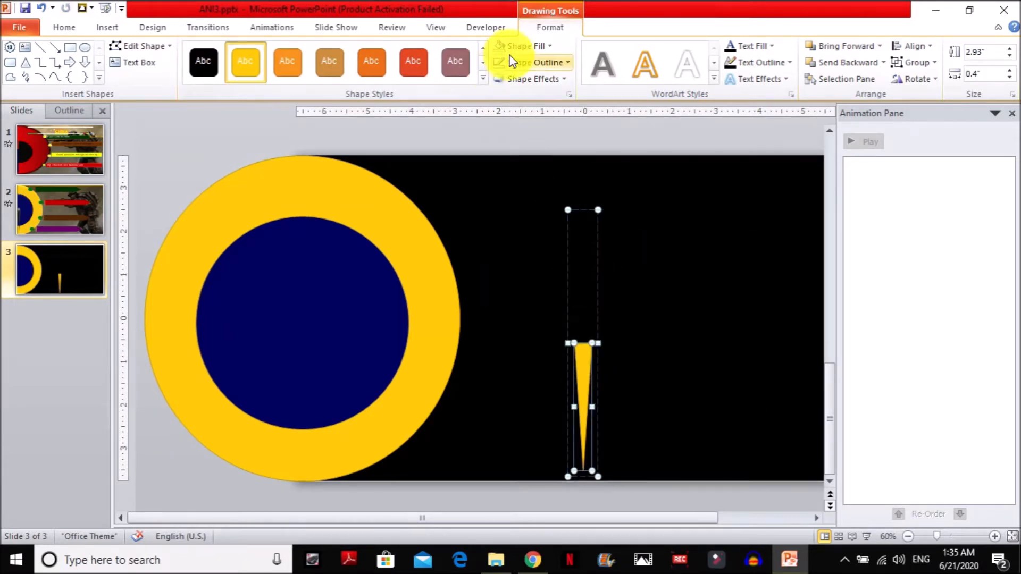
{"action": "left_click", "coordinate": [521, 47]}
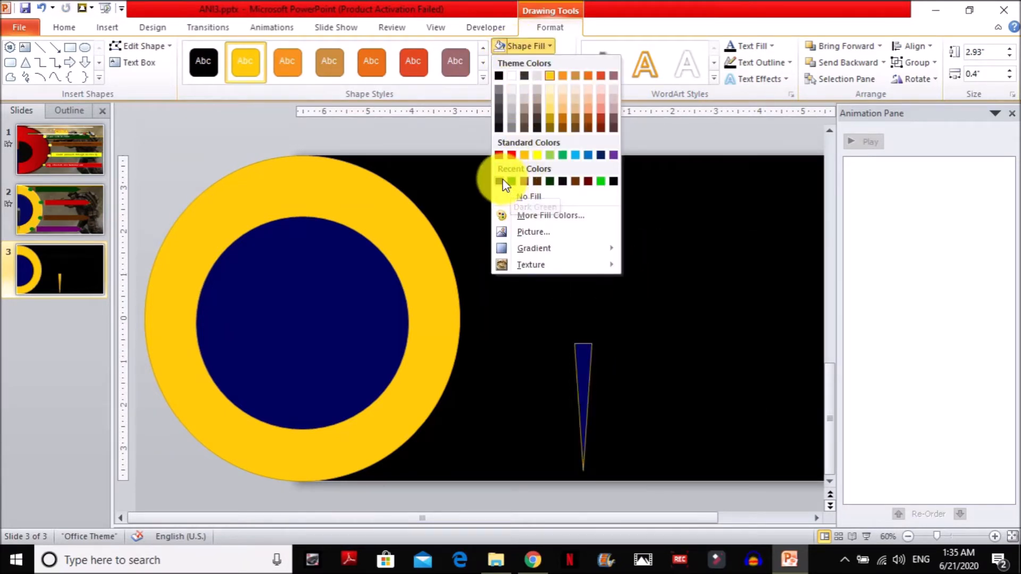
{"action": "left_click", "coordinate": [499, 128]}
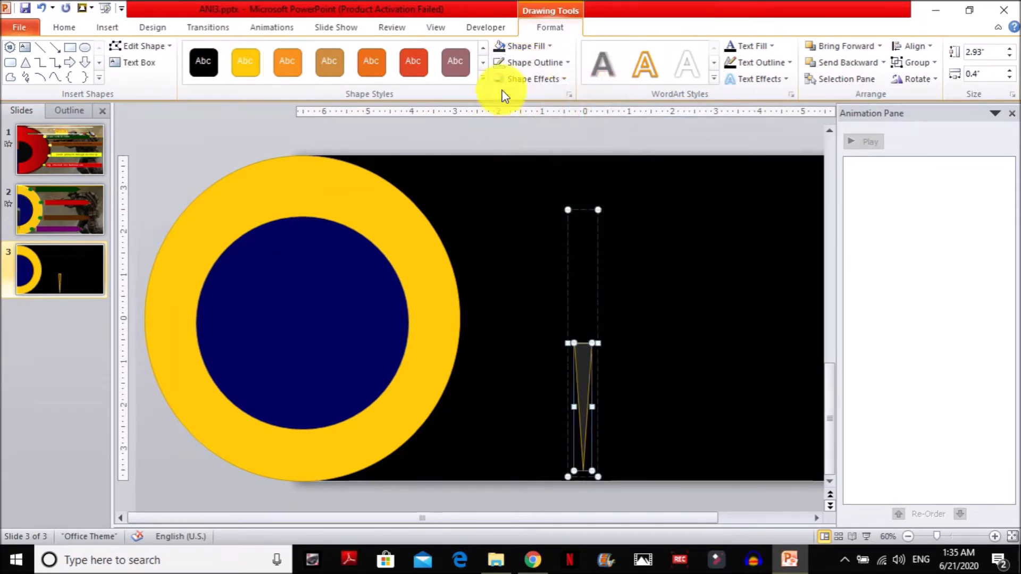
{"action": "left_click", "coordinate": [534, 63]}
{"action": "left_click", "coordinate": [532, 213]}
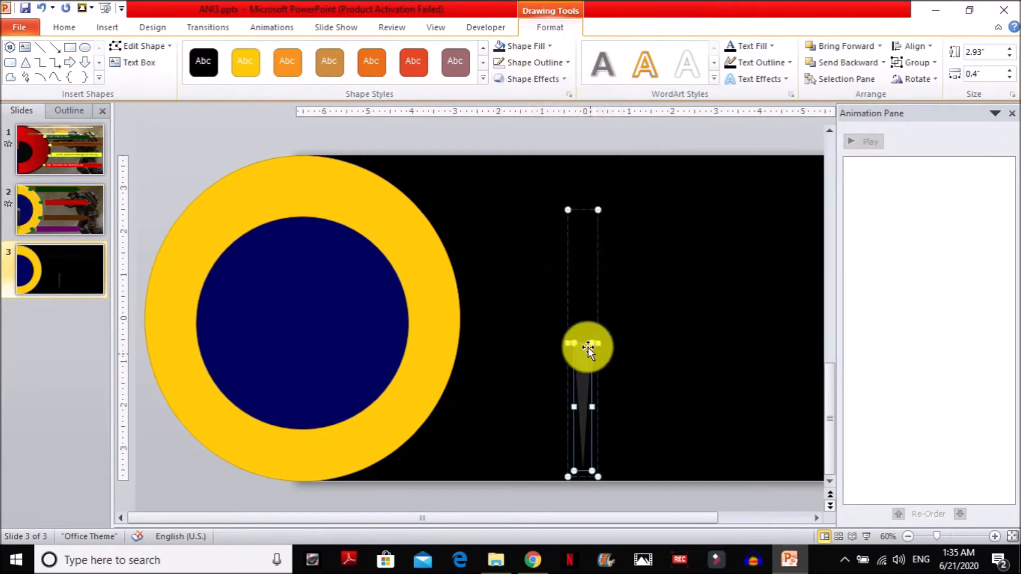
Move the needle group onto the dial so its pivot sits at the left edge of the navy inner circle.
{"action": "left_click", "coordinate": [614, 356]}
{"action": "left_click_drag", "start_coordinate": [588, 356], "coordinate": [205, 334]}
{"action": "left_click", "coordinate": [559, 314]}
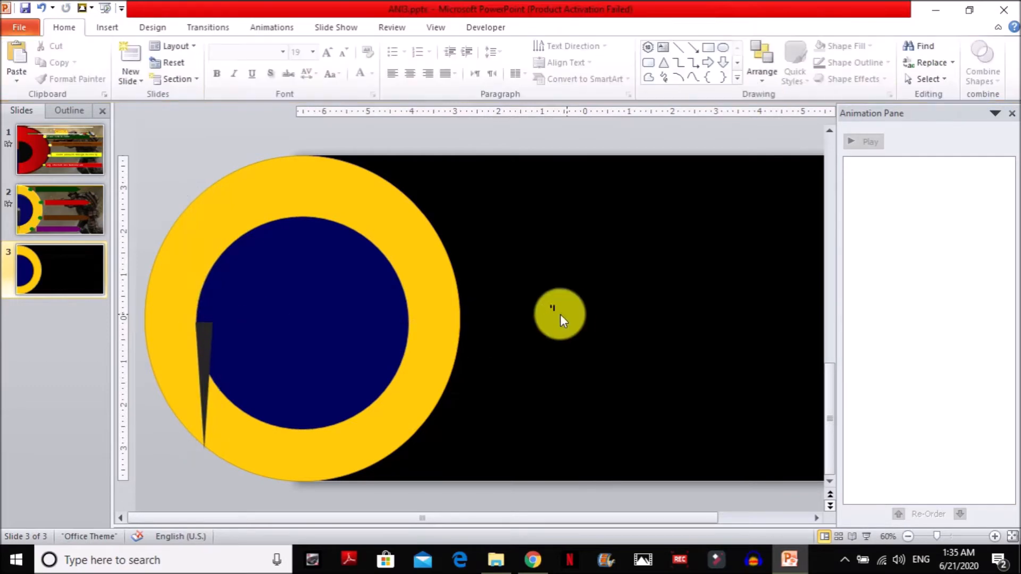
Draw a small oval over the wide end of the needle to act as its pivot cap.
{"action": "left_click", "coordinate": [108, 28]}
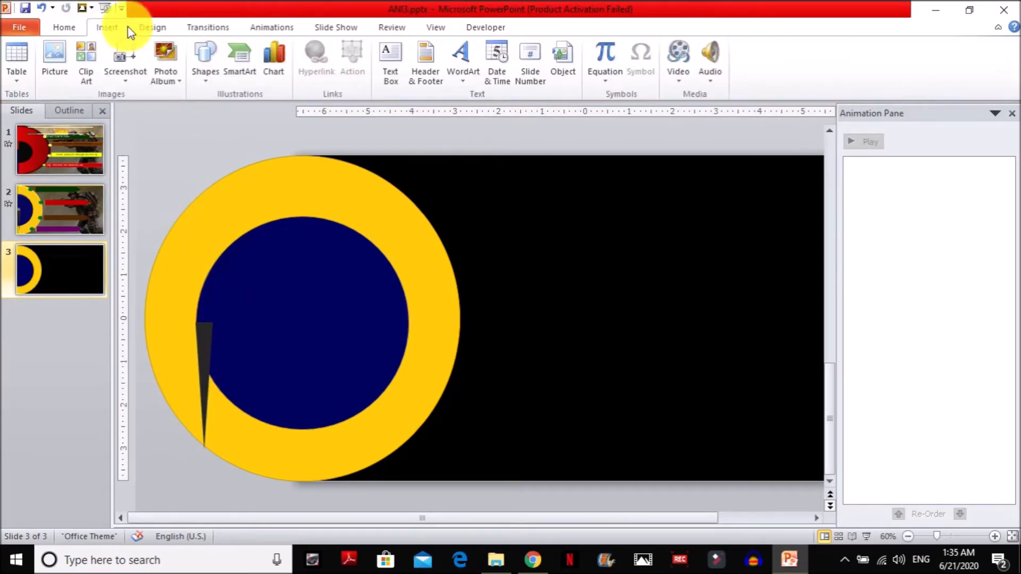
{"action": "left_click", "coordinate": [214, 73]}
{"action": "left_click", "coordinate": [279, 113]}
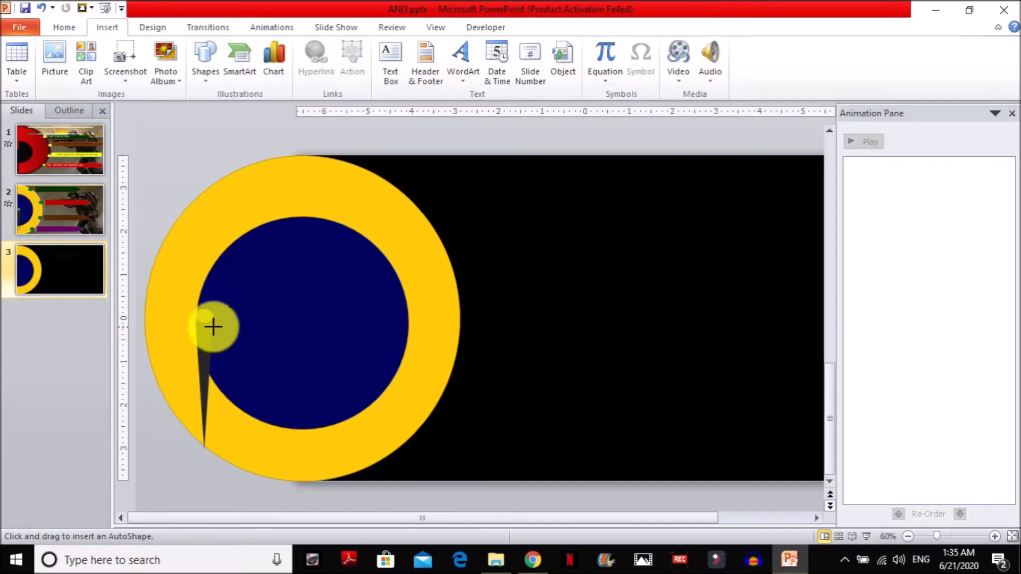
{"action": "left_click_drag", "start_coordinate": [213, 329], "coordinate": [196, 309]}
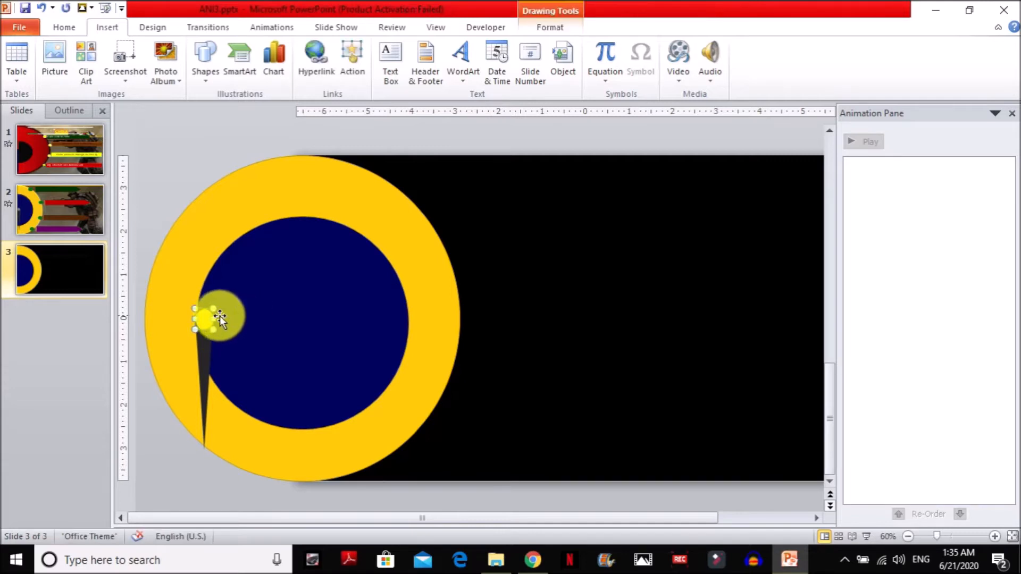
Fill the needle's pivot cap with a medium grey shade and remove its outline.
{"action": "left_click", "coordinate": [67, 27]}
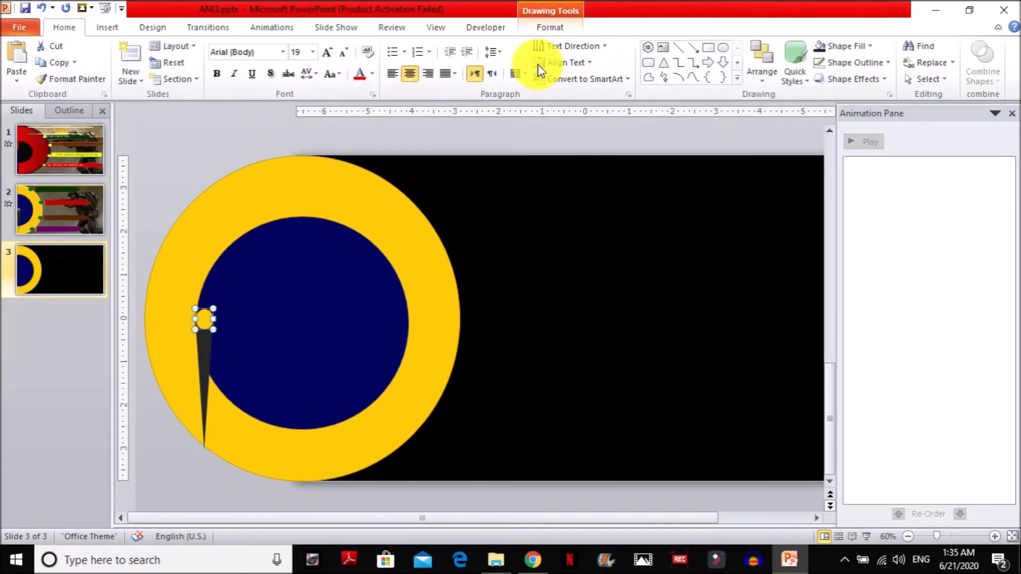
{"action": "left_click", "coordinate": [837, 46]}
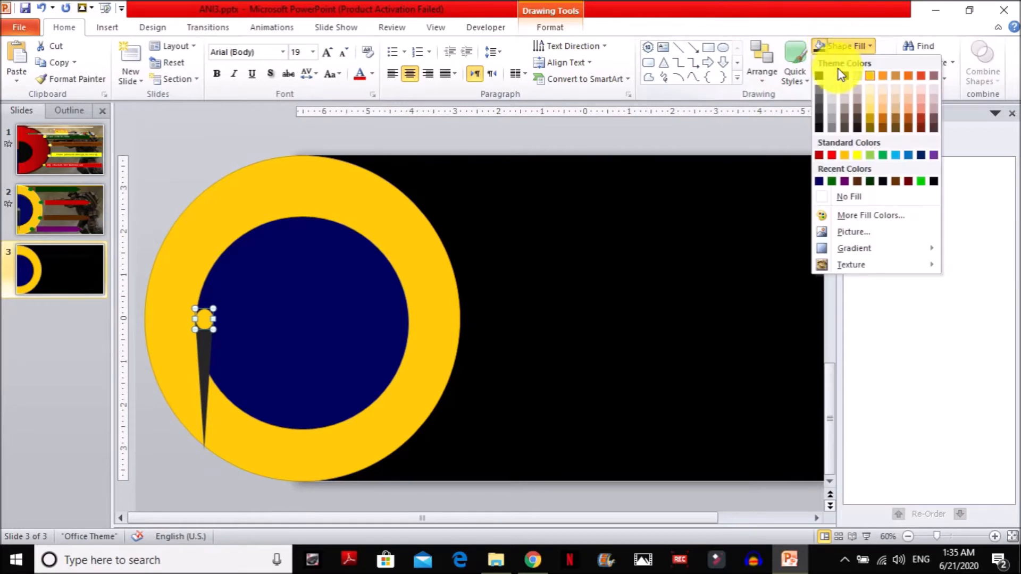
{"action": "left_click", "coordinate": [821, 101]}
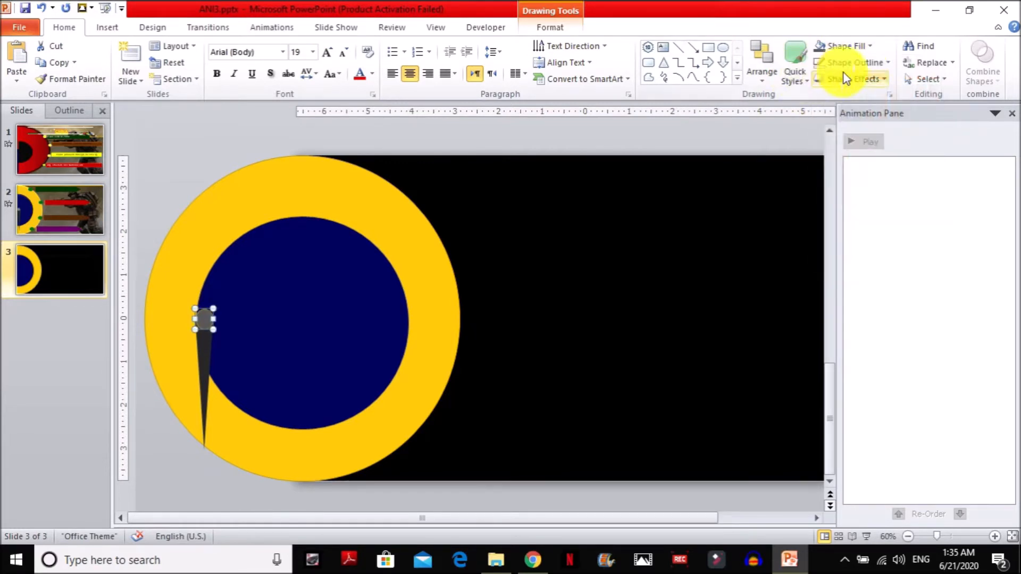
{"action": "left_click", "coordinate": [862, 63]}
{"action": "left_click", "coordinate": [833, 212]}
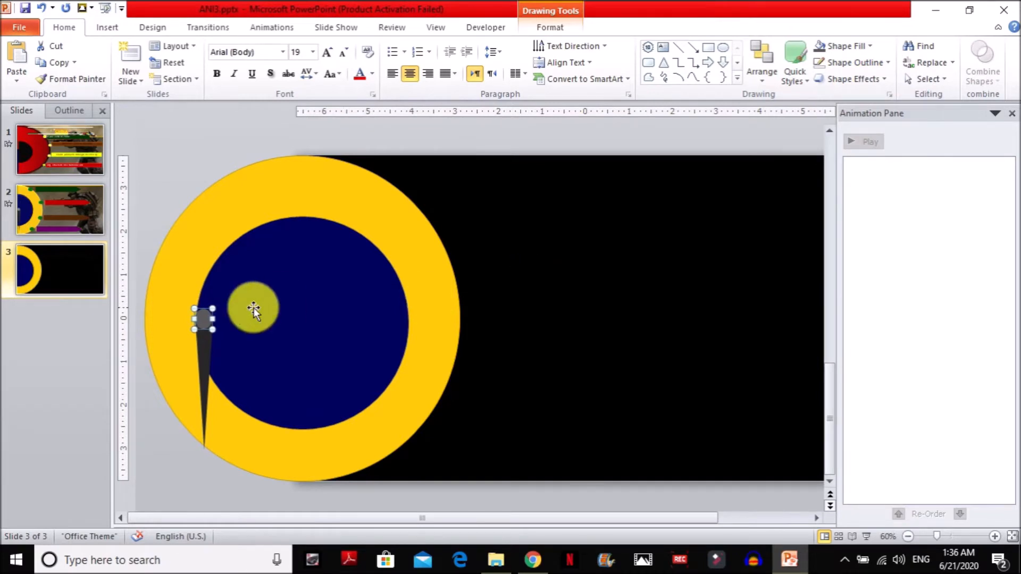
{"action": "left_click", "coordinate": [372, 148]}
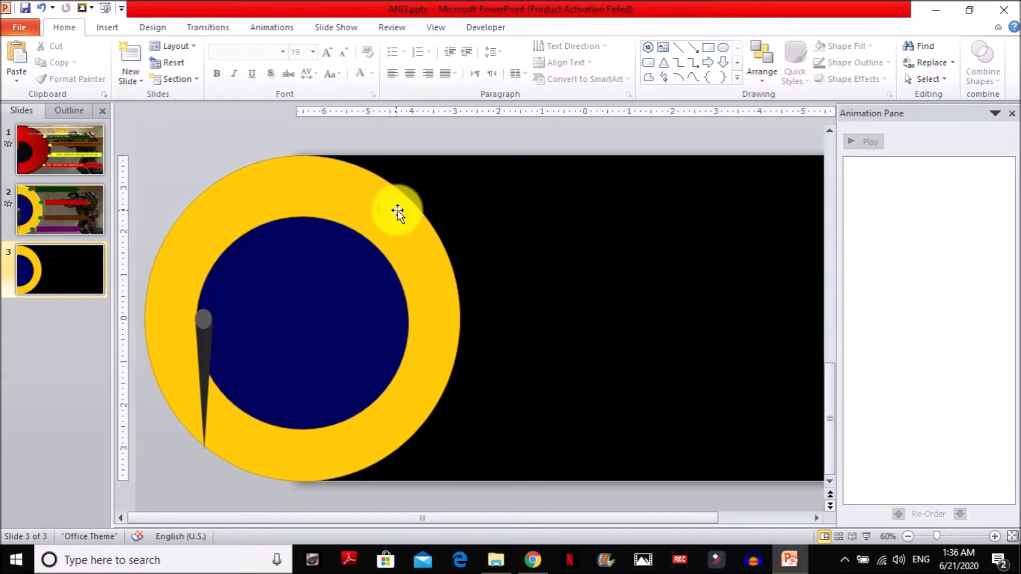
Draw a 10-point star over the dial and stretch it so its points reach the edge of the yellow circle.
{"action": "left_click", "coordinate": [111, 29]}
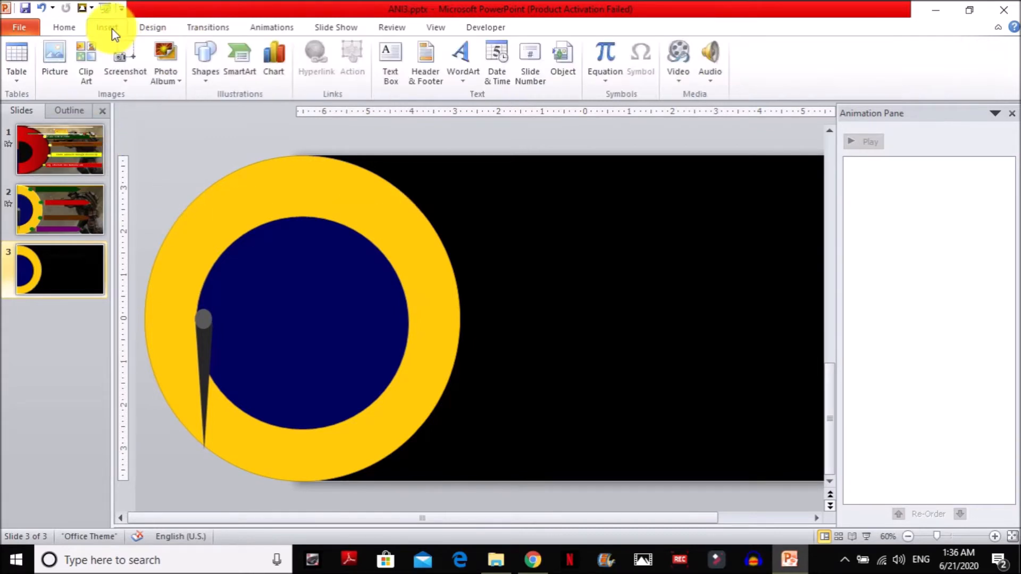
{"action": "left_click", "coordinate": [202, 64]}
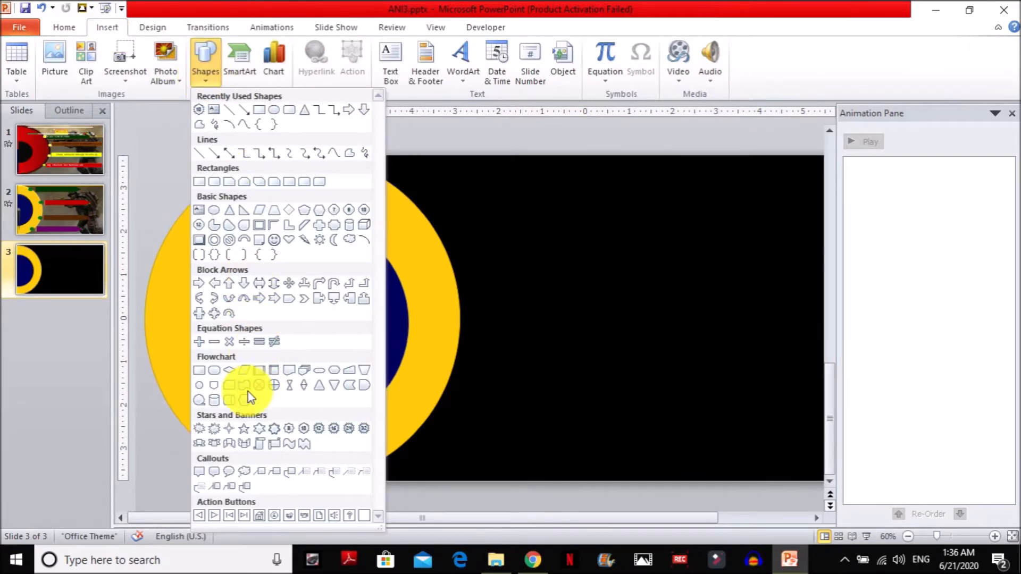
{"action": "left_click", "coordinate": [302, 427]}
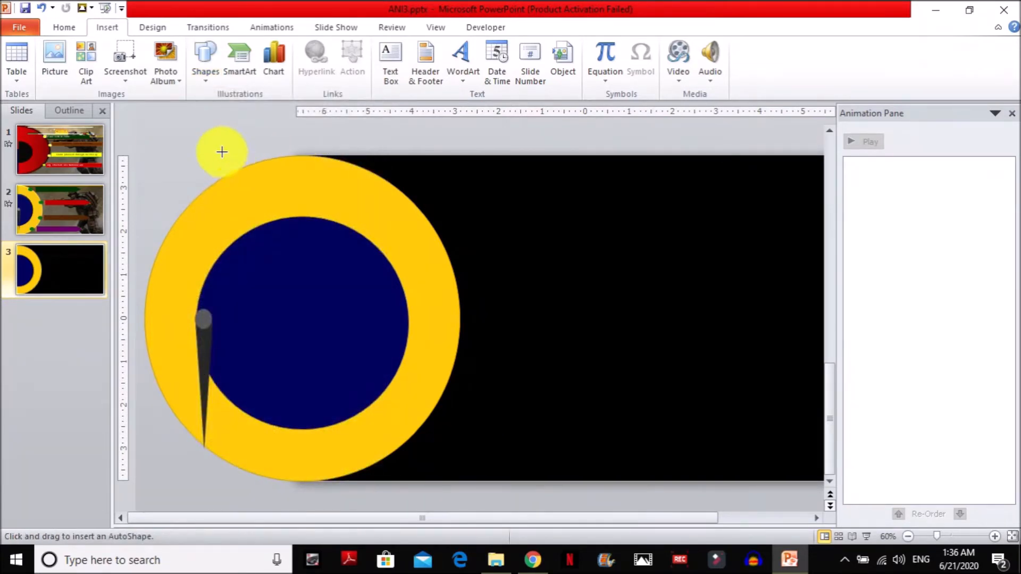
{"action": "left_click_drag", "start_coordinate": [242, 185], "coordinate": [500, 456]}
{"action": "left_click_drag", "start_coordinate": [364, 342], "coordinate": [282, 308]}
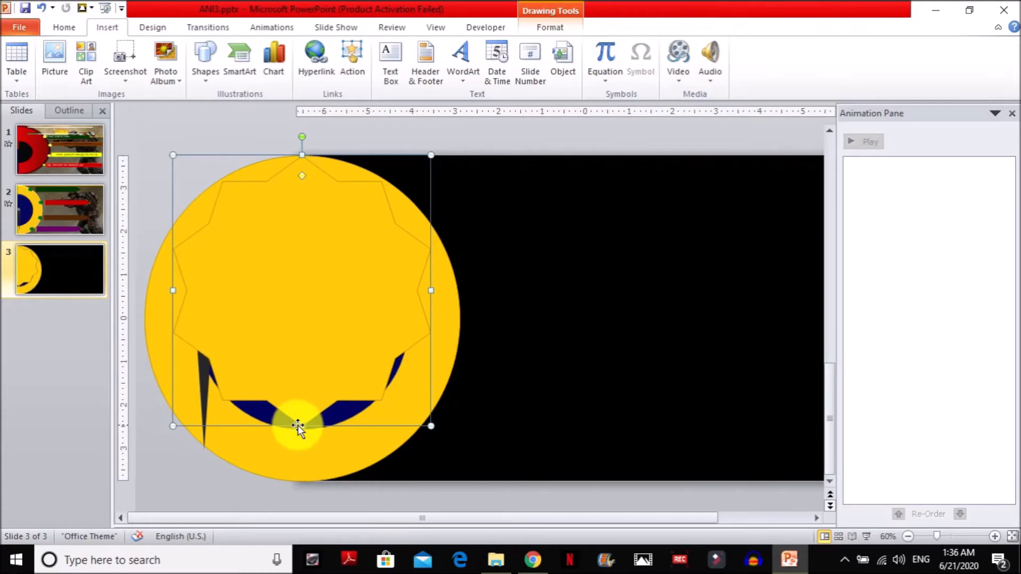
{"action": "left_click_drag", "start_coordinate": [299, 425], "coordinate": [301, 482]}
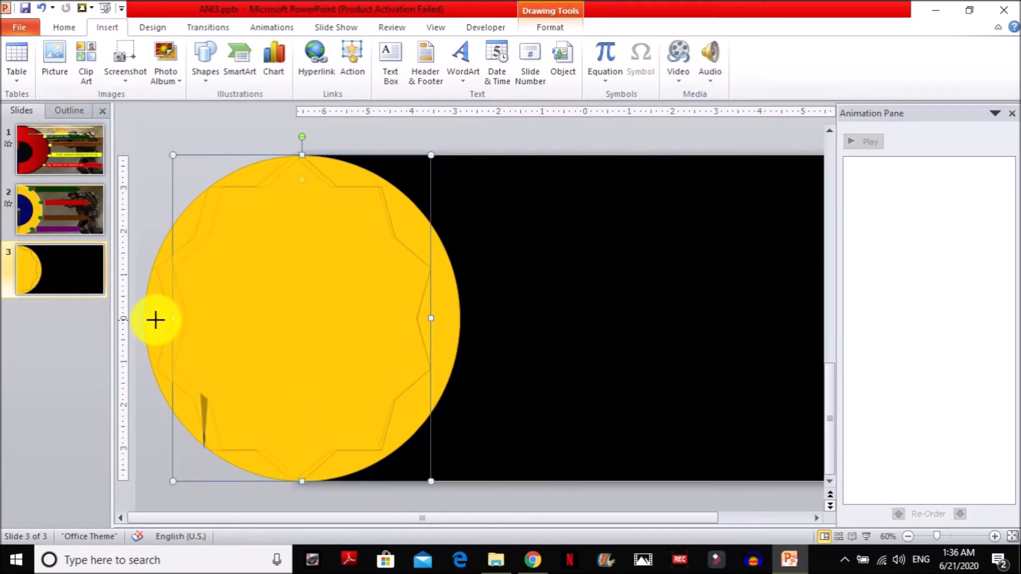
{"action": "left_click_drag", "start_coordinate": [154, 319], "coordinate": [154, 318]}
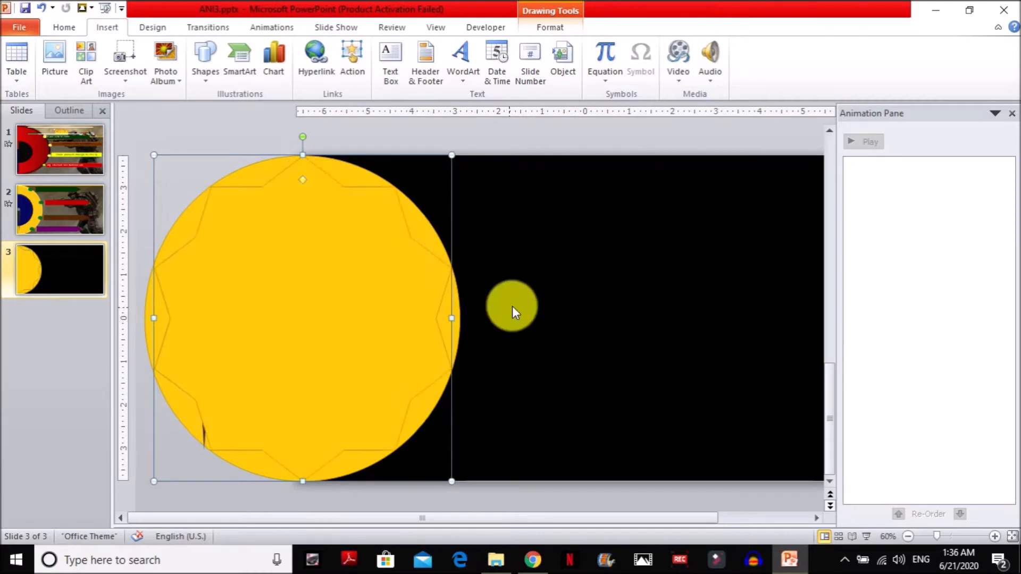
Draw a small oval about 0.41" tall and 0.49" wide on the star's upper-right point.
{"action": "left_click", "coordinate": [505, 299]}
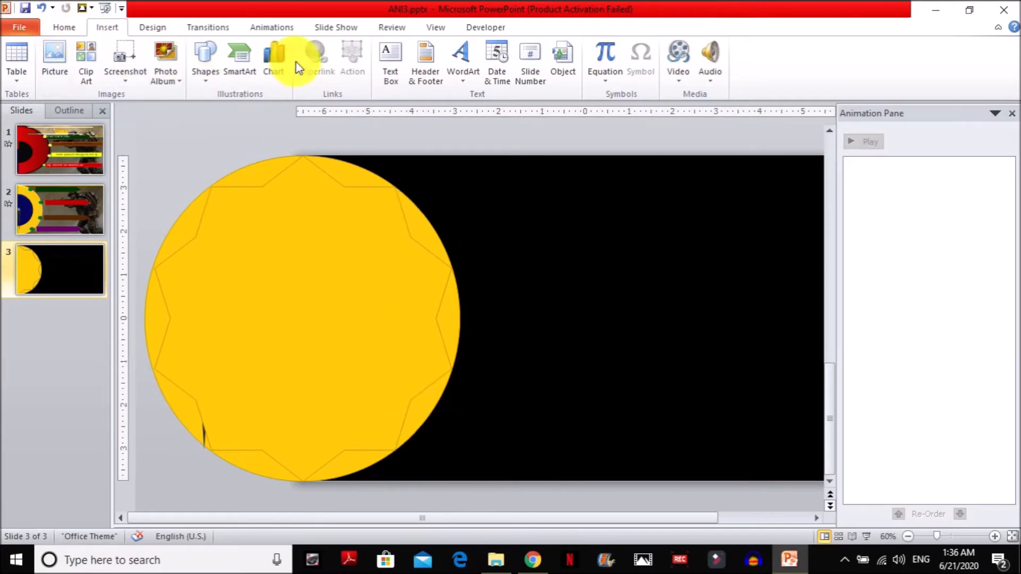
{"action": "left_click", "coordinate": [215, 71]}
{"action": "left_click", "coordinate": [269, 110]}
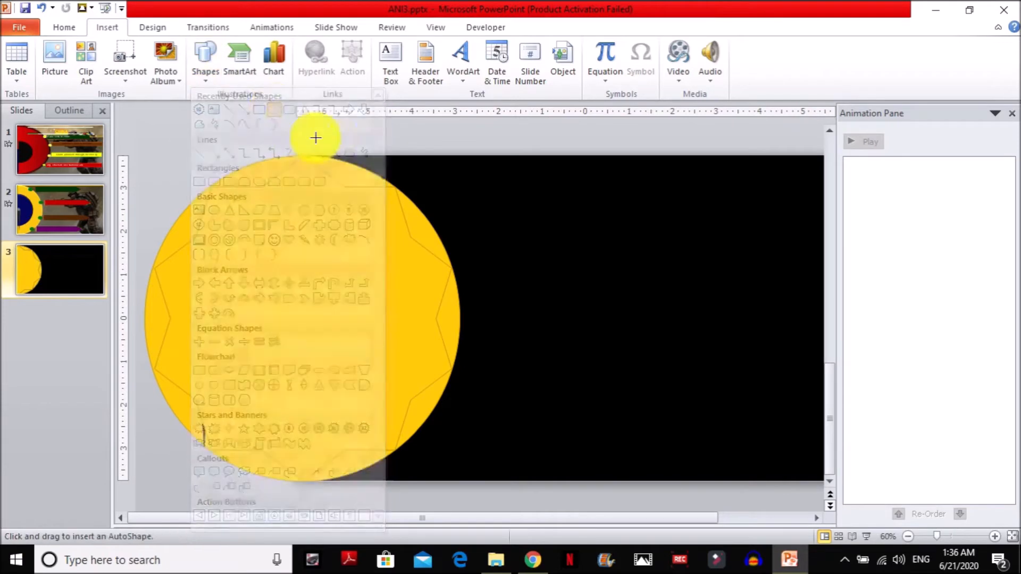
{"action": "left_click_drag", "start_coordinate": [387, 177], "coordinate": [408, 198]}
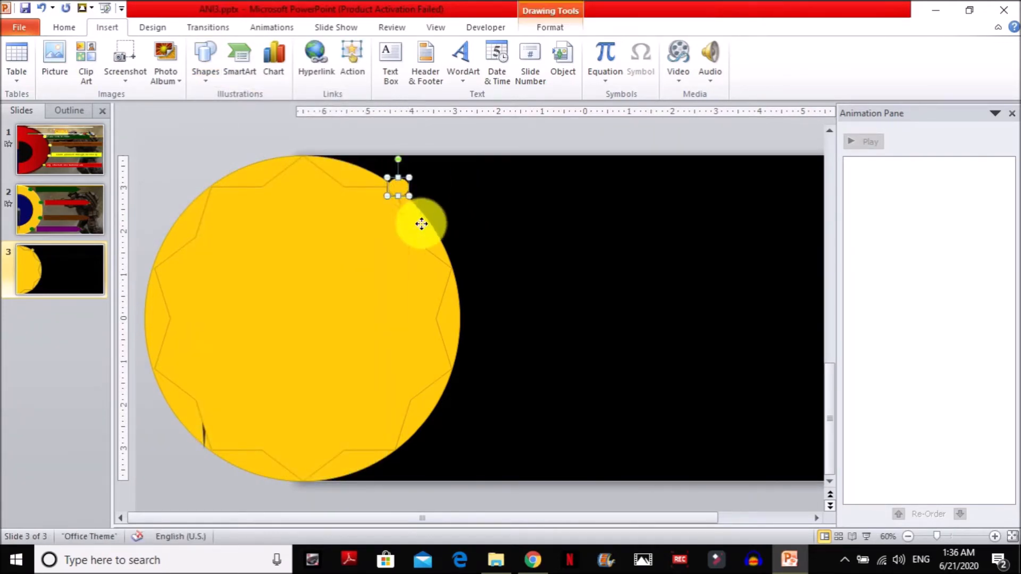
Copy the small oval onto the three other right-hand star points, and delete the guide star.
{"action": "left_click_drag", "start_coordinate": [456, 268], "coordinate": [397, 452]}
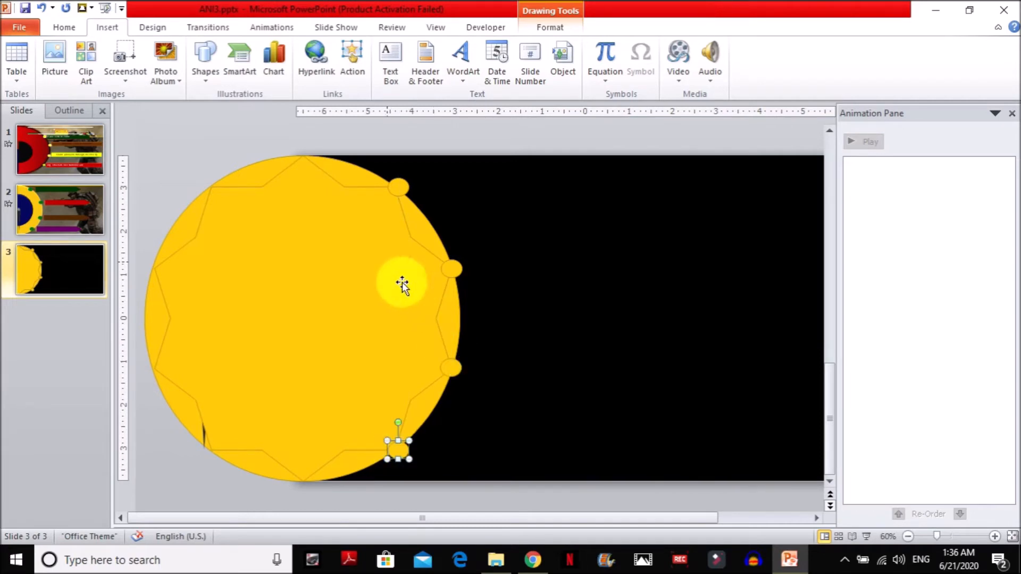
{"action": "left_click", "coordinate": [393, 249]}
{"action": "key", "text": "Delete"}
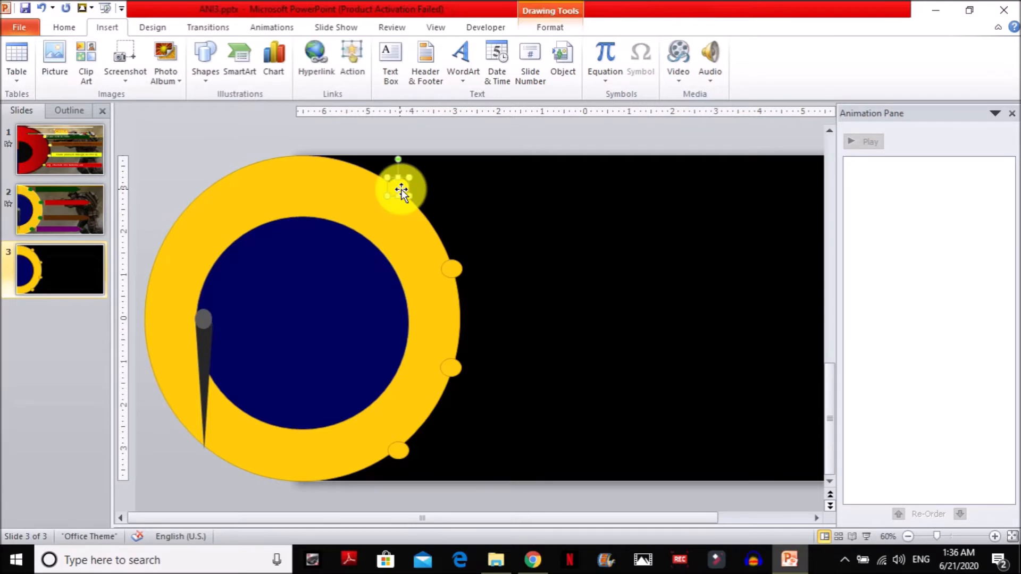
Fill all four small marker ovals on the dial's edge with dark green.
{"action": "double_click", "coordinate": [397, 176]}
{"action": "left_click", "coordinate": [524, 46]}
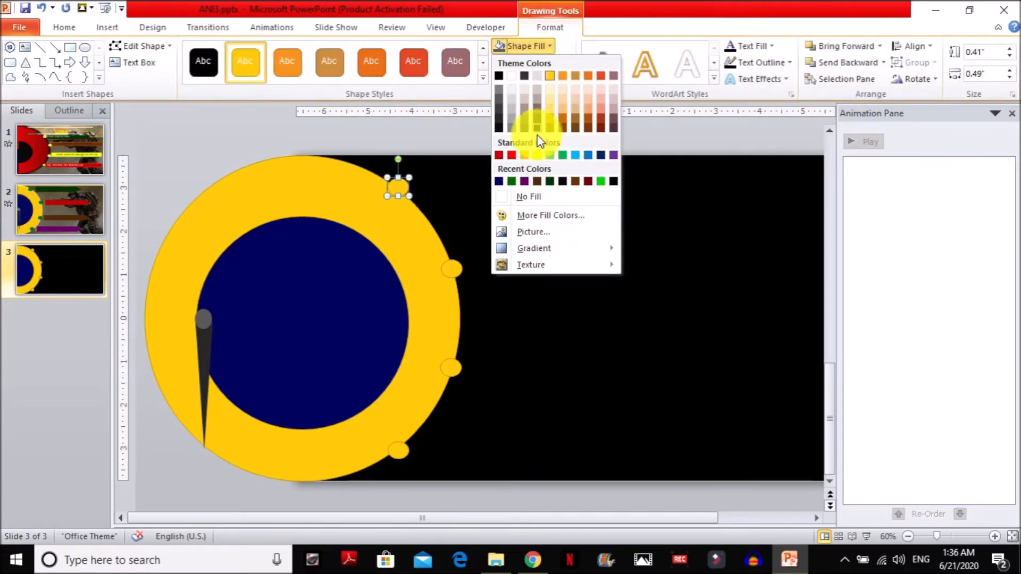
{"action": "left_click", "coordinate": [512, 181]}
{"action": "left_click", "coordinate": [450, 270]}
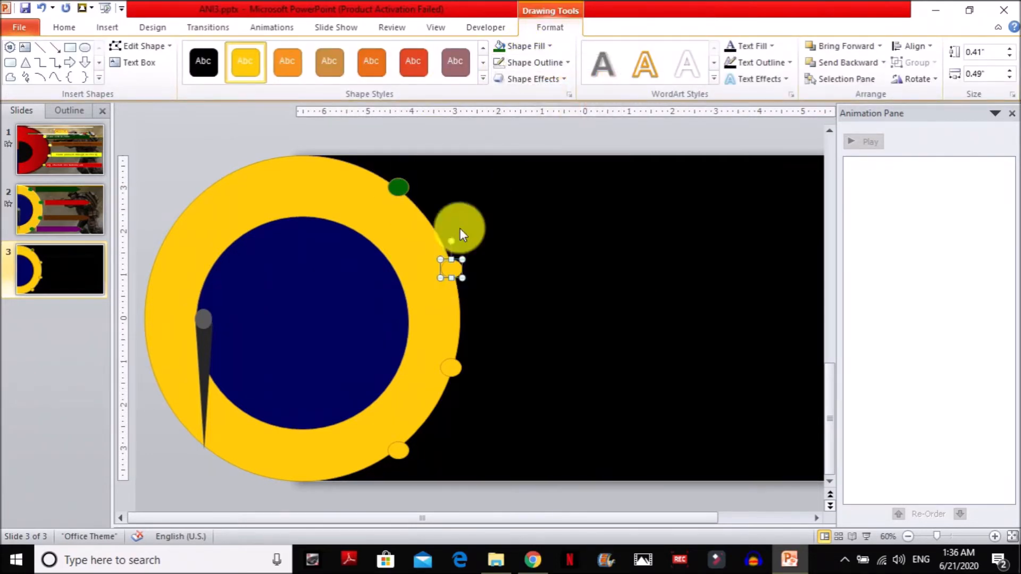
{"action": "left_click", "coordinate": [499, 47]}
{"action": "left_click", "coordinate": [452, 364]}
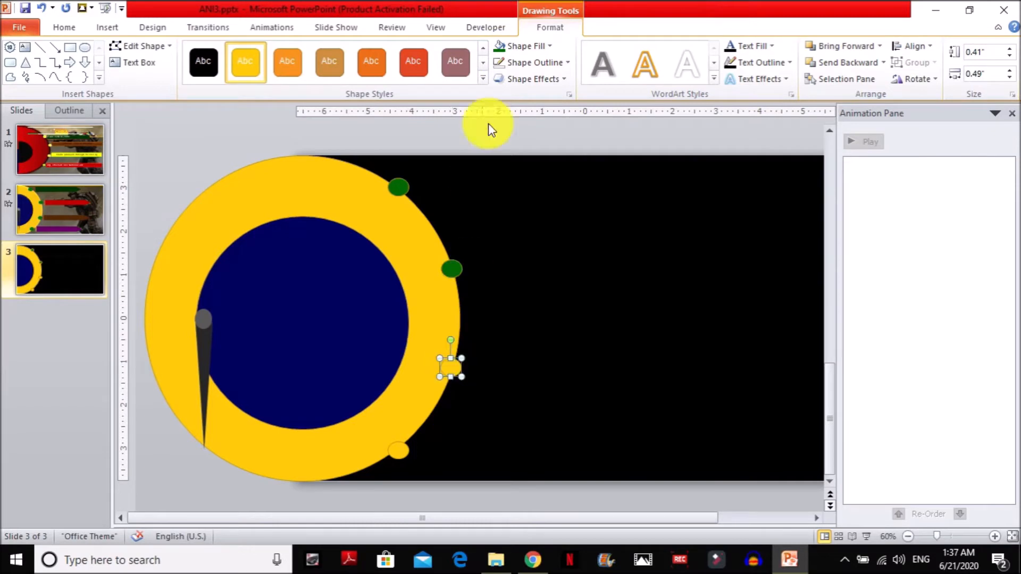
{"action": "left_click", "coordinate": [499, 48]}
{"action": "left_click", "coordinate": [401, 446]}
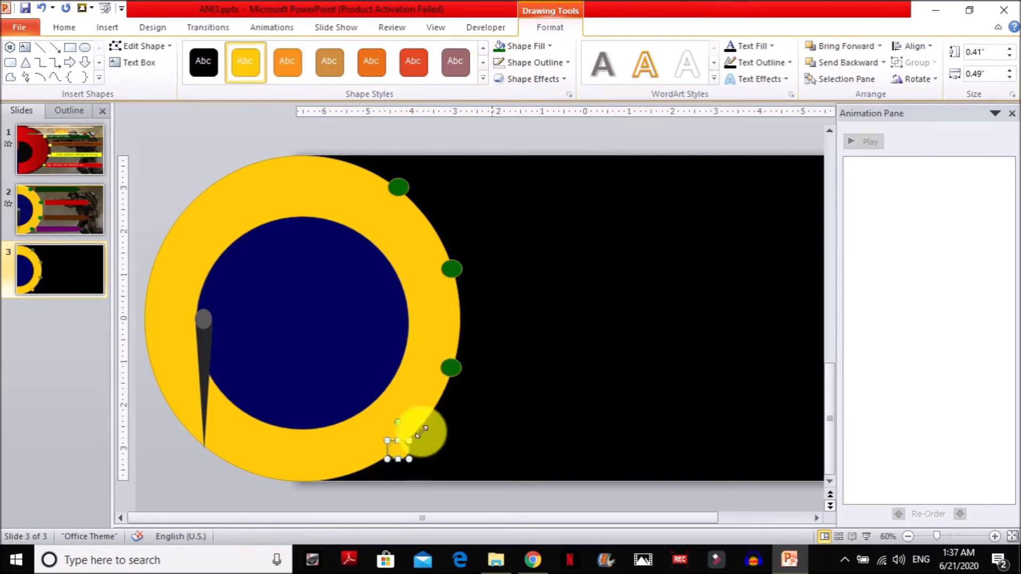
{"action": "left_click", "coordinate": [498, 46]}
Select the four green marker ovals together and set them to No Outline.
{"action": "left_click", "coordinate": [399, 183]}
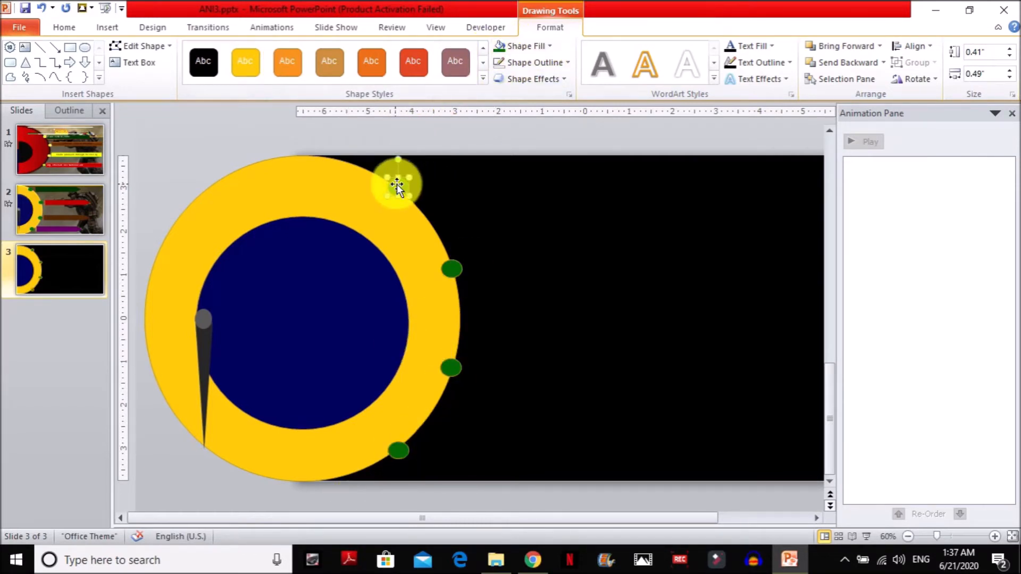
{"action": "left_click", "coordinate": [451, 269], "text": "shift"}
{"action": "left_click", "coordinate": [400, 454], "text": "shift"}
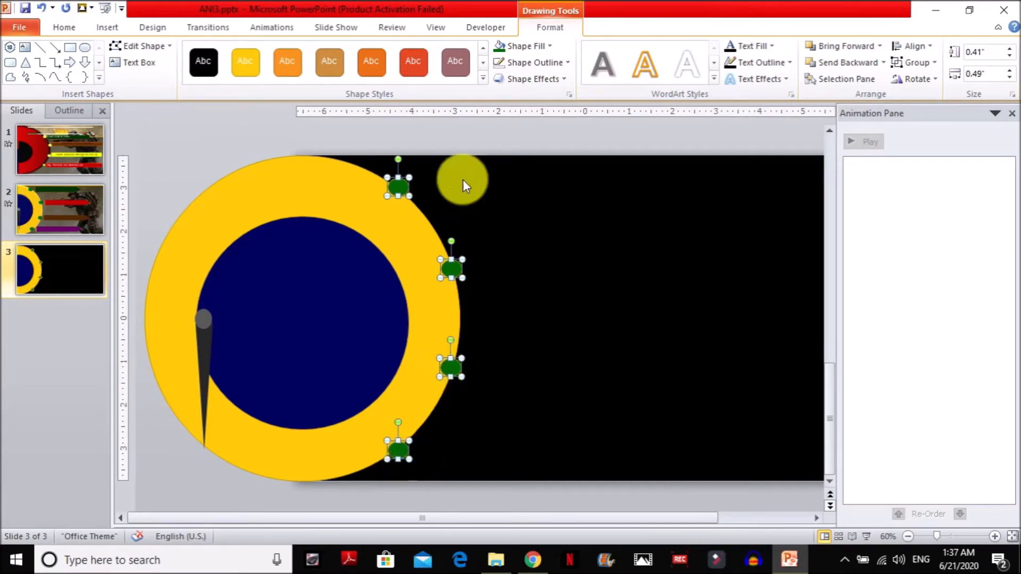
{"action": "left_click", "coordinate": [532, 62]}
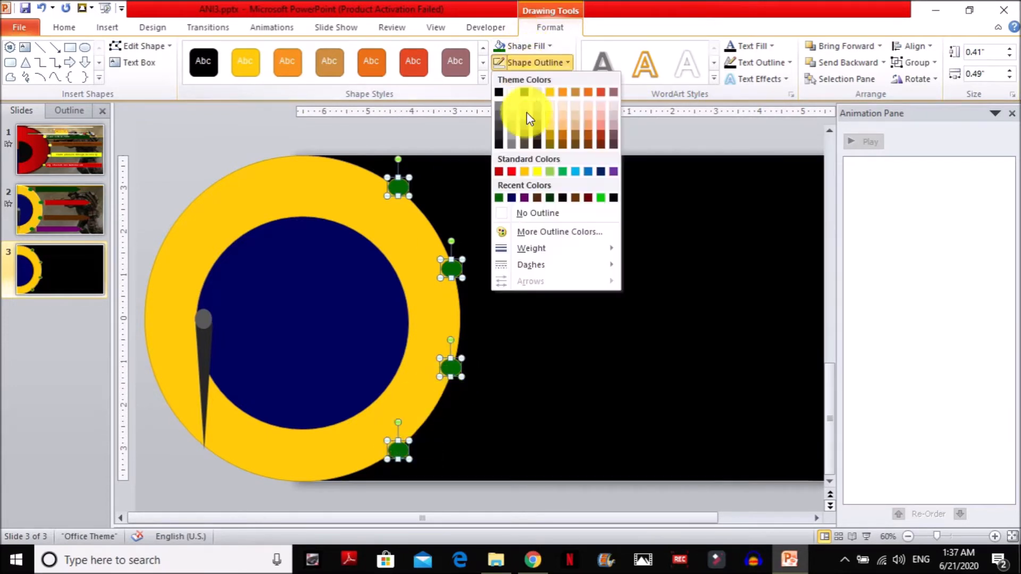
{"action": "left_click", "coordinate": [536, 214]}
Apply the second preset shape effect to the four green marker ovals.
{"action": "left_click", "coordinate": [553, 78]}
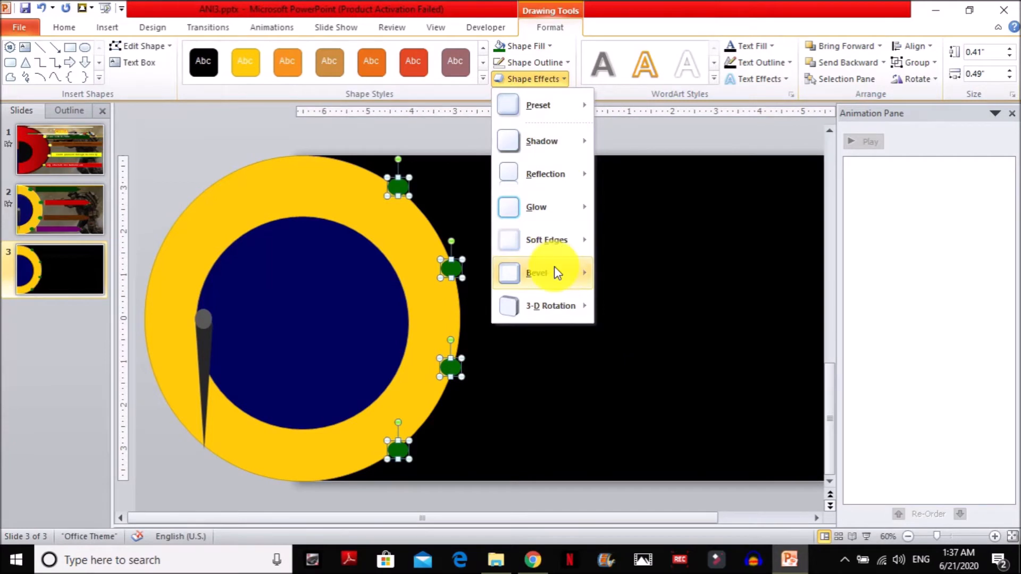
{"action": "mouse_move", "coordinate": [539, 109]}
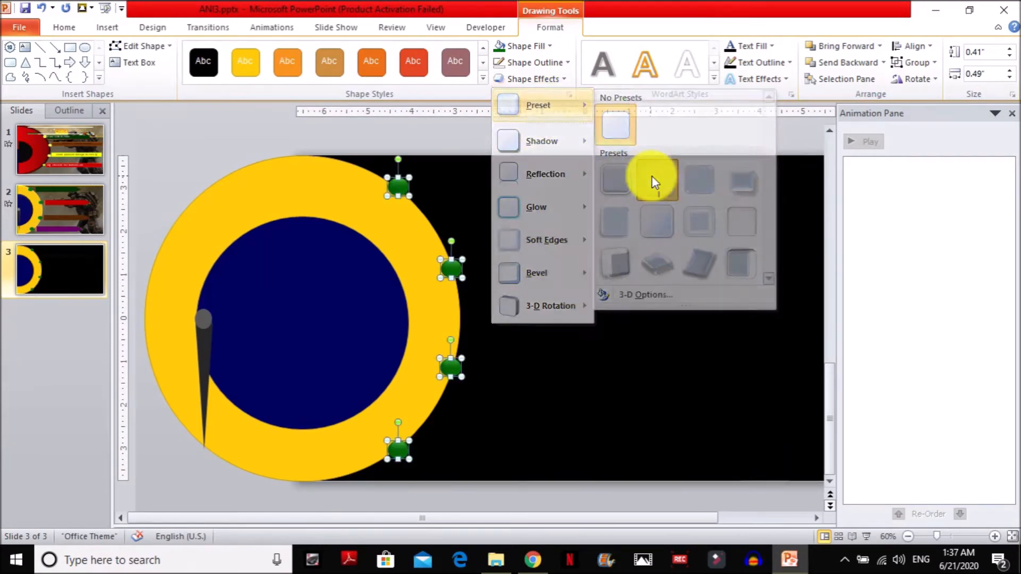
{"action": "left_click", "coordinate": [647, 181]}
Apply the second preset shape effect to both the yellow outer circle and the navy inner circle.
{"action": "left_click", "coordinate": [365, 215]}
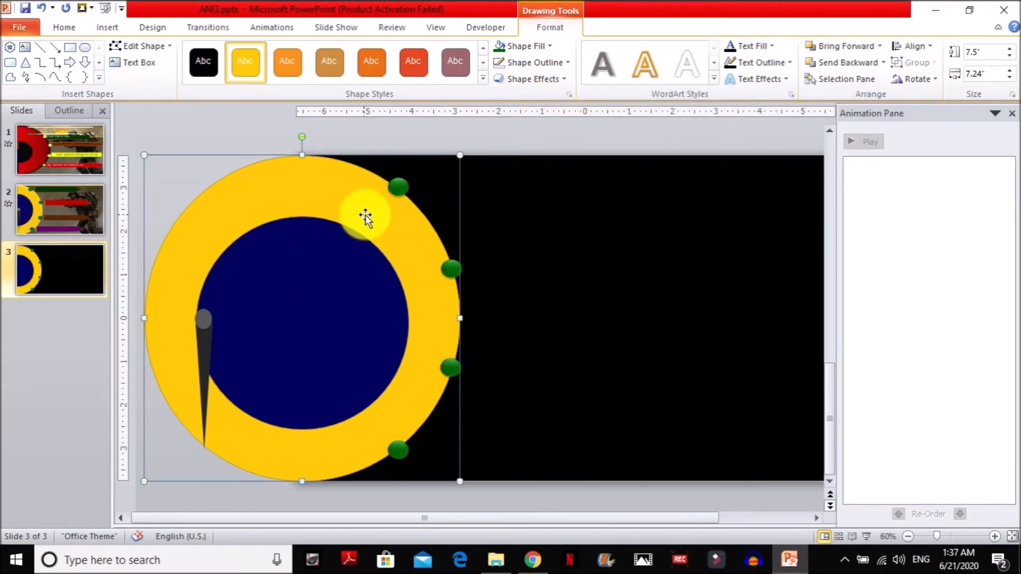
{"action": "left_click", "coordinate": [352, 248], "text": "shift"}
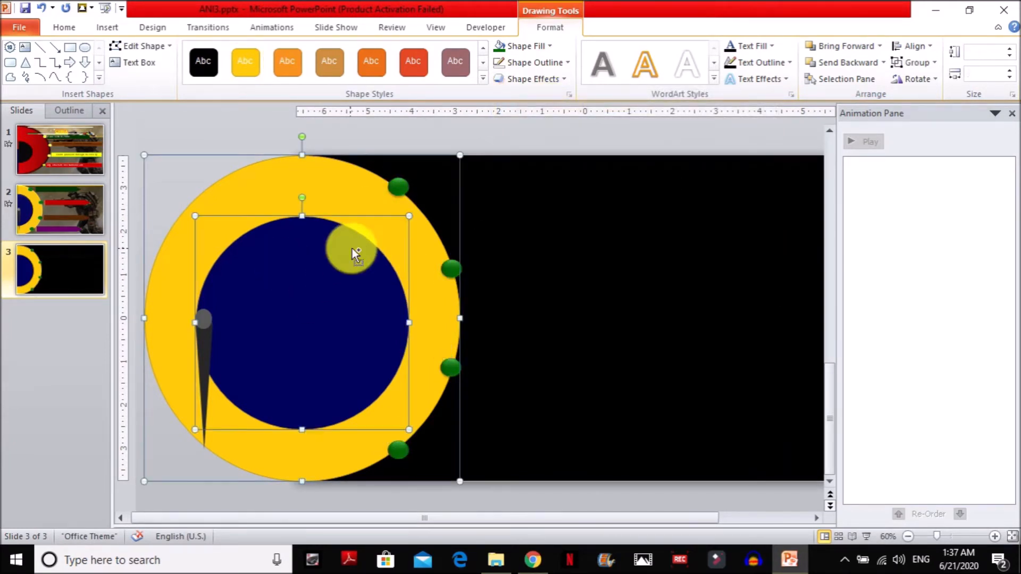
{"action": "left_click", "coordinate": [534, 79]}
{"action": "mouse_move", "coordinate": [586, 107]}
{"action": "left_click", "coordinate": [641, 180]}
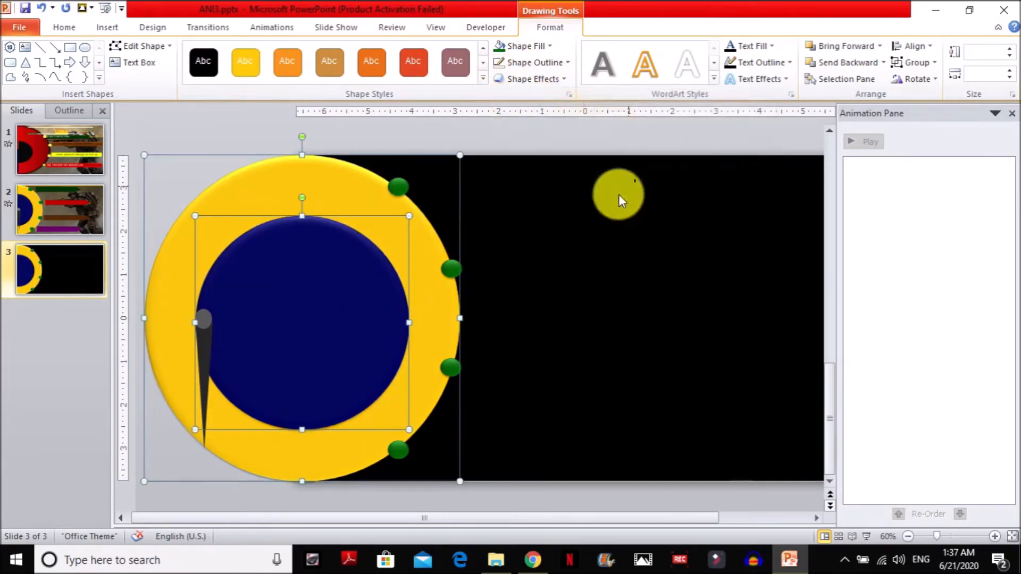
{"action": "left_click", "coordinate": [506, 269]}
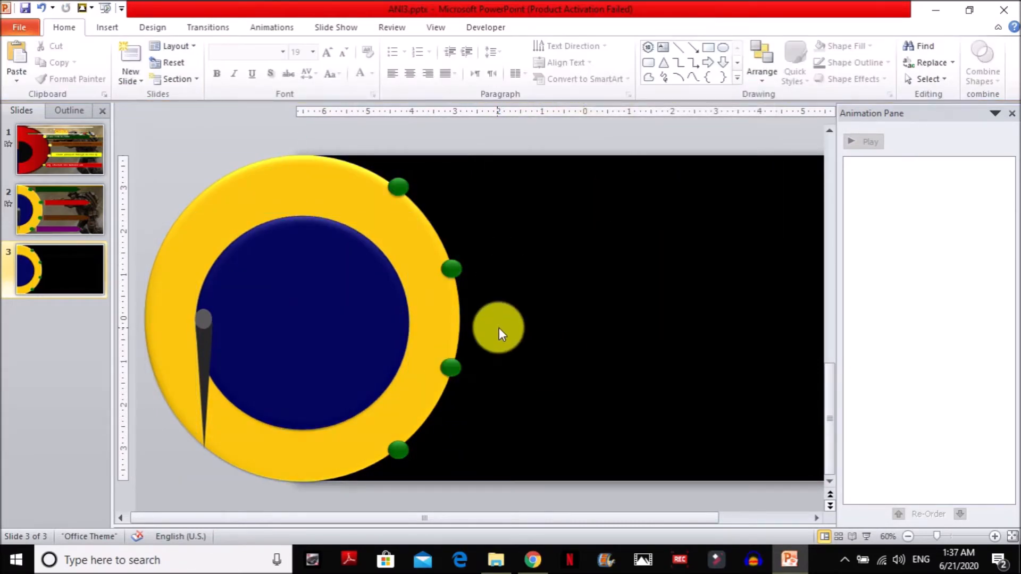
Move the needle and its grey pivot circle to the middle of the dial, and check their placement in the slide show.
{"action": "left_click_drag", "start_coordinate": [499, 327], "coordinate": [334, 318]}
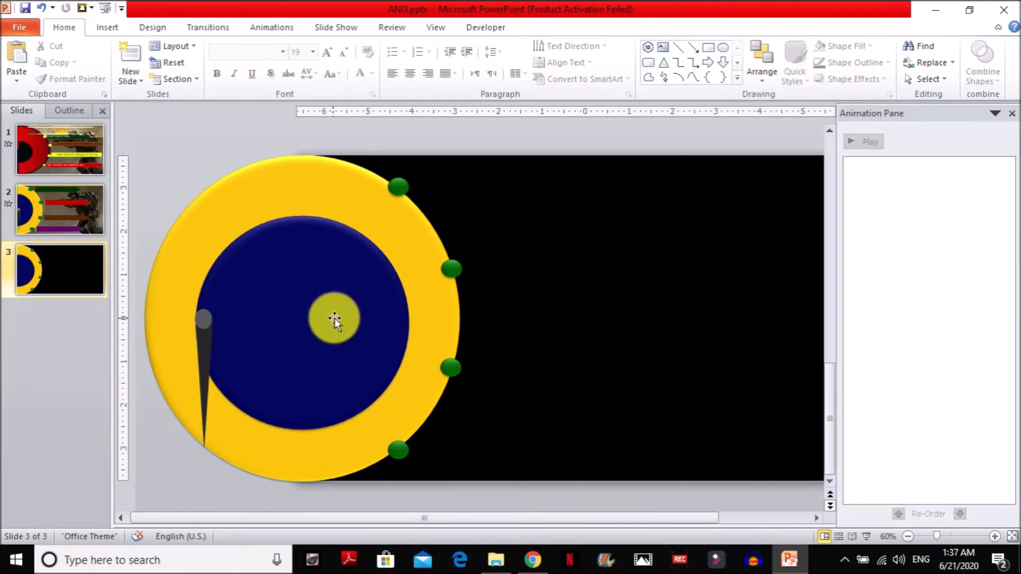
{"action": "double_click", "coordinate": [203, 317]}
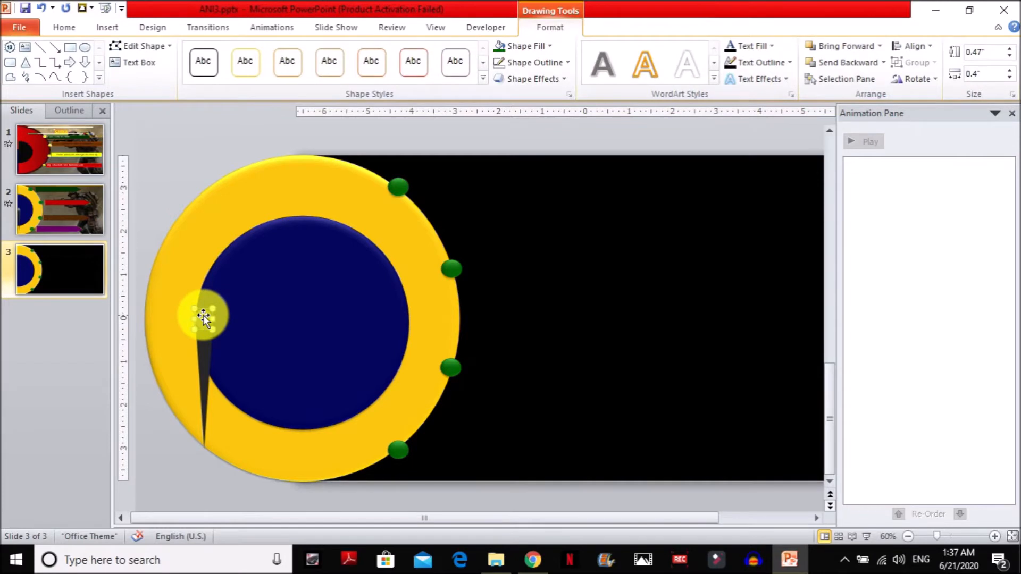
{"action": "left_click_drag", "start_coordinate": [207, 344], "coordinate": [298, 346]}
{"action": "left_click_drag", "start_coordinate": [210, 321], "coordinate": [305, 321]}
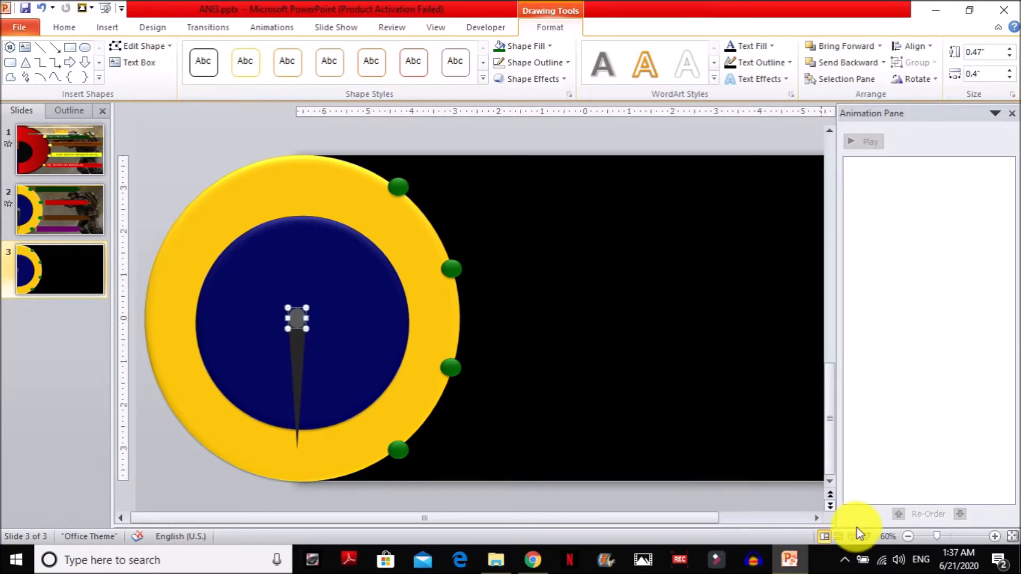
{"action": "left_click", "coordinate": [867, 536]}
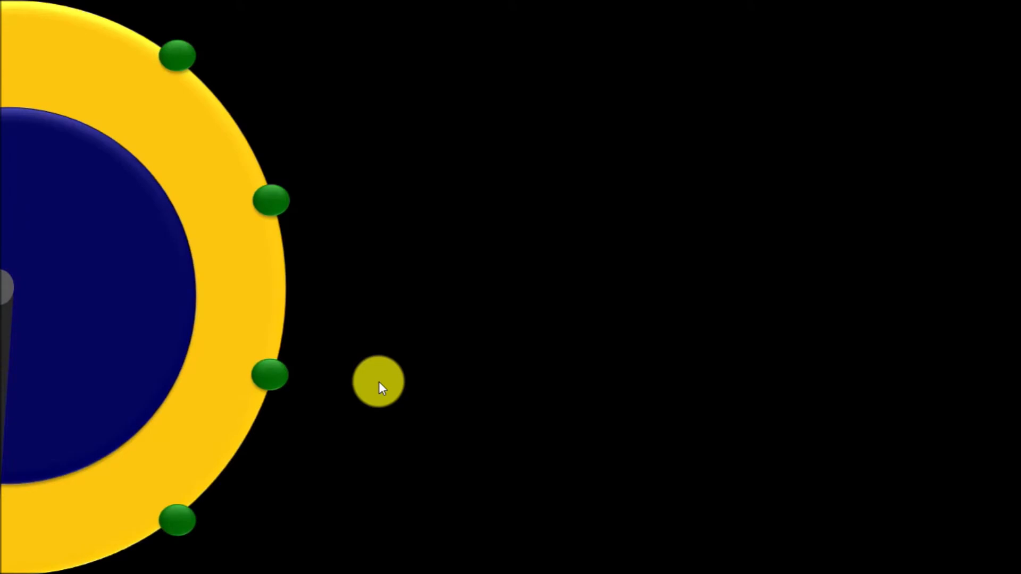
{"action": "key", "text": "Escape"}
Nudge the needle and pivot circle together slightly to the right, and check their placement in the slide show.
{"action": "left_click", "coordinate": [301, 346], "text": "shift"}
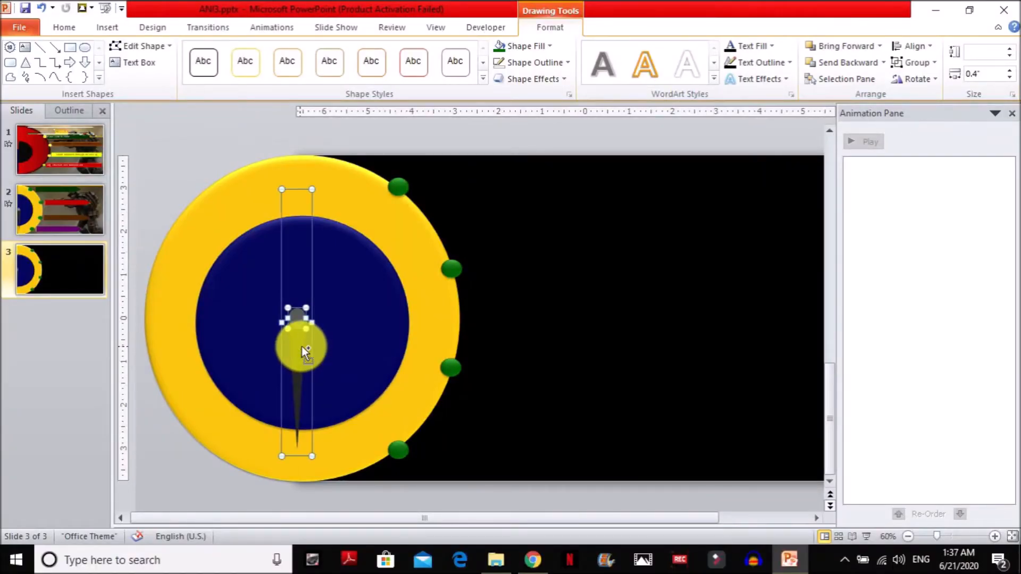
{"action": "key", "text": "ctrl+Right"}
{"action": "key", "text": "ctrl+Right"}
{"action": "key", "text": "ctrl+Right"}
{"action": "key", "text": "ctrl+Right"}
{"action": "key", "text": "ctrl+Right"}
{"action": "key", "text": "ctrl+Right"}
{"action": "key", "text": "ctrl+Right"}
{"action": "key", "text": "ctrl+Right"}
{"action": "key", "text": "ctrl+Right"}
{"action": "key", "text": "ctrl+Right"}
{"action": "left_click", "coordinate": [866, 536]}
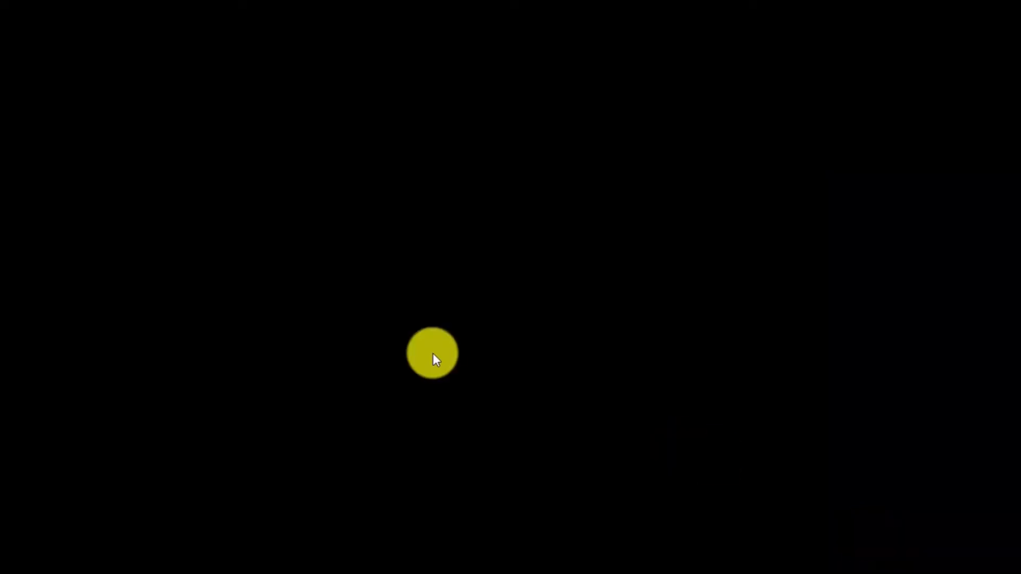
{"action": "key", "text": "Escape"}
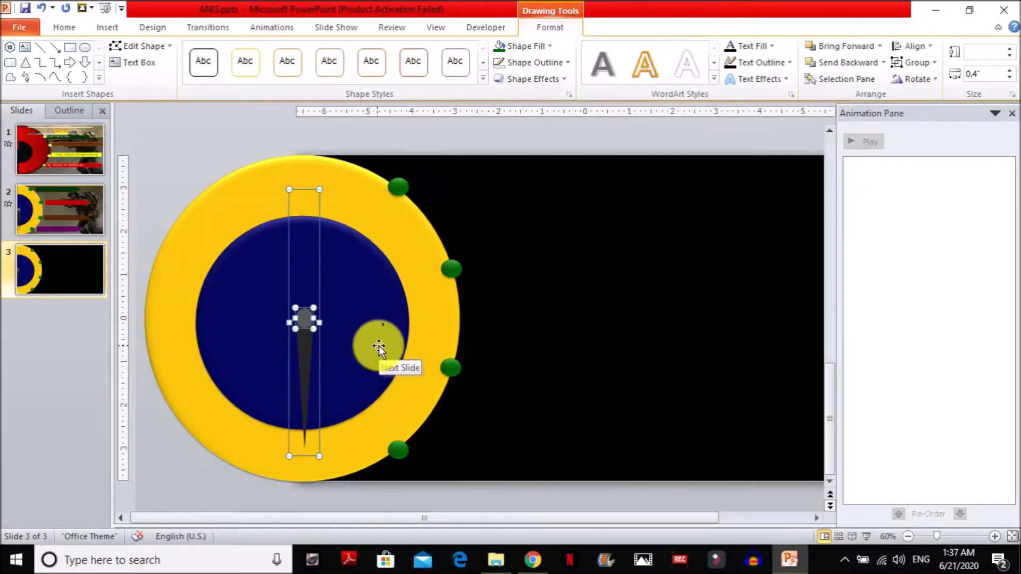
{"action": "left_click", "coordinate": [610, 332]}
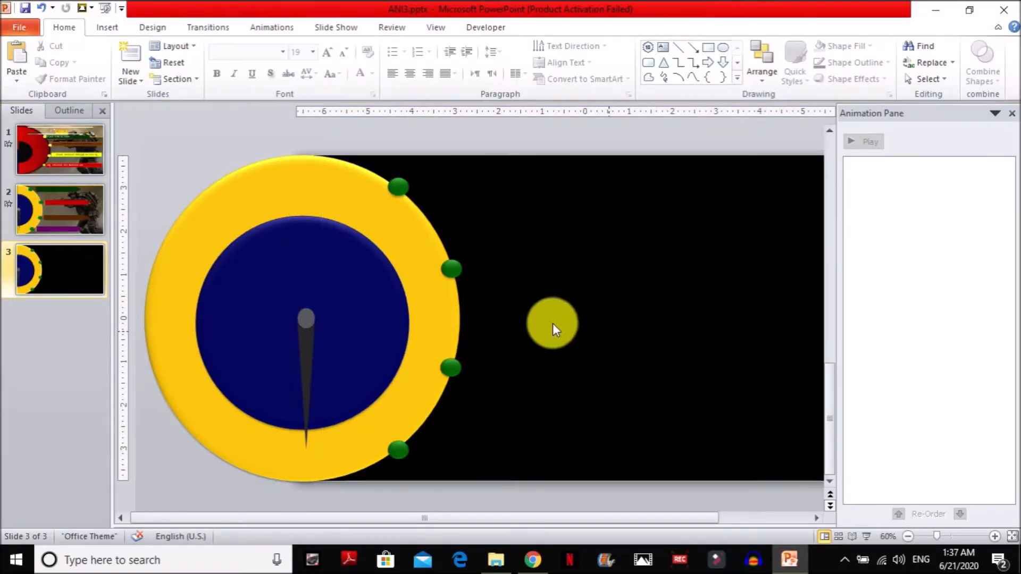
Apply the Spin emphasis animation to the needle.
{"action": "left_click_drag", "start_coordinate": [257, 351], "coordinate": [285, 356]}
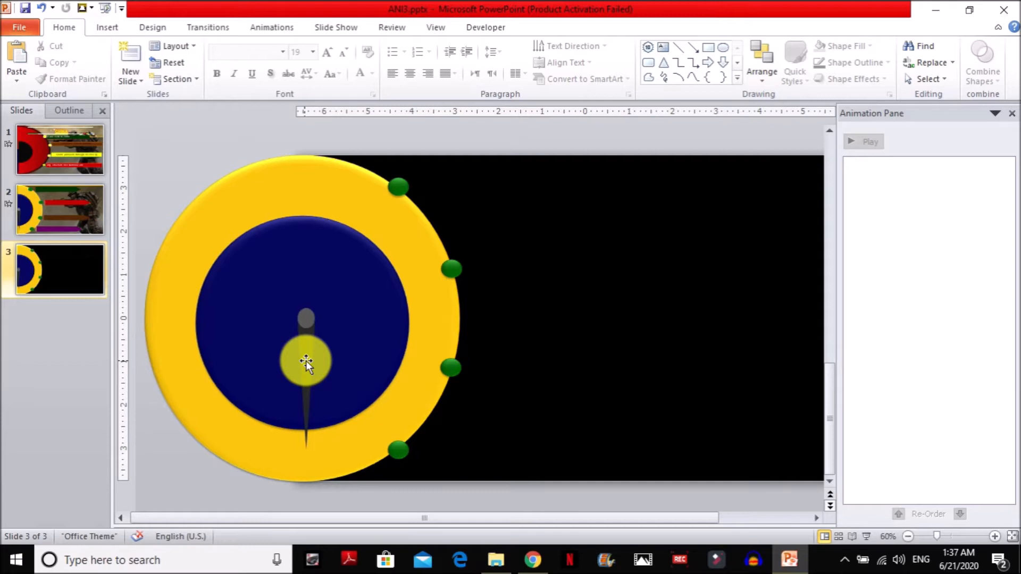
{"action": "left_click", "coordinate": [306, 360]}
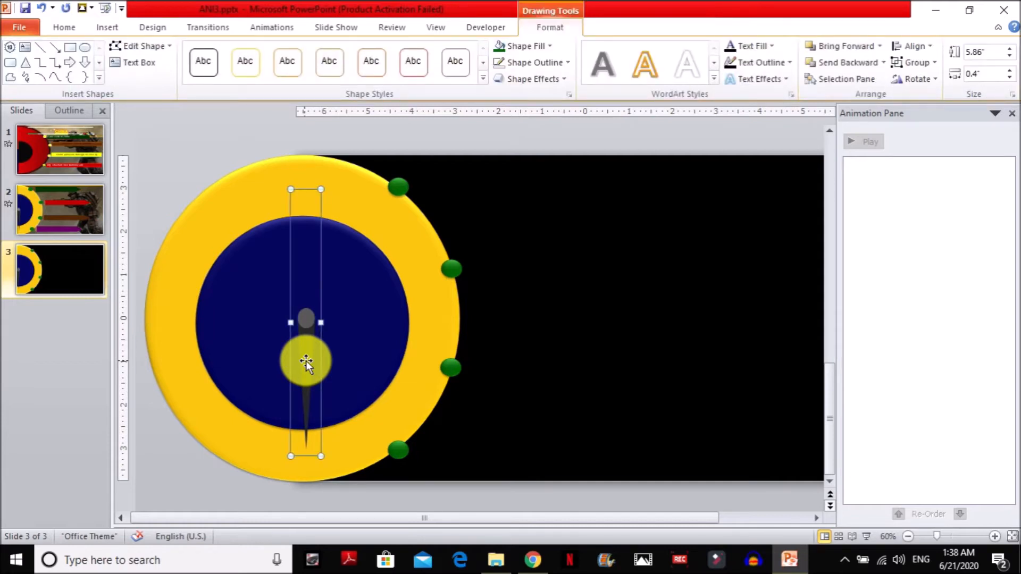
{"action": "left_click", "coordinate": [270, 27]}
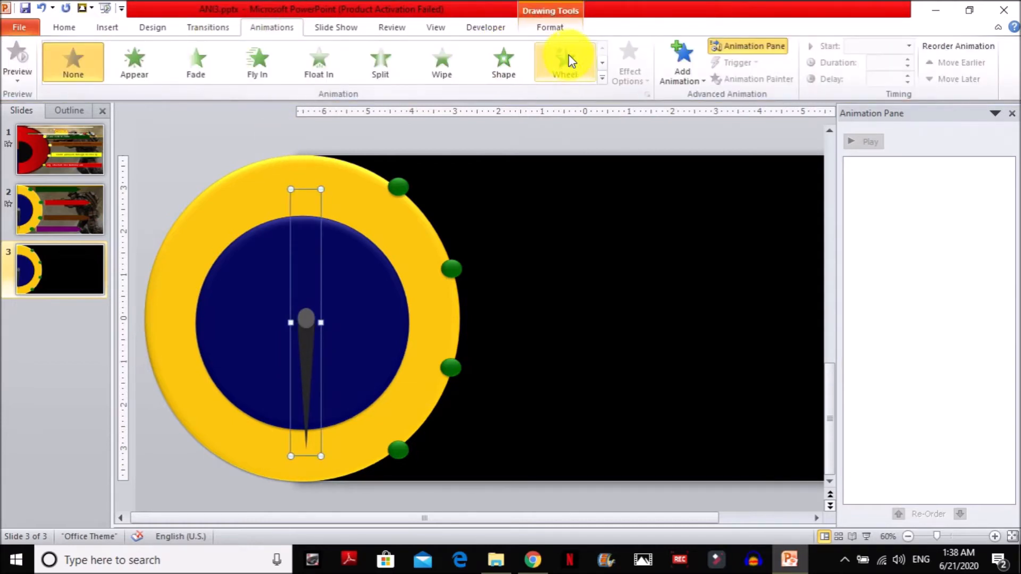
{"action": "left_click", "coordinate": [604, 78]}
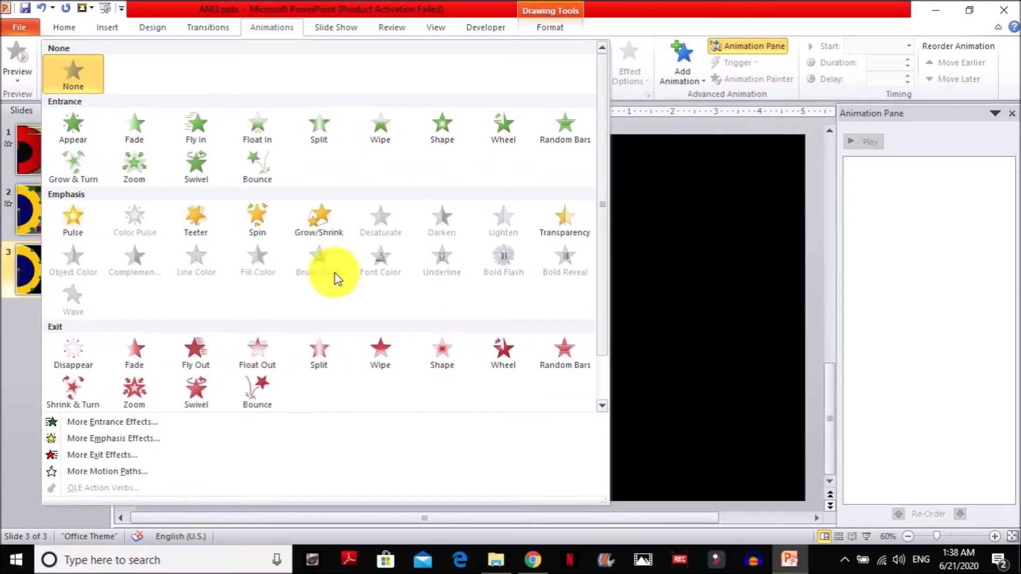
{"action": "left_click", "coordinate": [264, 224]}
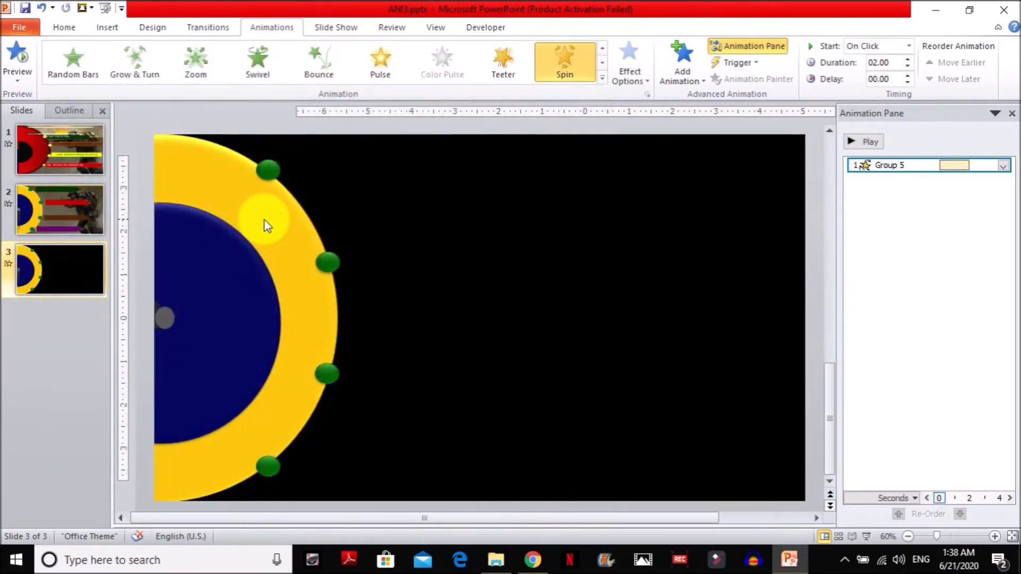
Set the needle's Spin effect to a custom amount of 140° counterclockwise.
{"action": "right_click", "coordinate": [906, 164]}
{"action": "left_click", "coordinate": [911, 235]}
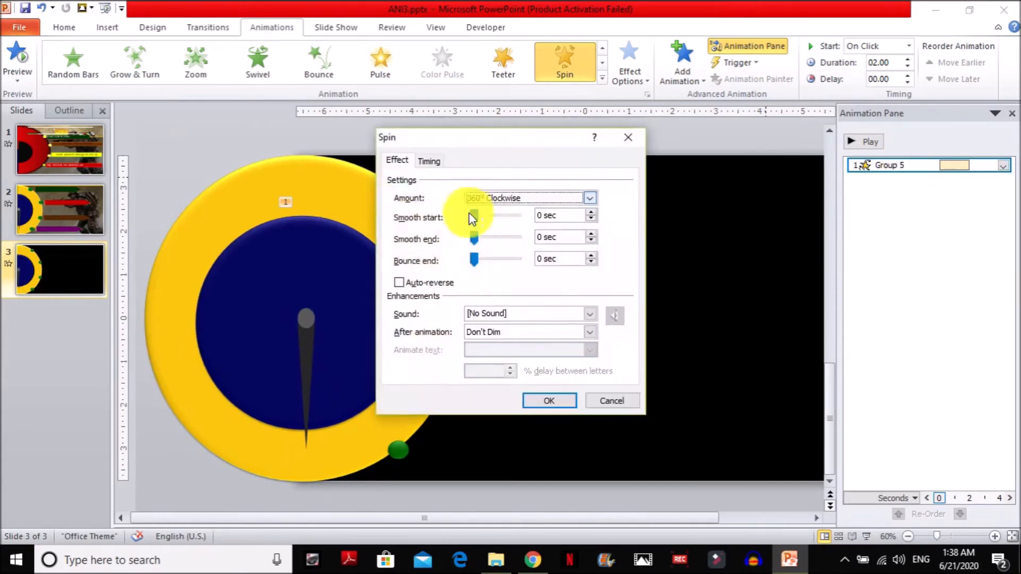
{"action": "left_click", "coordinate": [509, 198]}
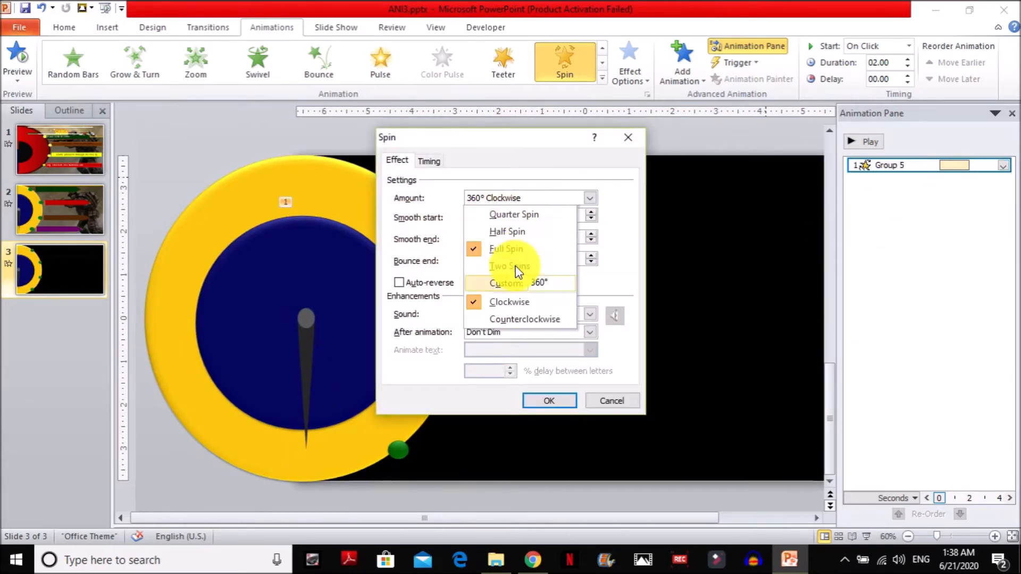
{"action": "left_click", "coordinate": [525, 319]}
{"action": "left_click", "coordinate": [518, 198]}
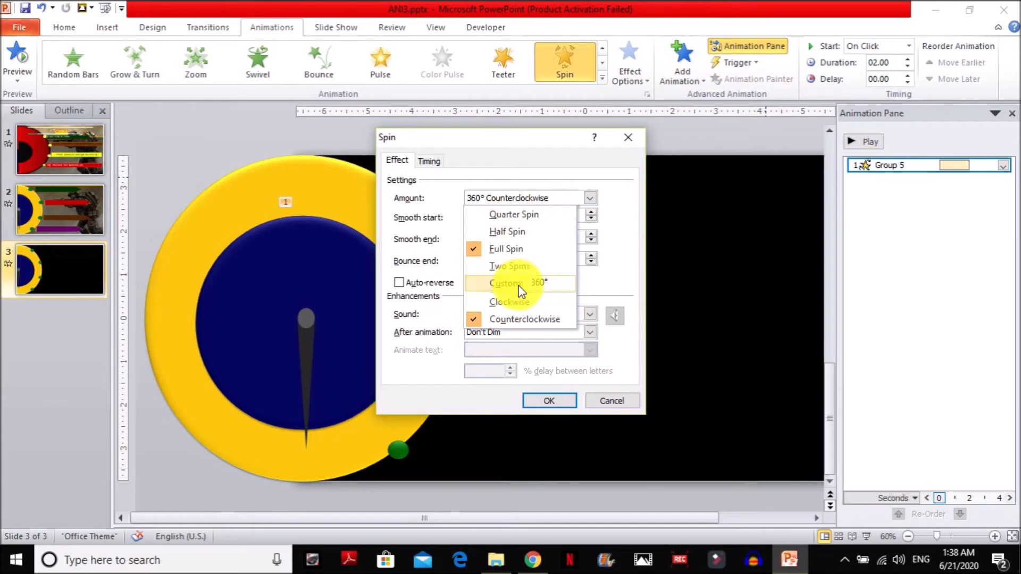
{"action": "left_click", "coordinate": [547, 282]}
{"action": "key", "text": "BackSpace"}
{"action": "key", "text": "BackSpace"}
{"action": "key", "text": "BackSpace"}
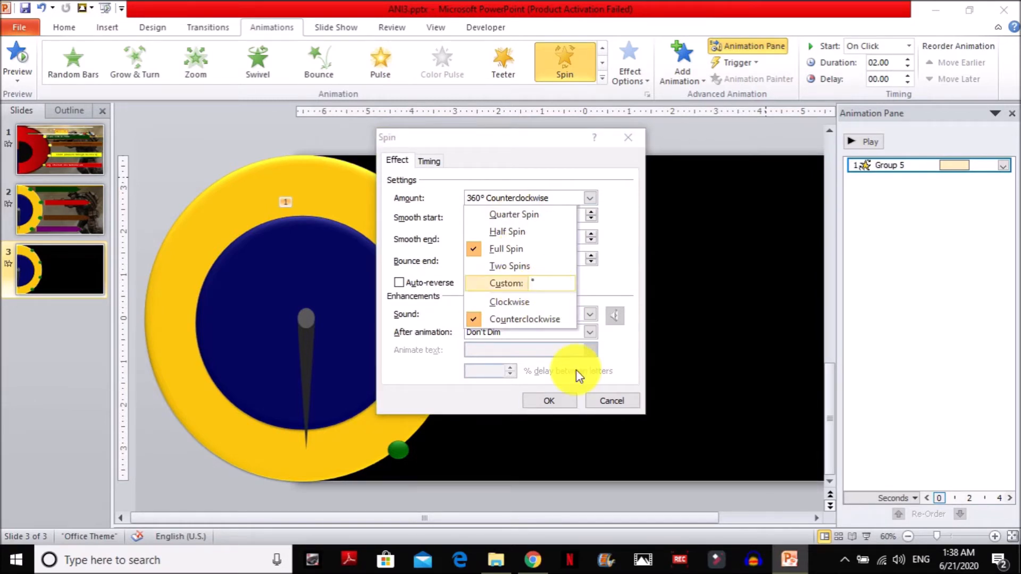
{"action": "type", "text": "140"}
{"action": "key", "text": "Return"}
{"action": "key", "text": "Return"}
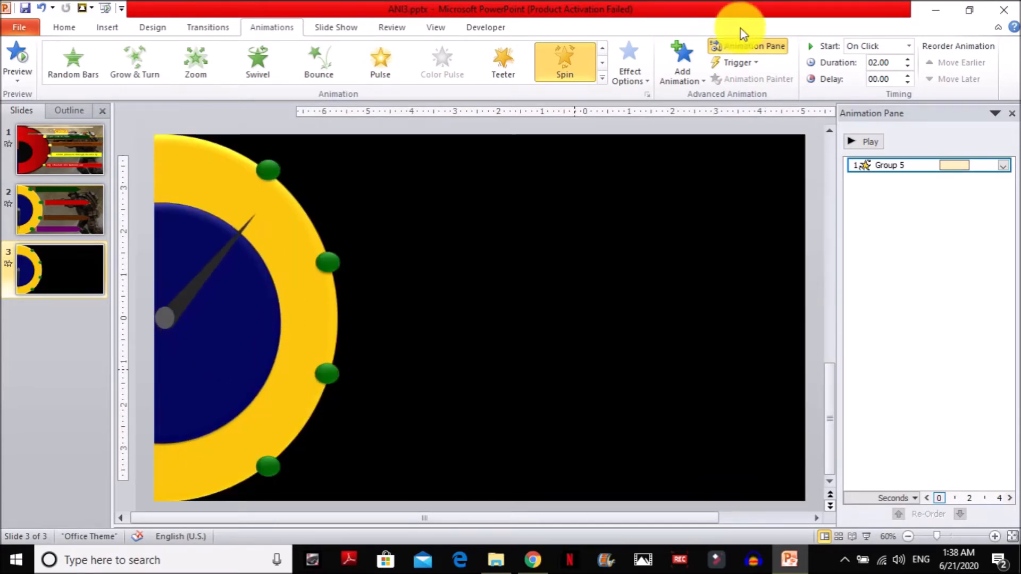
Change the custom amount of the needle's Spin effect to 145°.
{"action": "left_click", "coordinate": [685, 80]}
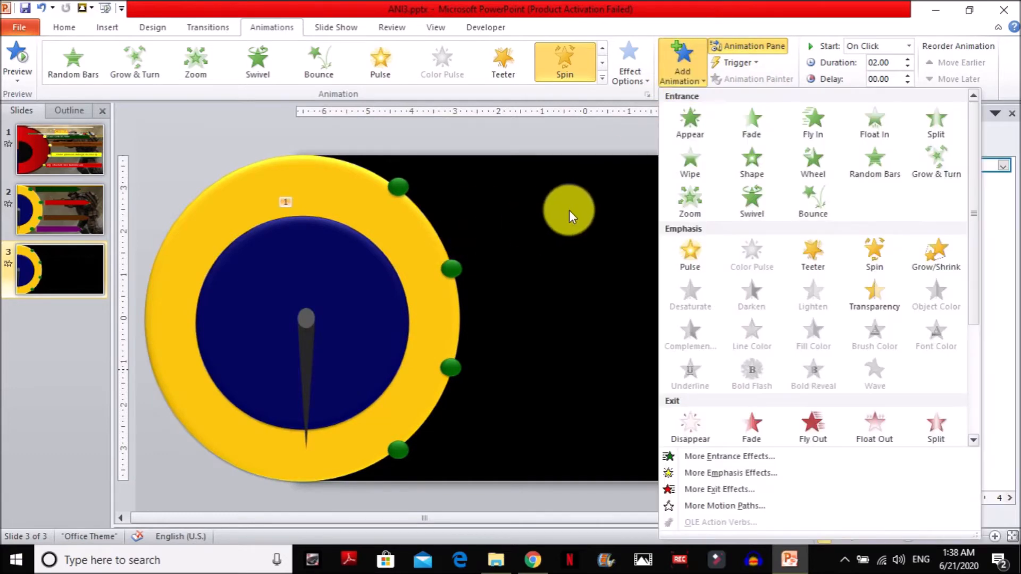
{"action": "left_click", "coordinate": [532, 222]}
{"action": "right_click", "coordinate": [907, 164]}
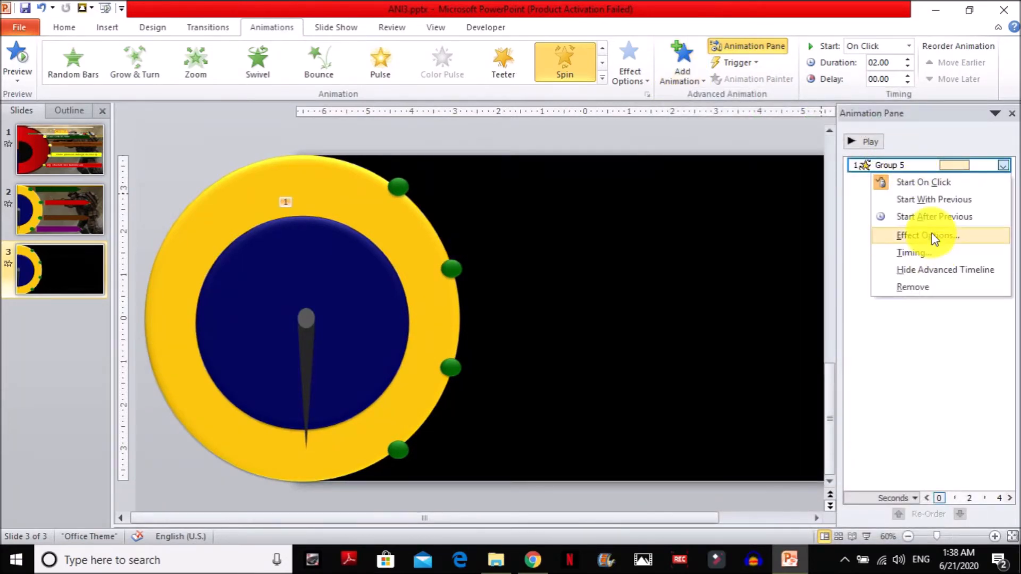
{"action": "left_click", "coordinate": [932, 234]}
{"action": "left_click", "coordinate": [556, 203]}
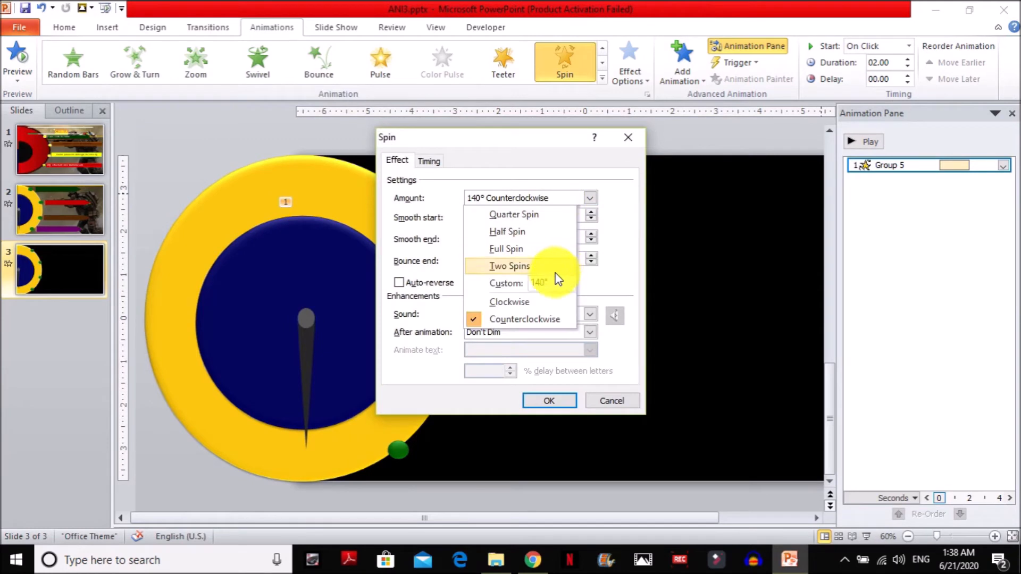
{"action": "left_click", "coordinate": [540, 283]}
{"action": "key", "text": "BackSpace"}
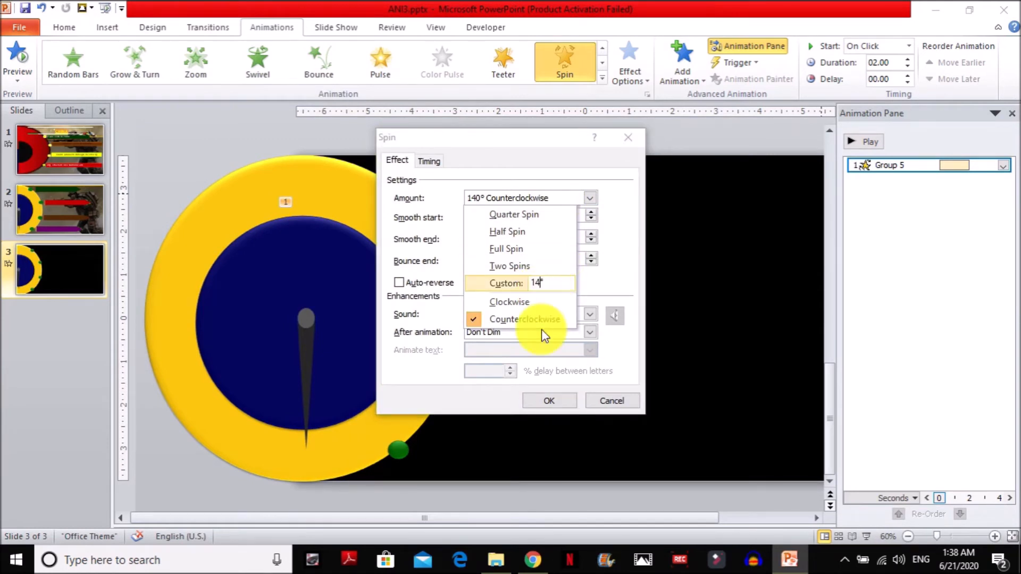
{"action": "type", "text": "5"}
{"action": "key", "text": "Return"}
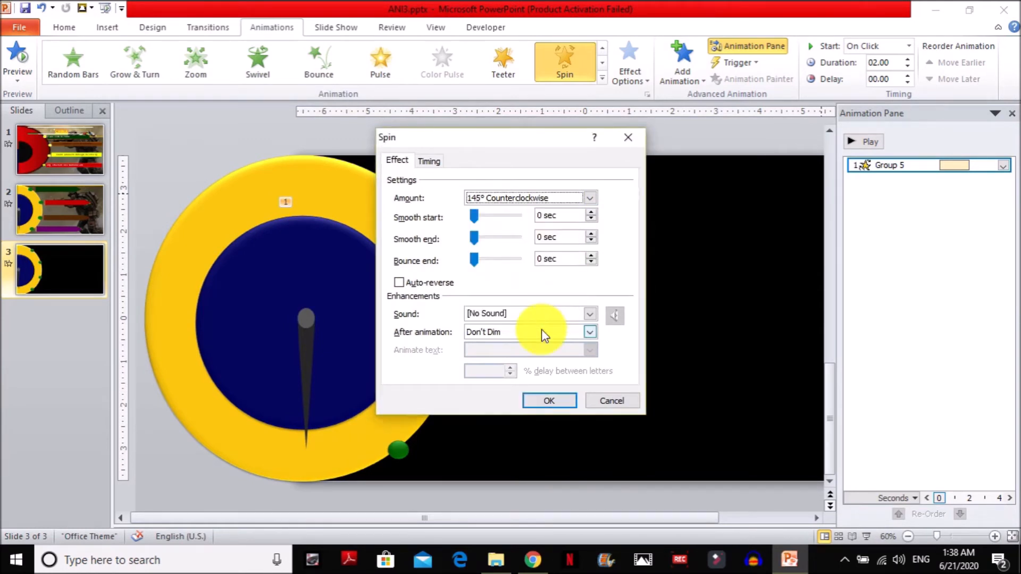
Set the duration of the needle's Spin effect to 0.5 seconds (Very Fast).
{"action": "left_click", "coordinate": [428, 160]}
{"action": "left_click", "coordinate": [530, 218]}
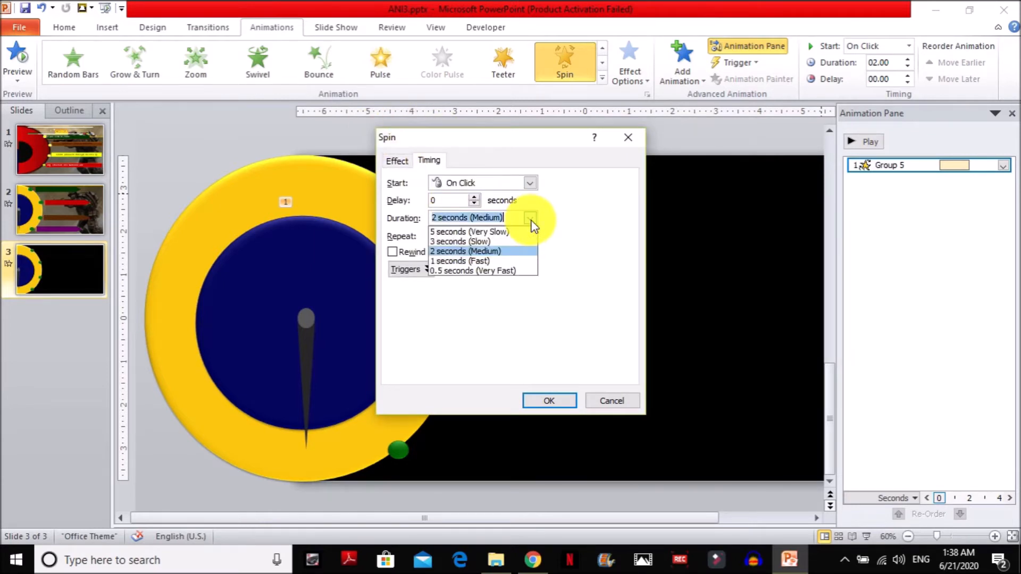
{"action": "left_click", "coordinate": [500, 270]}
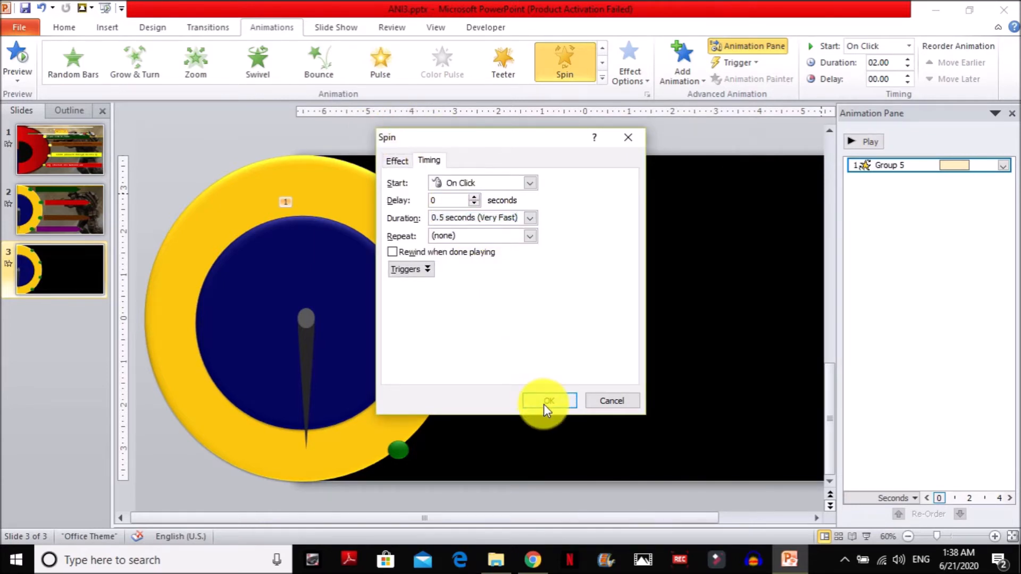
{"action": "left_click", "coordinate": [544, 404]}
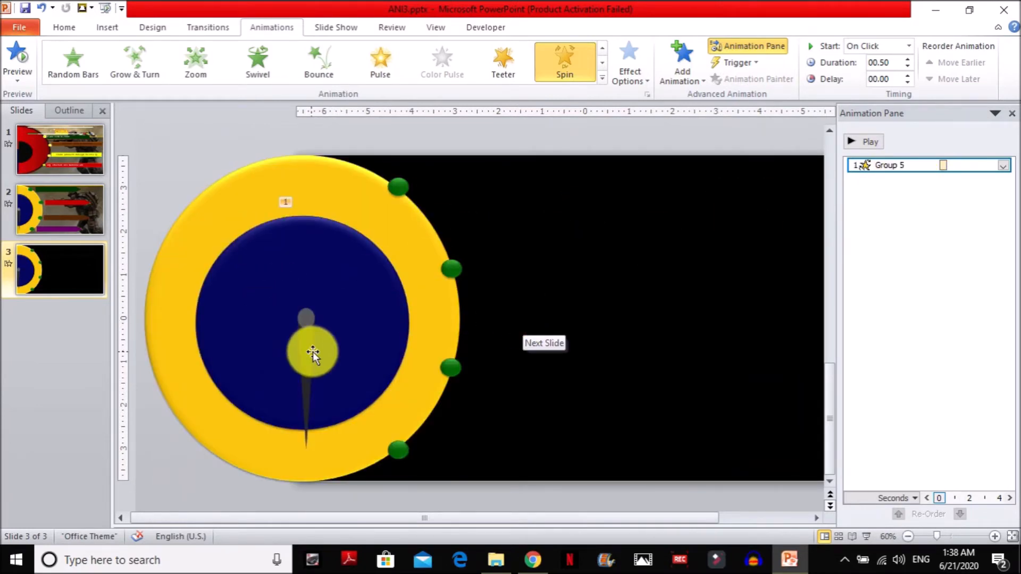
Add a second Spin emphasis animation to the needle.
{"action": "left_click", "coordinate": [306, 345]}
{"action": "left_click", "coordinate": [645, 73]}
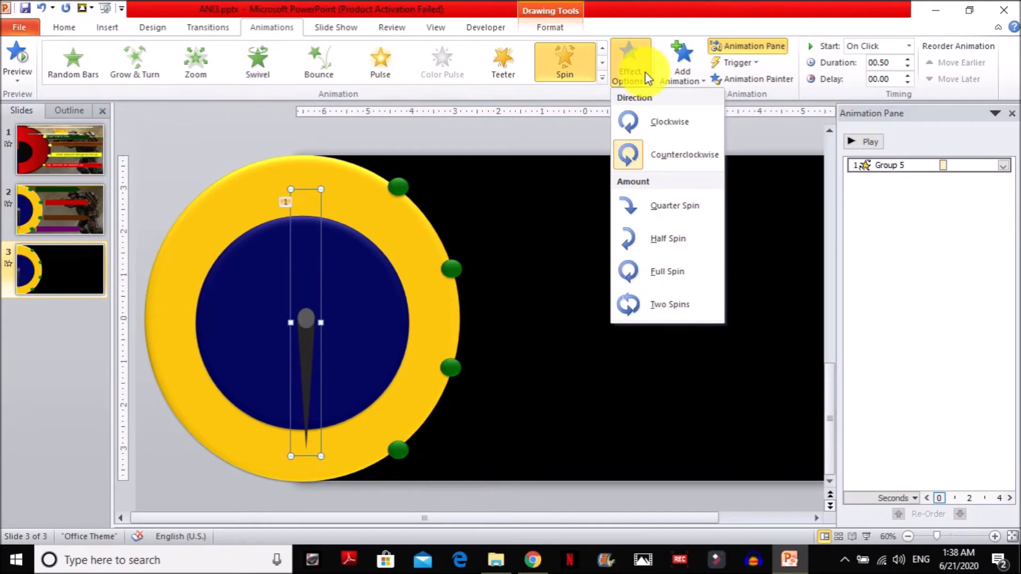
{"action": "left_click", "coordinate": [685, 67]}
{"action": "left_click", "coordinate": [871, 268]}
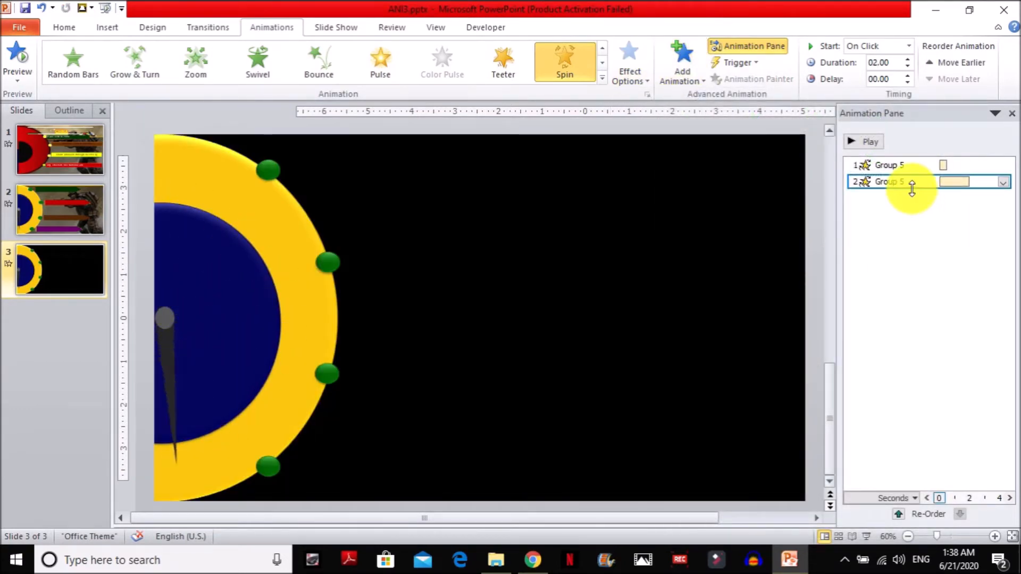
Set the needle's second Spin effect to a custom amount of 38° clockwise.
{"action": "right_click", "coordinate": [912, 182]}
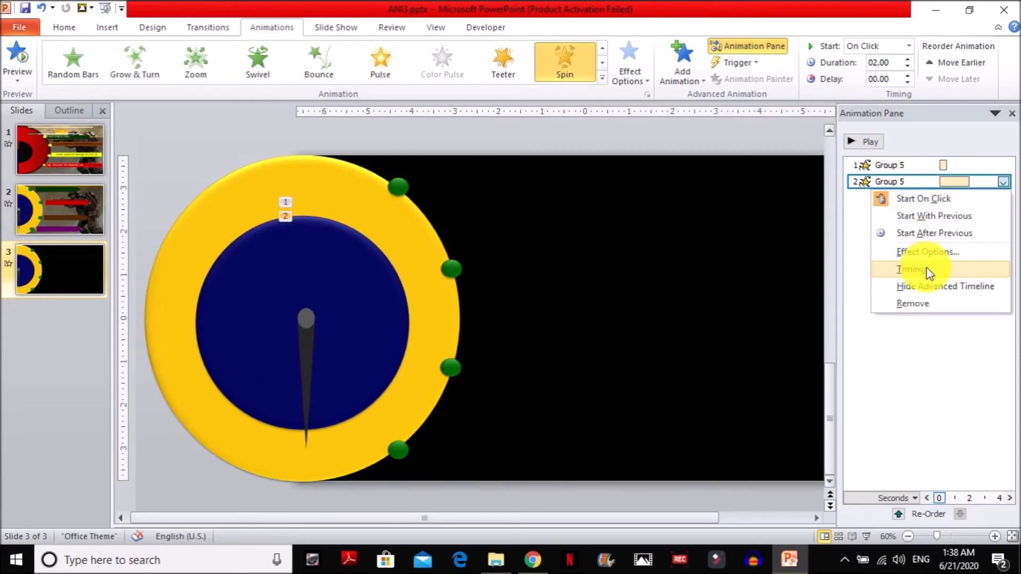
{"action": "left_click", "coordinate": [926, 250]}
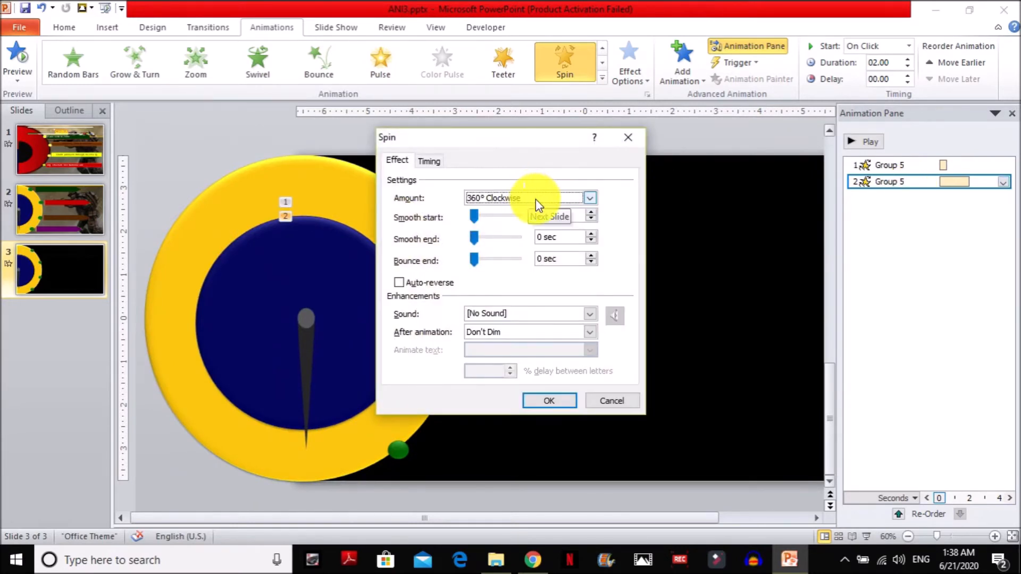
{"action": "left_click", "coordinate": [535, 199]}
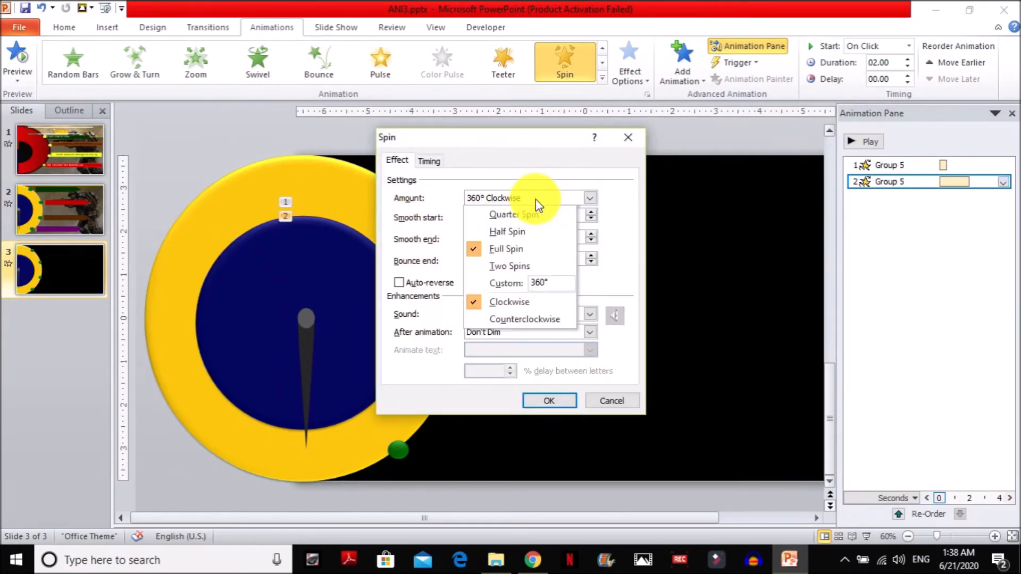
{"action": "left_click", "coordinate": [545, 285]}
{"action": "key", "text": "BackSpace"}
{"action": "key", "text": "BackSpace"}
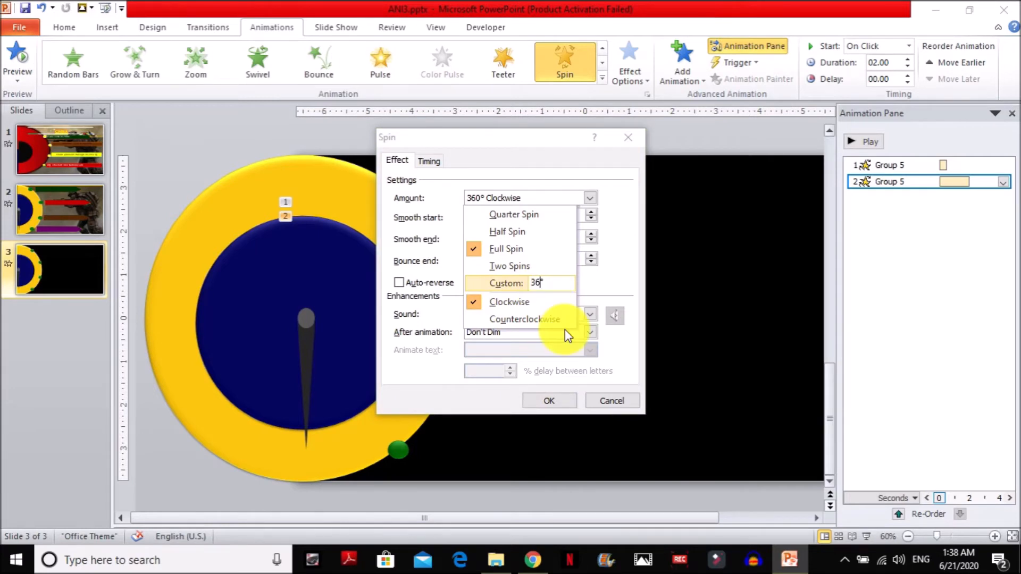
{"action": "type", "text": "8"}
{"action": "key", "text": "Return"}
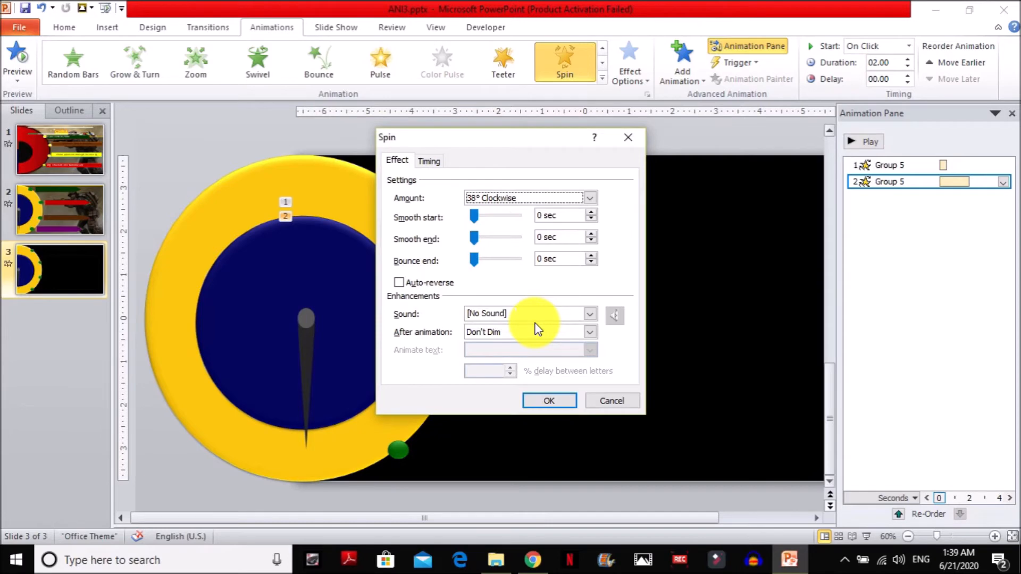
{"action": "key", "text": "Return"}
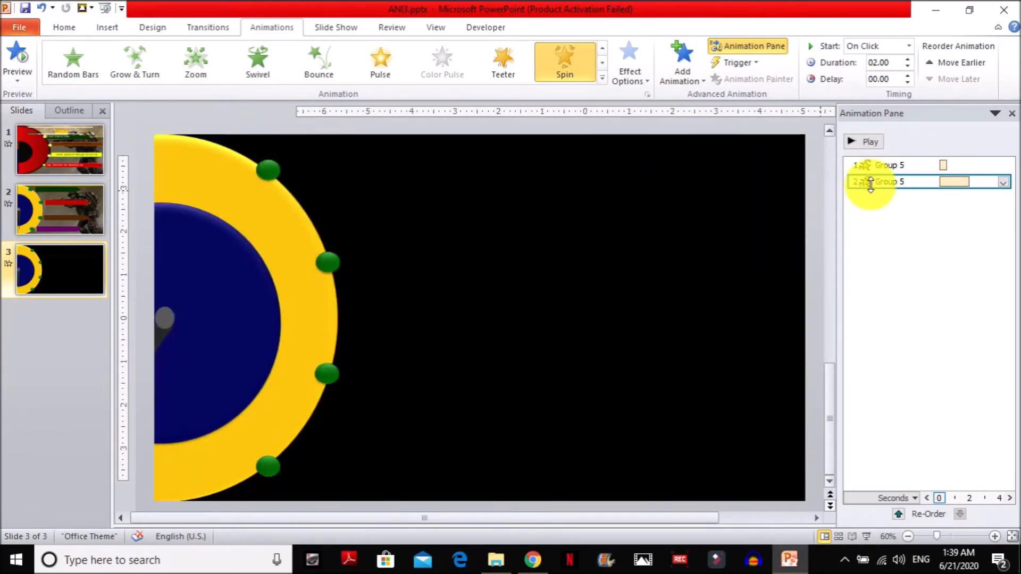
Set the duration of the needle's second Spin effect to 0.5 seconds (Very Fast).
{"action": "right_click", "coordinate": [900, 181]}
{"action": "left_click", "coordinate": [932, 269]}
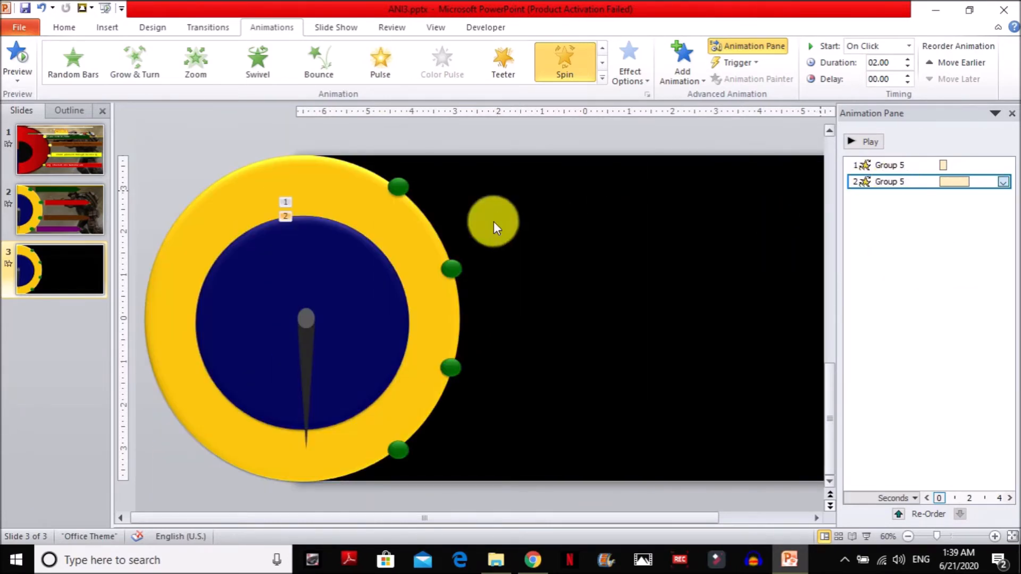
{"action": "left_click", "coordinate": [528, 218]}
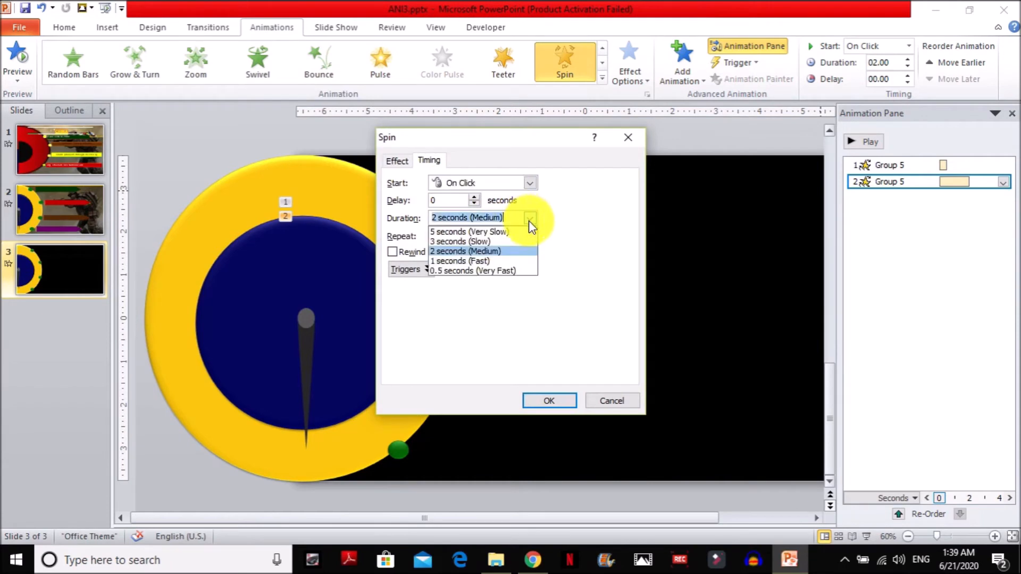
{"action": "left_click", "coordinate": [510, 271]}
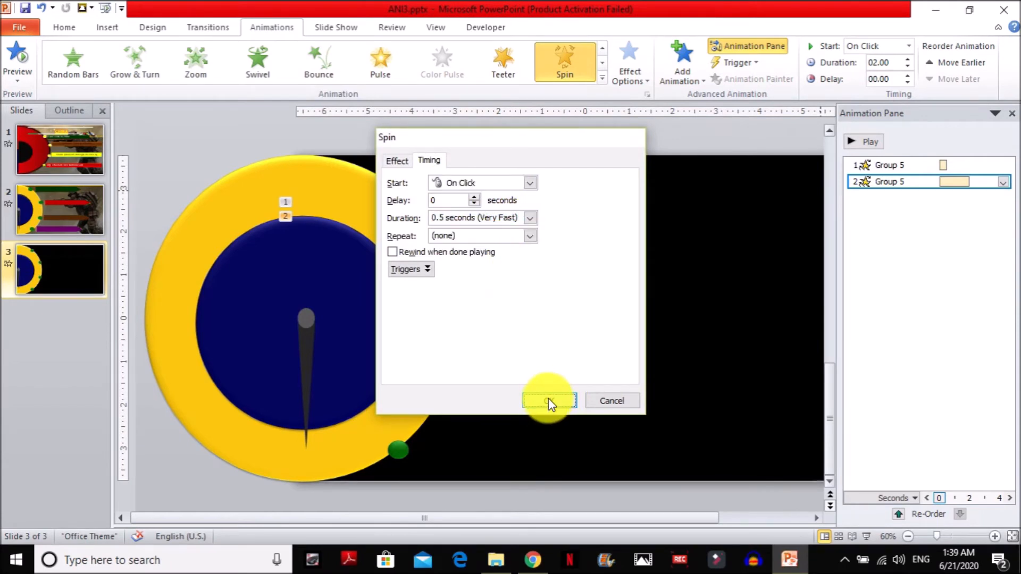
{"action": "left_click", "coordinate": [548, 402]}
Play slide 3 as a slide show to check where the needle's two spins stop against the green markers.
{"action": "left_click", "coordinate": [867, 537]}
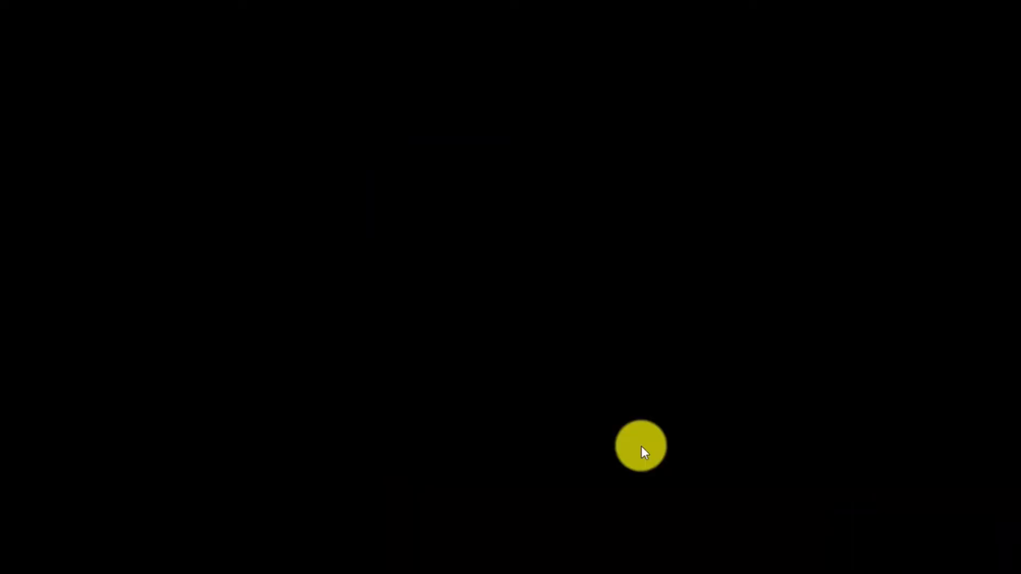
{"action": "left_click", "coordinate": [503, 359]}
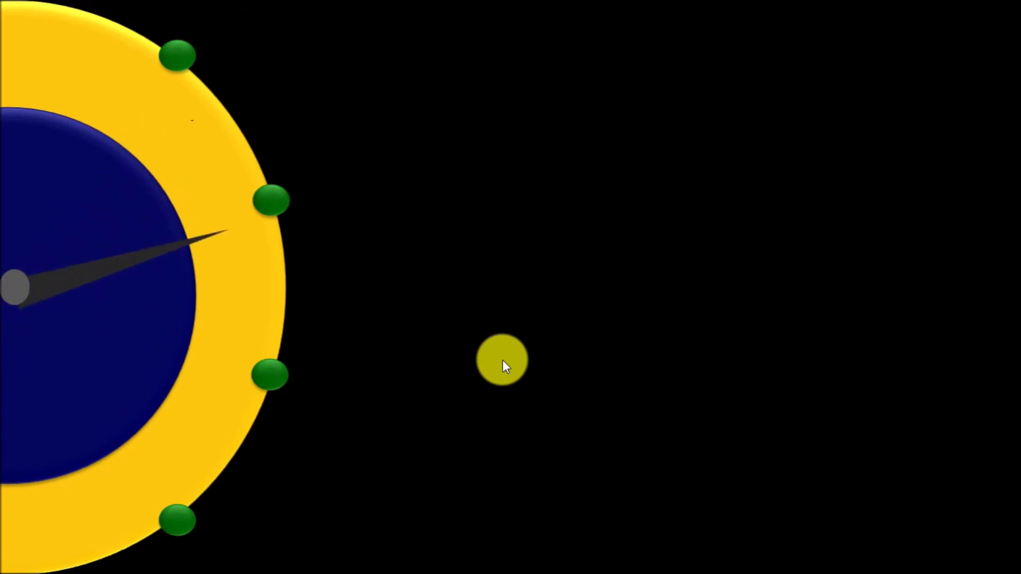
{"action": "key", "text": "Escape"}
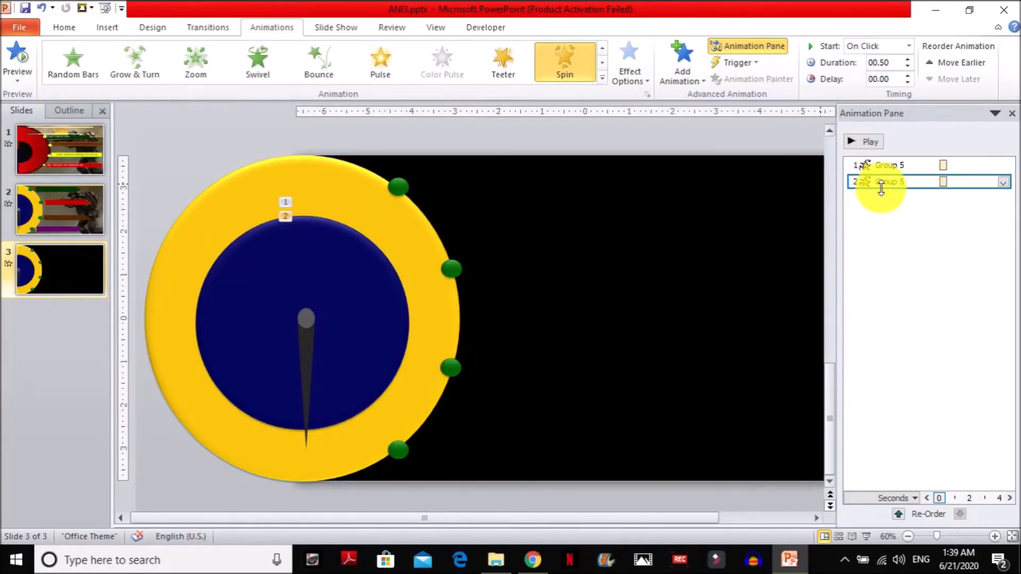
Change the custom amount of the needle's second Spin effect to 37° clockwise.
{"action": "left_click", "coordinate": [1003, 181]}
{"action": "left_click", "coordinate": [927, 253]}
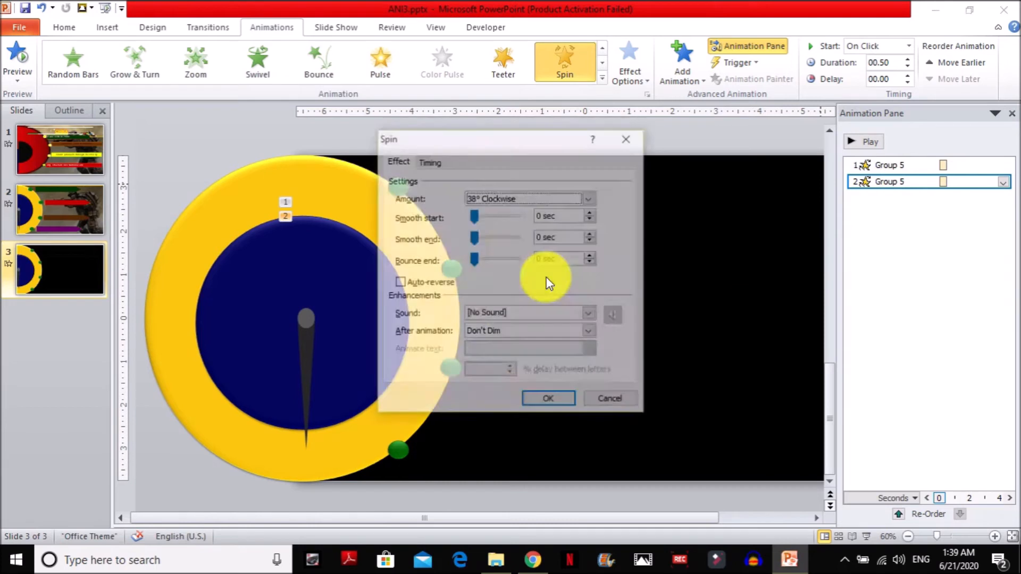
{"action": "left_click", "coordinate": [590, 201]}
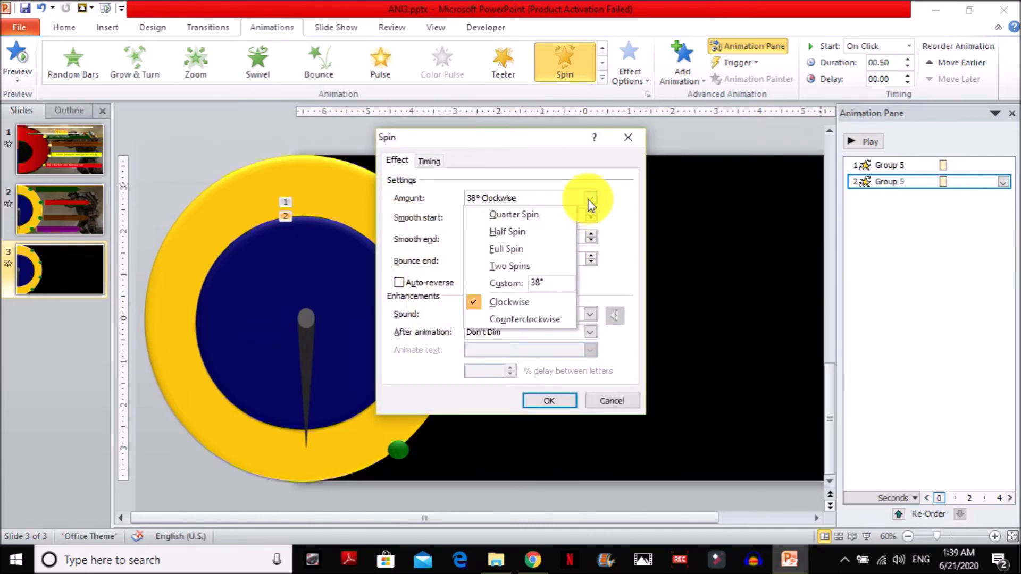
{"action": "left_click", "coordinate": [540, 282]}
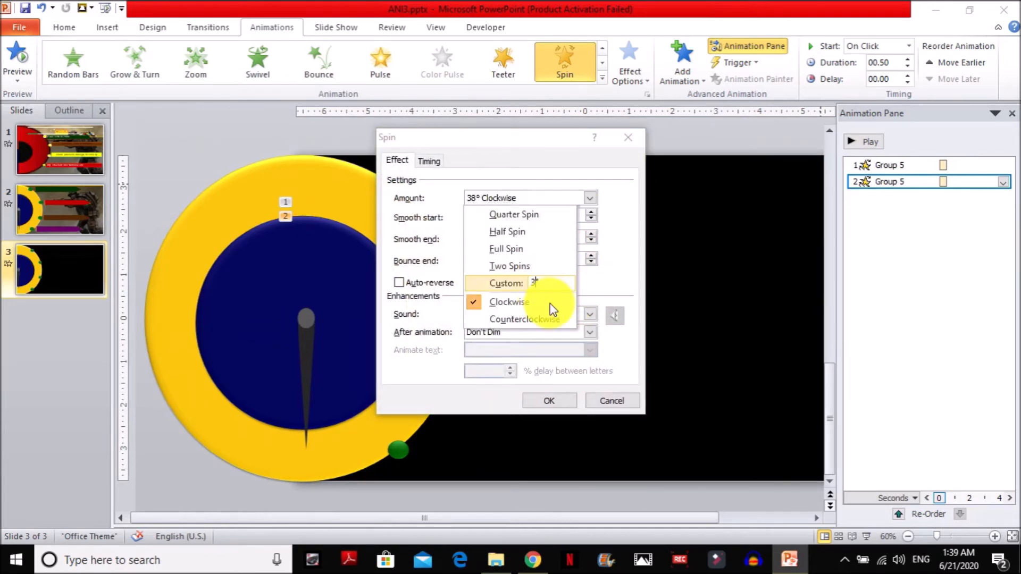
{"action": "key", "text": "Return"}
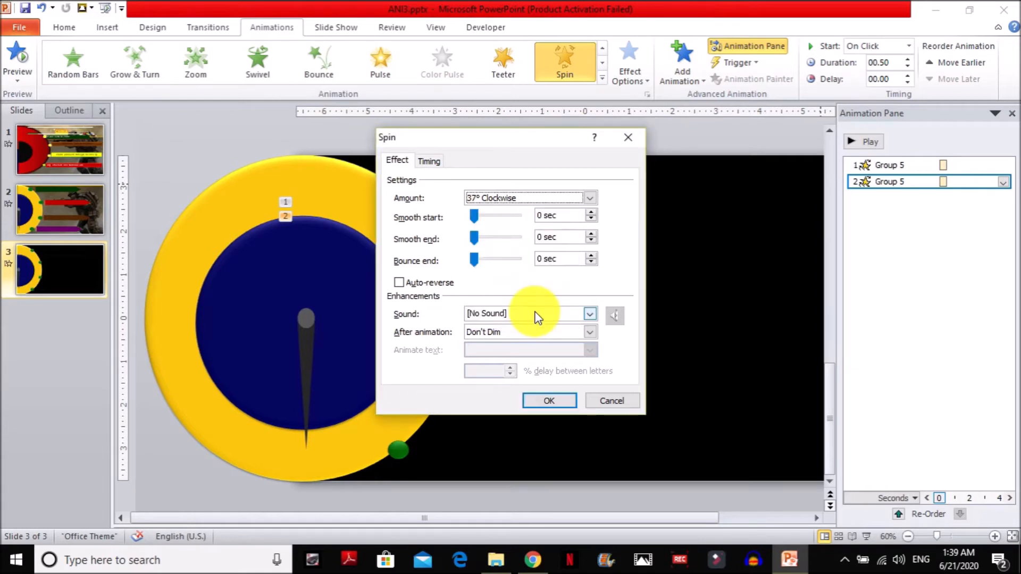
{"action": "key", "text": "Return"}
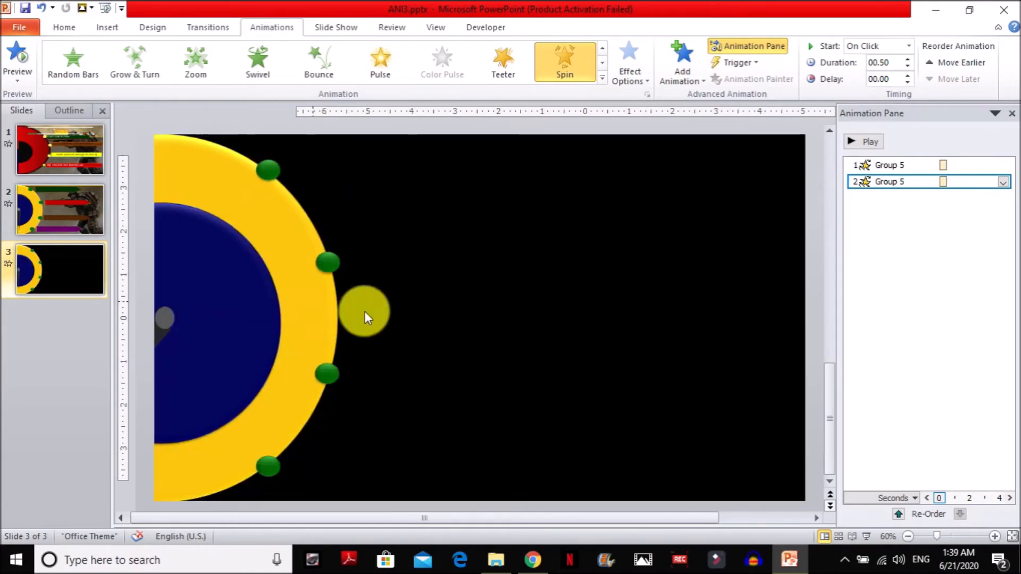
Add a third Spin emphasis animation to the needle.
{"action": "left_click", "coordinate": [309, 342]}
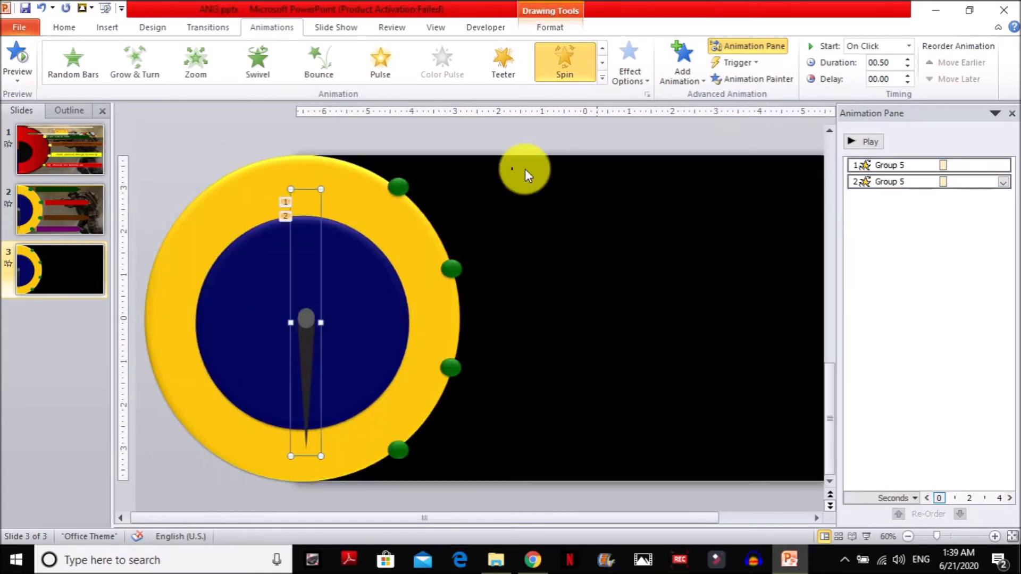
{"action": "left_click", "coordinate": [691, 77]}
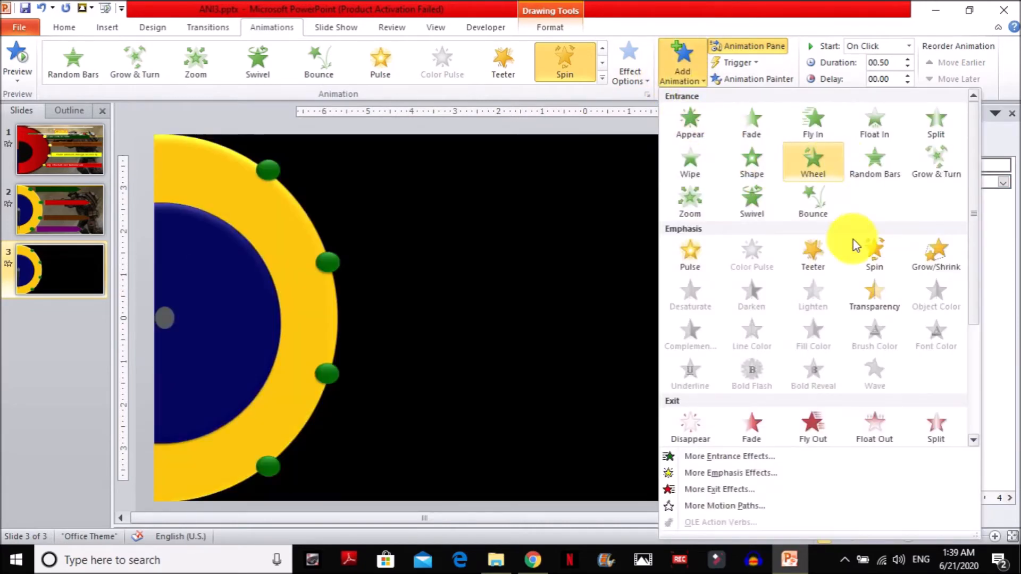
{"action": "left_click", "coordinate": [873, 252]}
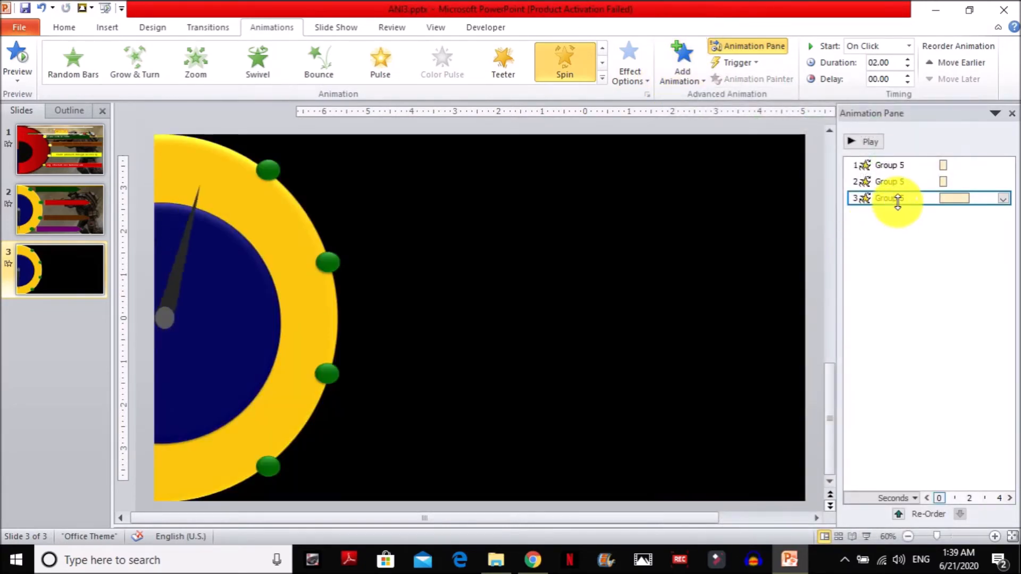
Set the needle's third Spin effect to a custom amount of 37° clockwise.
{"action": "right_click", "coordinate": [898, 200]}
{"action": "left_click", "coordinate": [941, 266]}
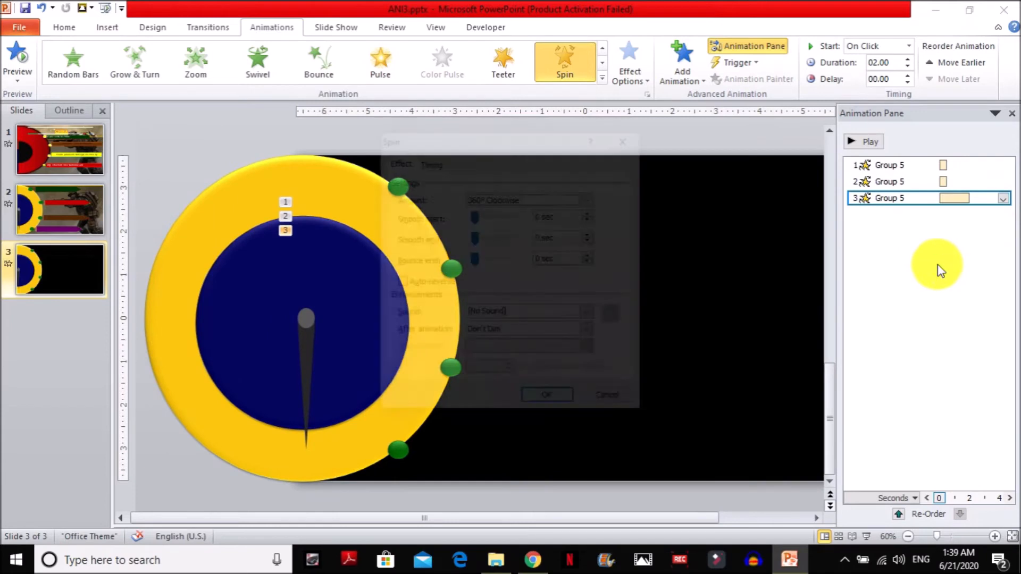
{"action": "left_click", "coordinate": [548, 199]}
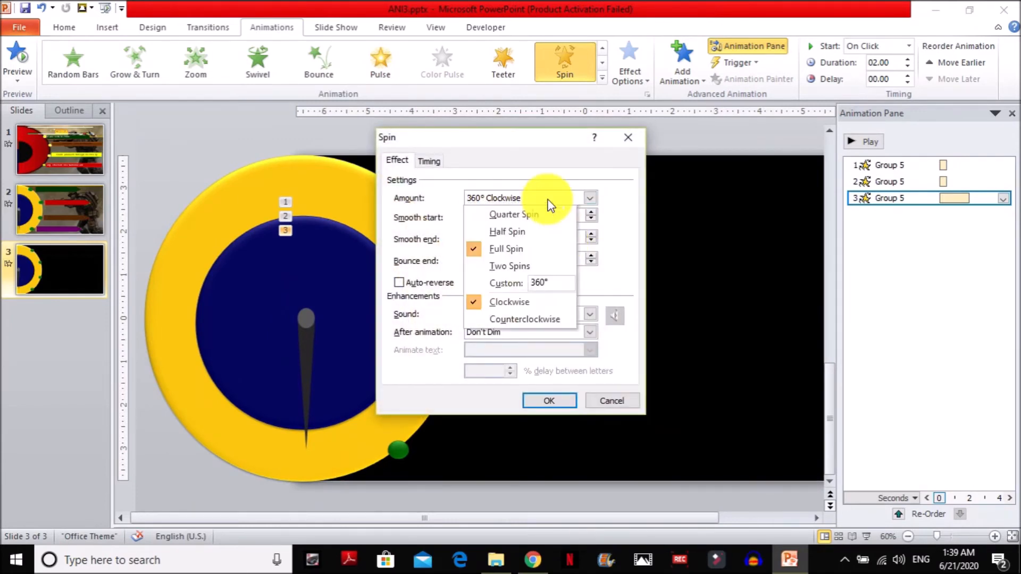
{"action": "left_click", "coordinate": [549, 279]}
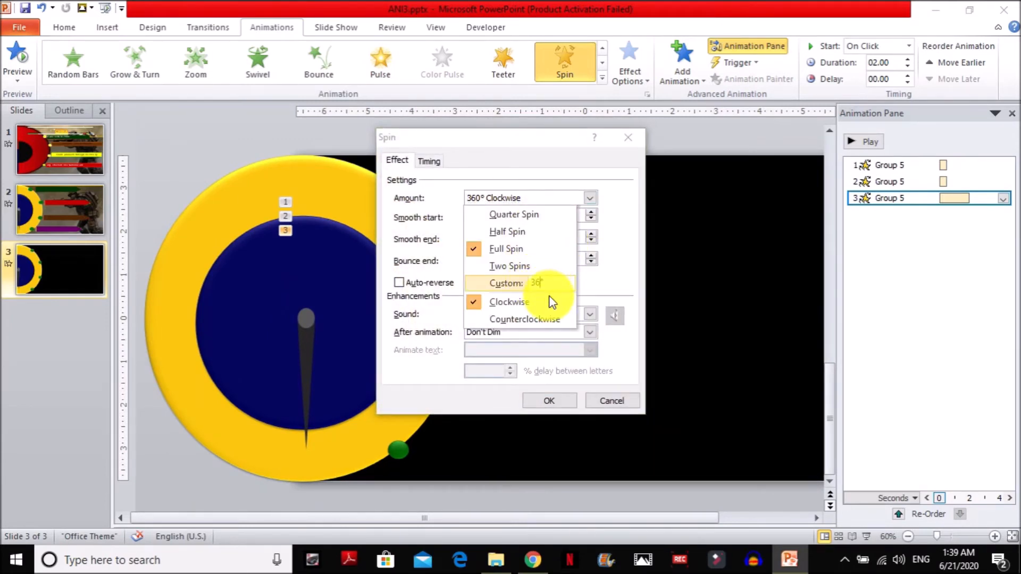
{"action": "type", "text": "37"}
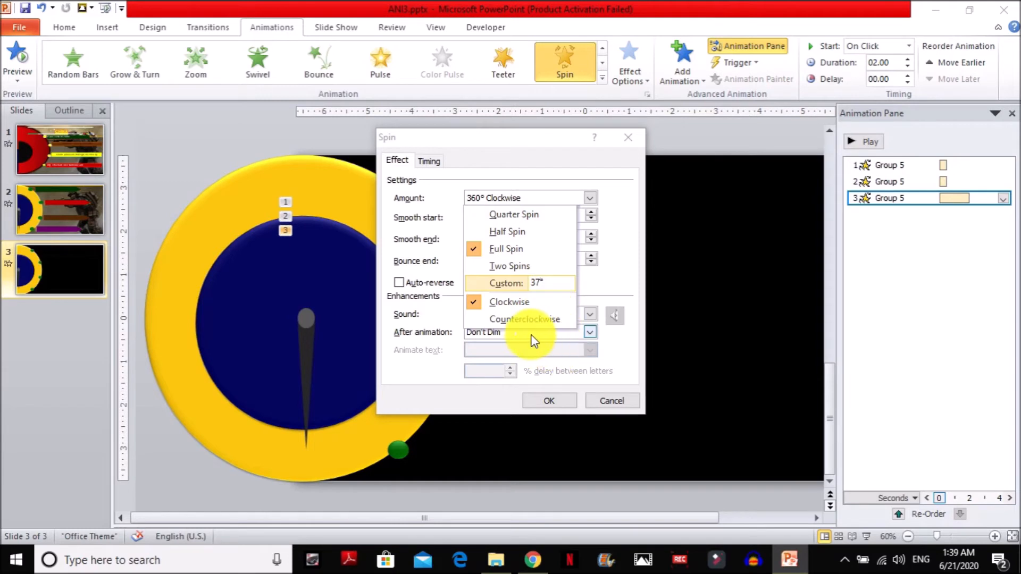
{"action": "key", "text": "Return"}
{"action": "key", "text": "Return"}
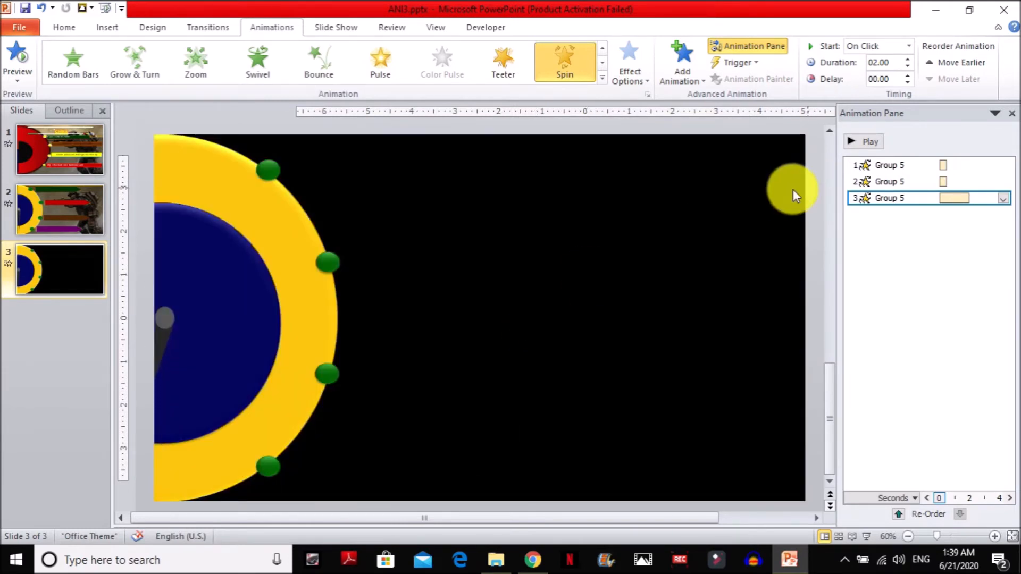
Add a fourth Spin emphasis animation to the needle.
{"action": "left_click", "coordinate": [307, 342]}
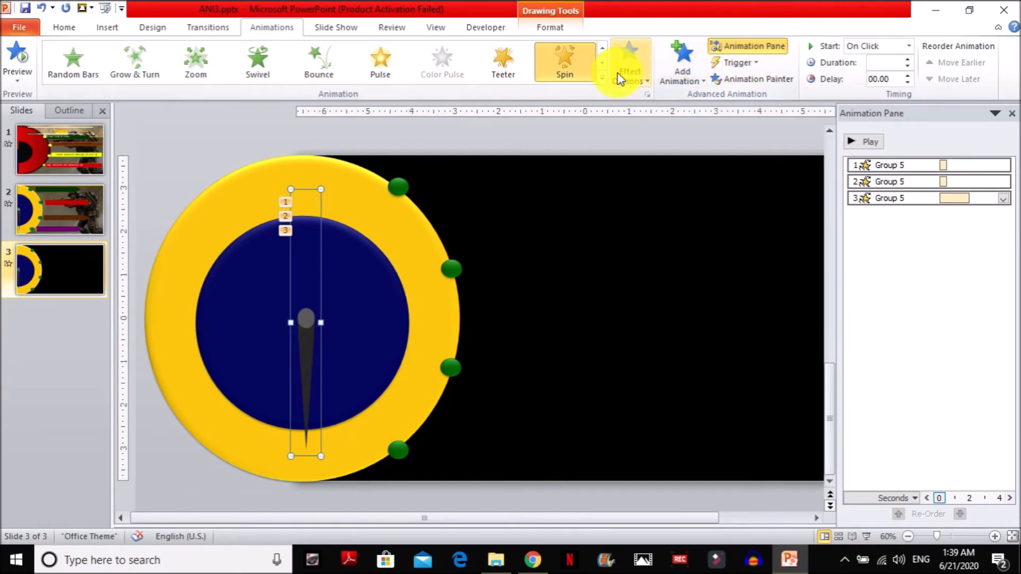
{"action": "left_click", "coordinate": [678, 79]}
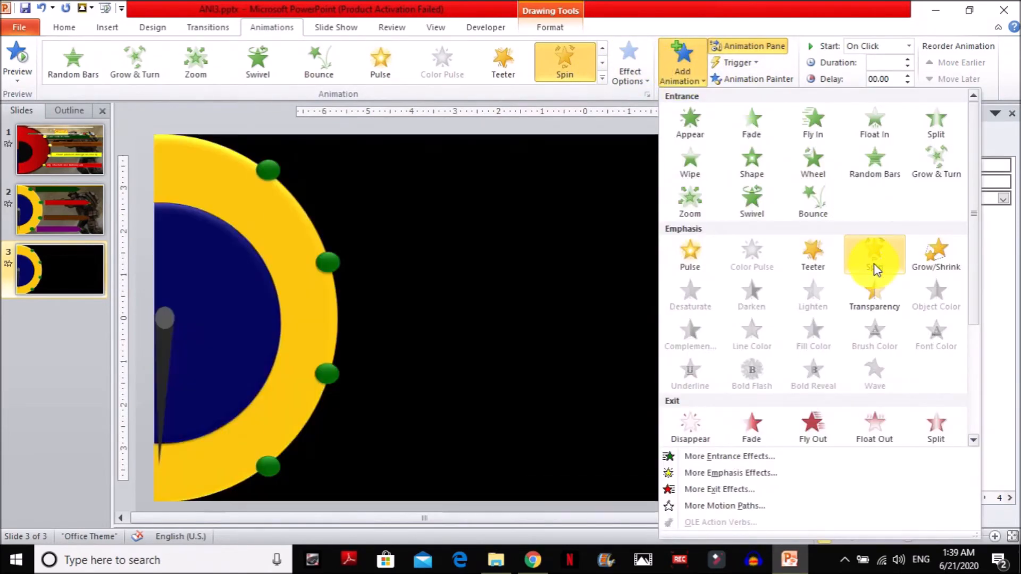
{"action": "left_click", "coordinate": [873, 267]}
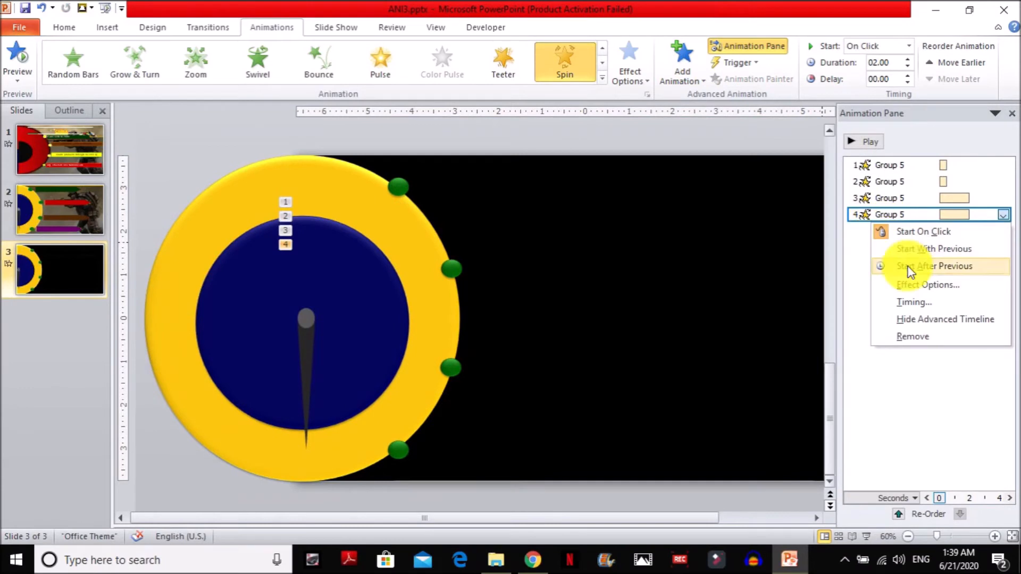
Set the needle's fourth Spin effect to a custom amount of 37° clockwise.
{"action": "left_click", "coordinate": [924, 286]}
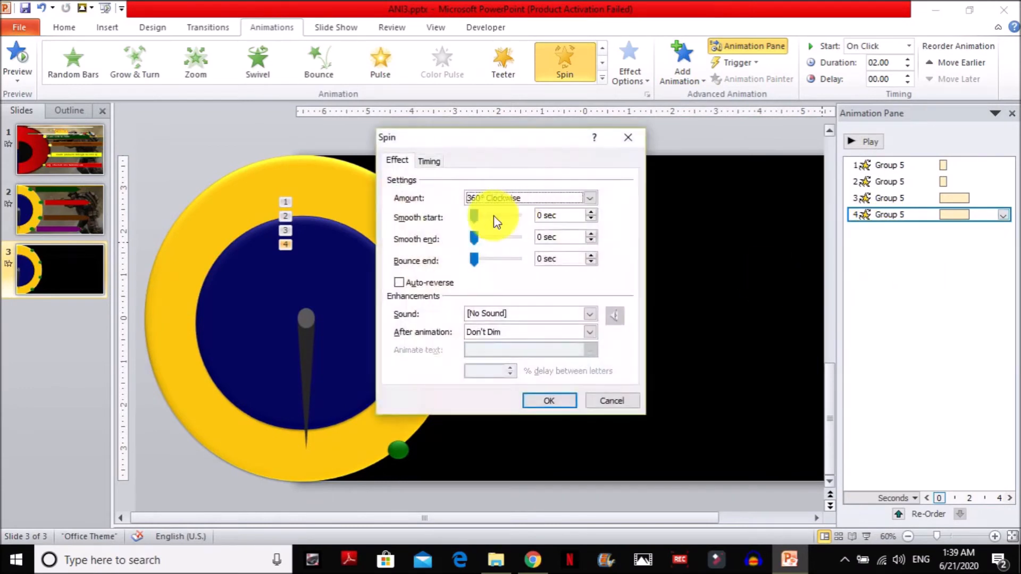
{"action": "left_click", "coordinate": [519, 200]}
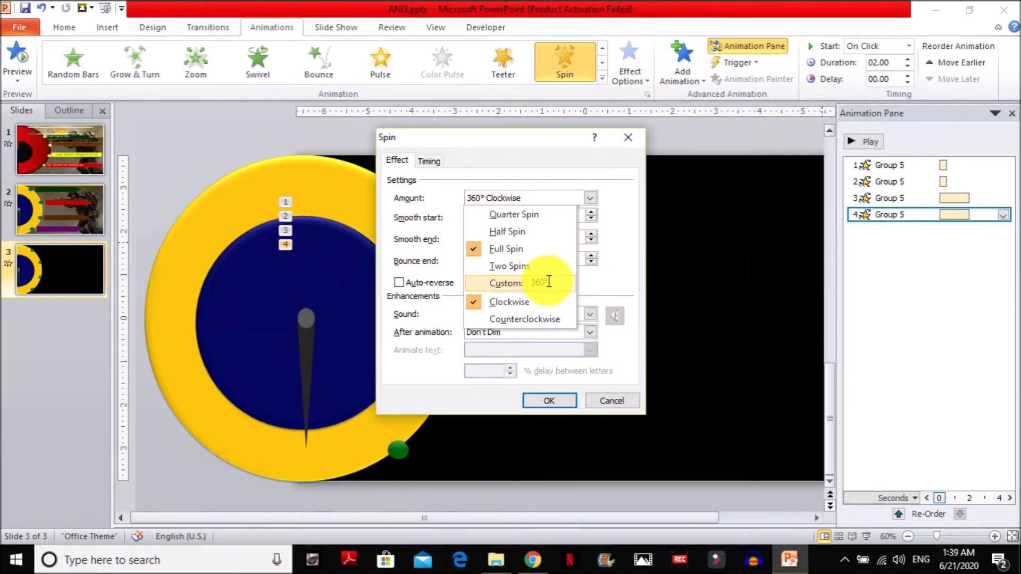
{"action": "left_click", "coordinate": [546, 282]}
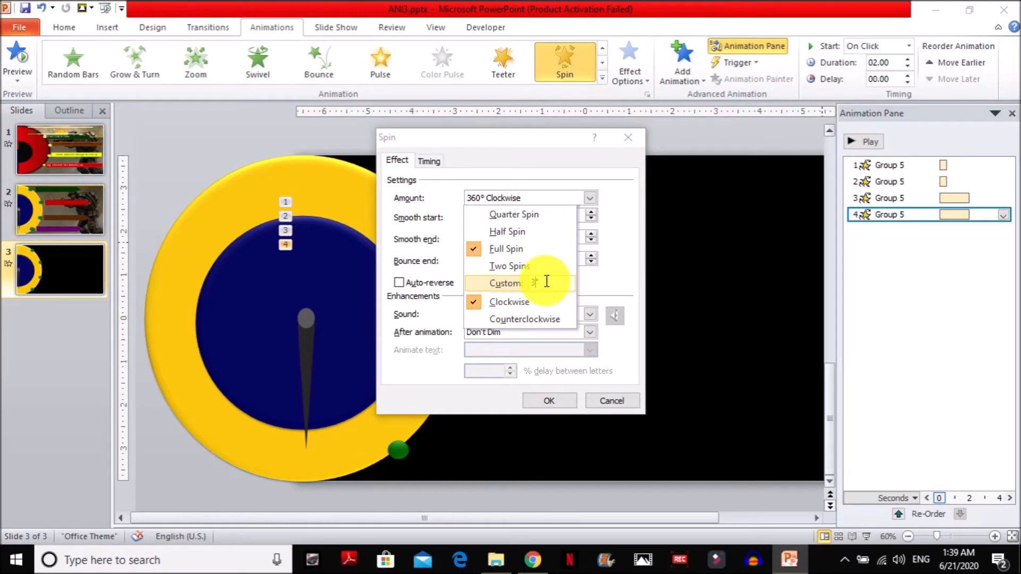
{"action": "type", "text": "37"}
{"action": "left_click", "coordinate": [556, 369]}
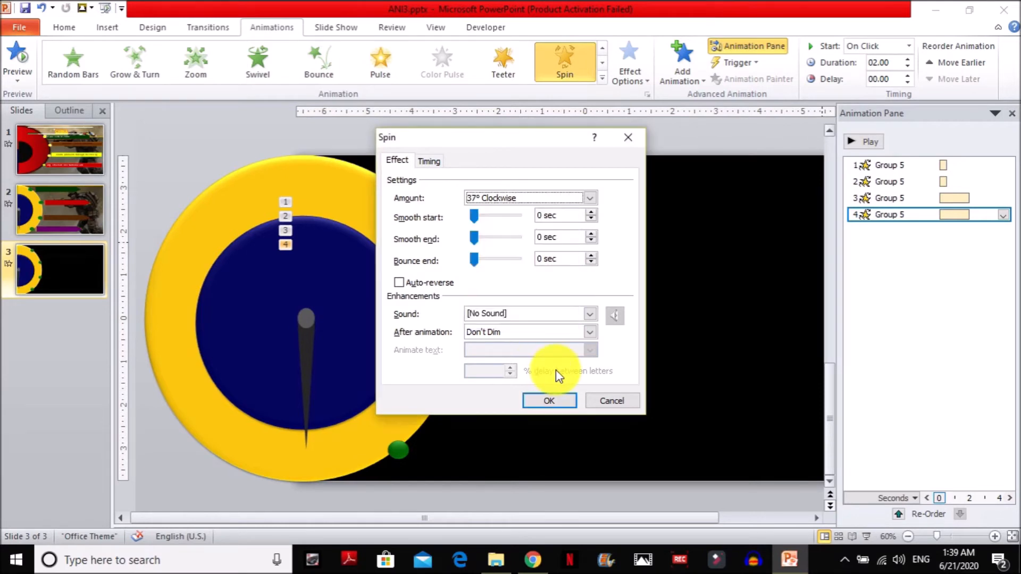
{"action": "key", "text": "Return"}
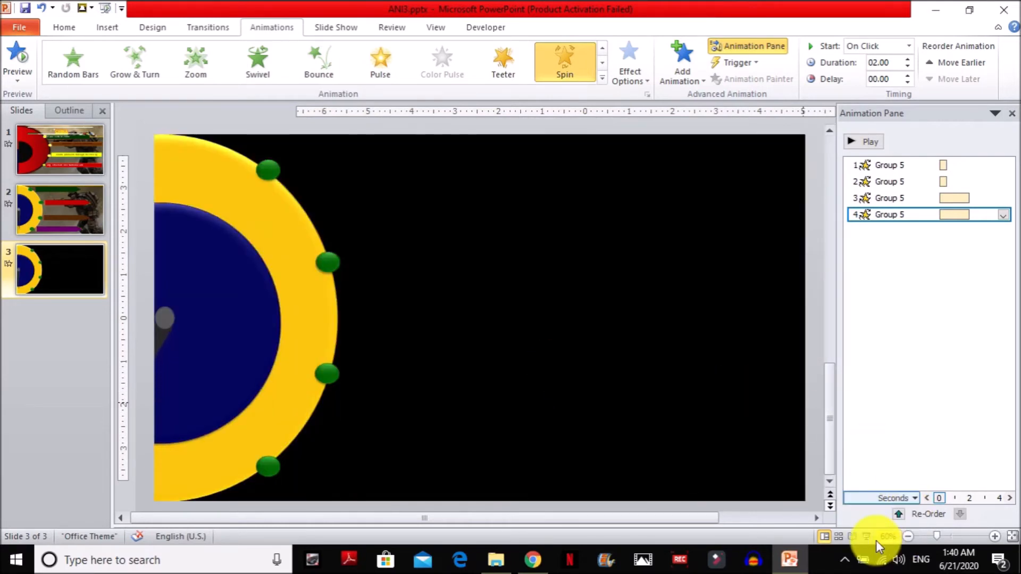
Play slide 3 as a slide show to check the needle's four spins against the green markers.
{"action": "left_click", "coordinate": [866, 536]}
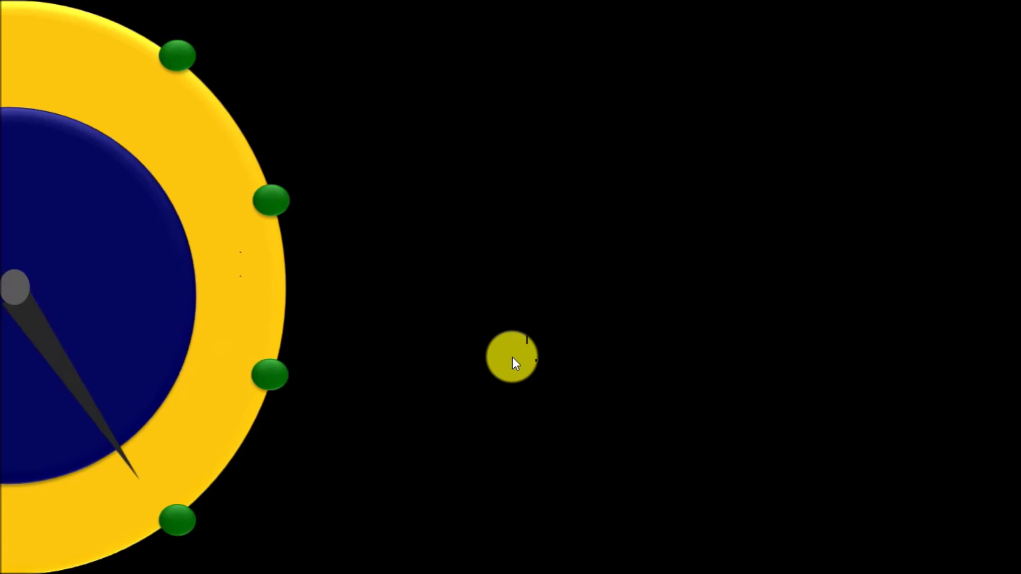
{"action": "key", "text": "Escape"}
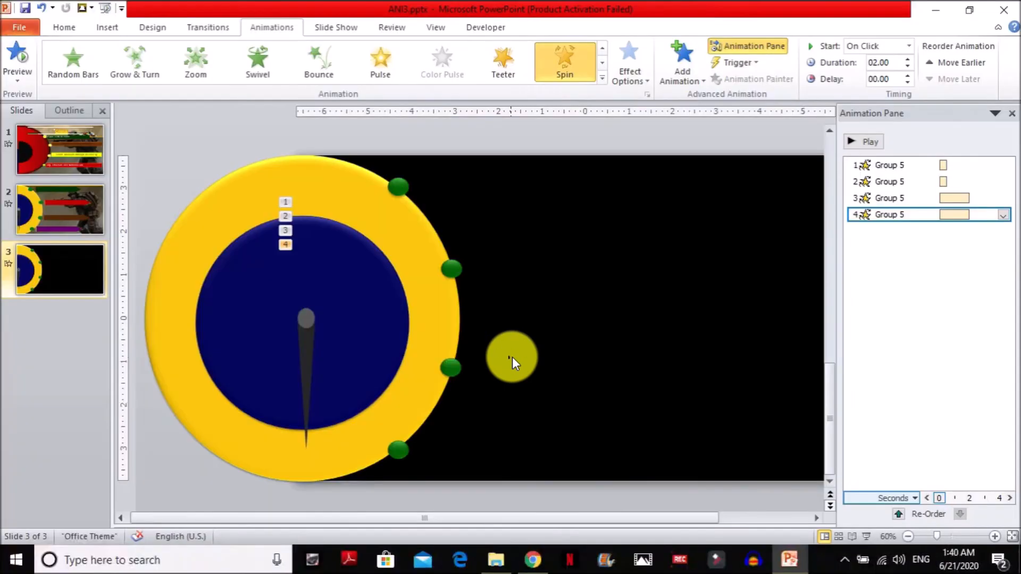
Set the duration of the needle's third Spin animation to 0.5 seconds (Very Fast).
{"action": "left_click", "coordinate": [902, 201]}
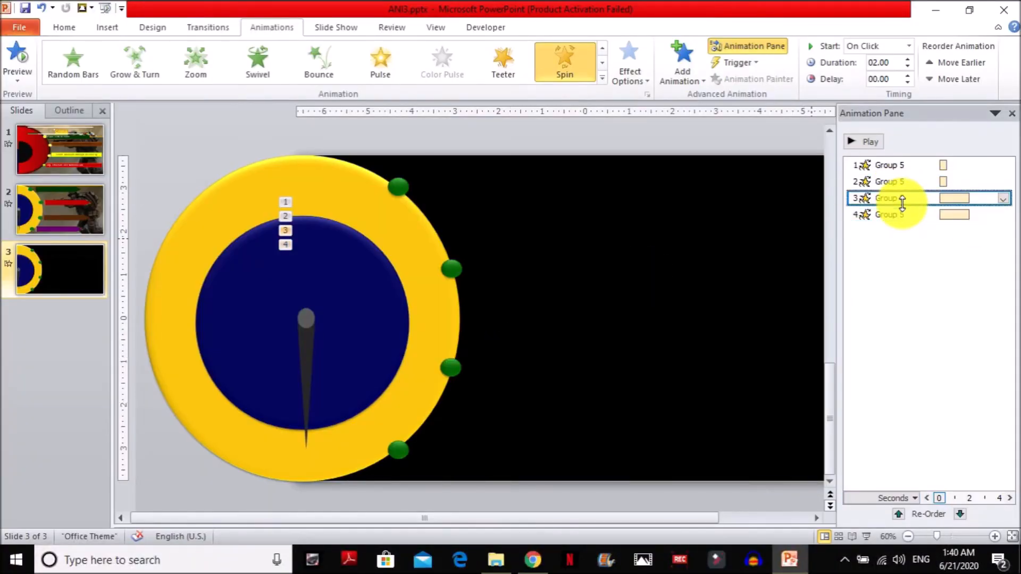
{"action": "right_click", "coordinate": [902, 202]}
{"action": "left_click", "coordinate": [927, 286]}
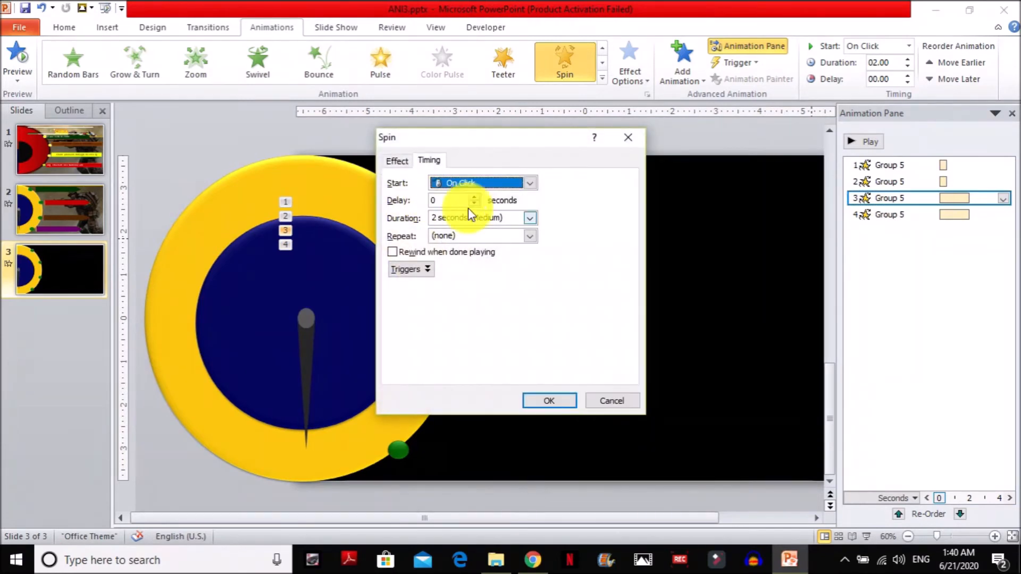
{"action": "left_click", "coordinate": [529, 217]}
{"action": "left_click", "coordinate": [505, 266]}
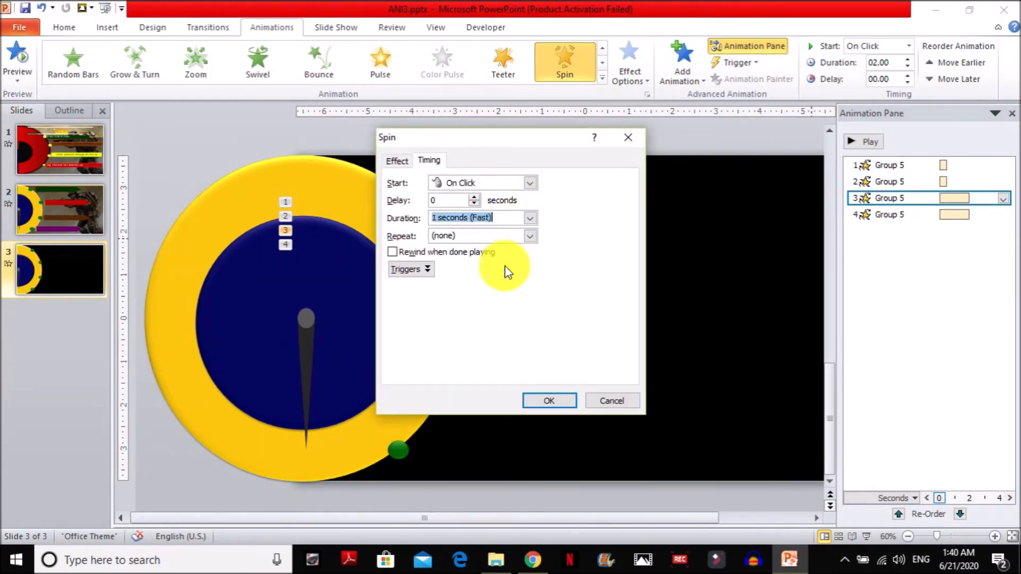
{"action": "left_click", "coordinate": [523, 217]}
{"action": "left_click", "coordinate": [494, 228]}
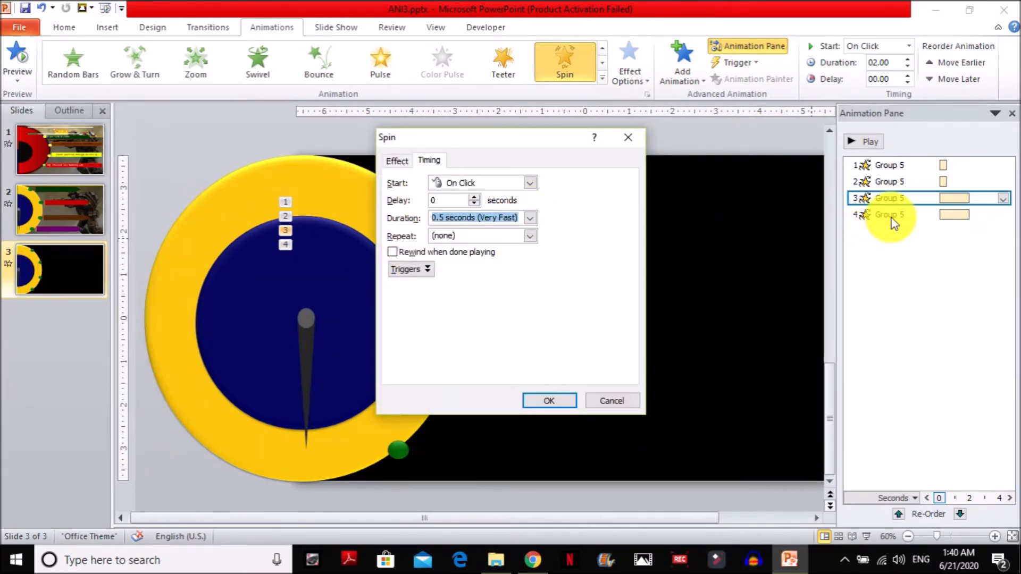
{"action": "left_click", "coordinate": [555, 401]}
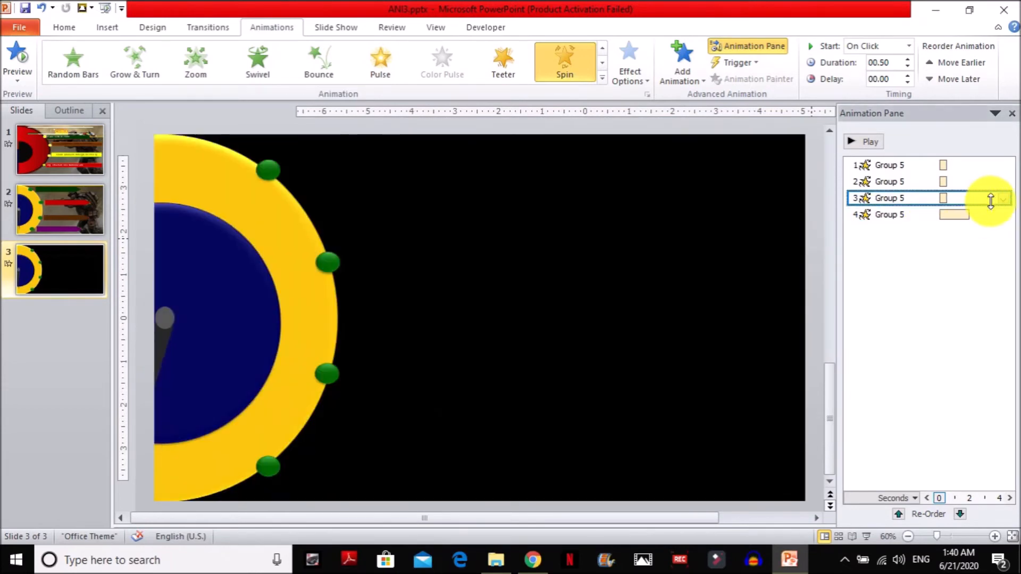
Set the duration of the needle's fourth Spin animation to 0.5 seconds (Very Fast).
{"action": "left_click", "coordinate": [903, 218]}
{"action": "right_click", "coordinate": [904, 216]}
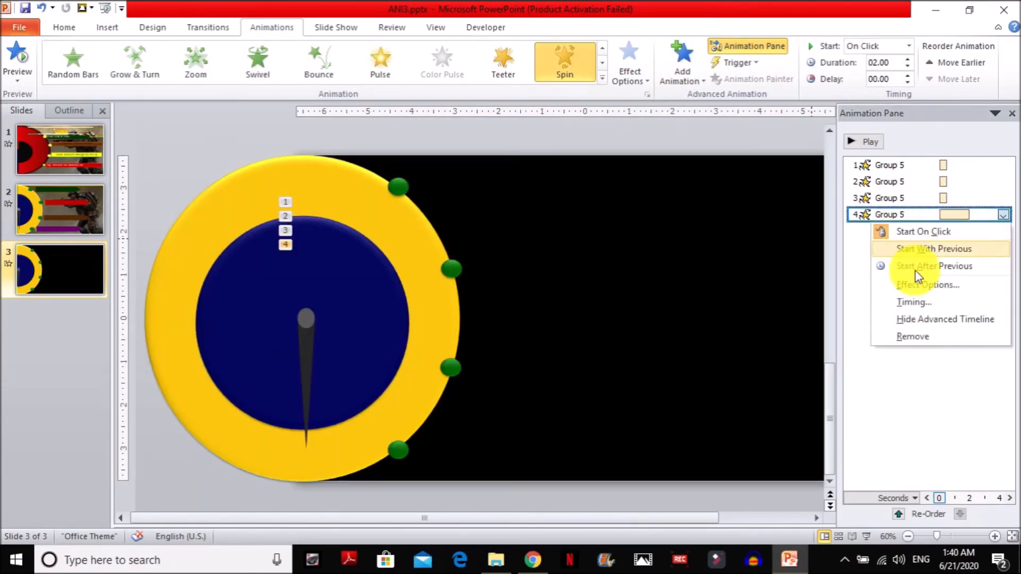
{"action": "left_click", "coordinate": [926, 302]}
{"action": "left_click", "coordinate": [530, 217]}
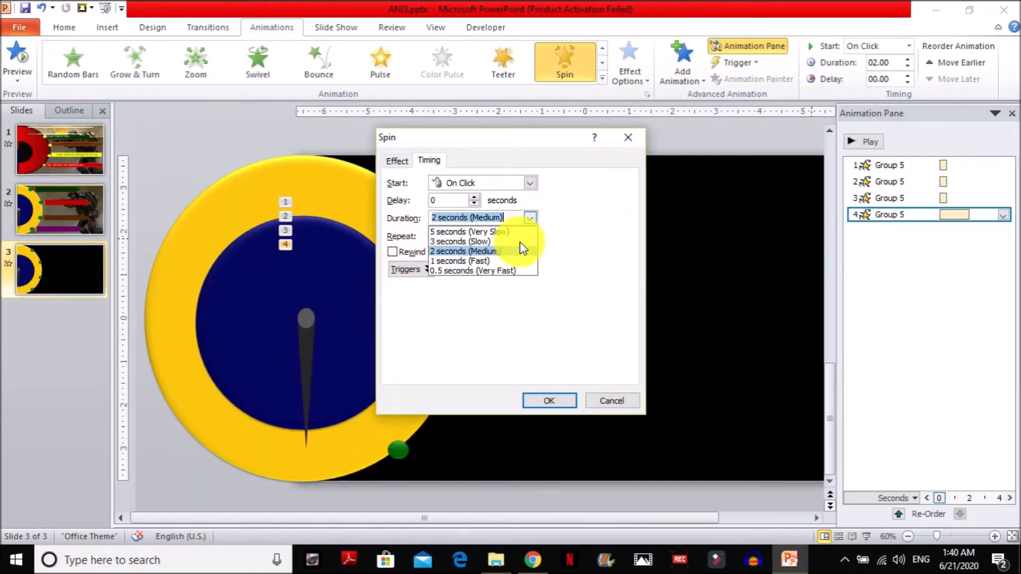
{"action": "left_click", "coordinate": [506, 270]}
{"action": "left_click", "coordinate": [554, 401]}
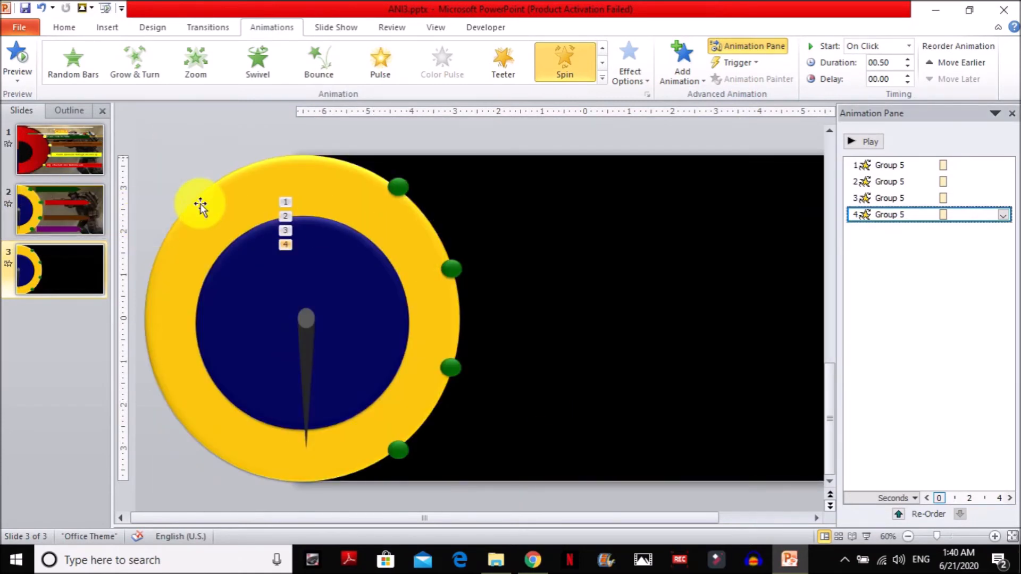
Draw a narrow flowchart off-page connector about 6.26 by 0.71 inches and rotate it to point right, beside the top green marker.
{"action": "left_click", "coordinate": [107, 28]}
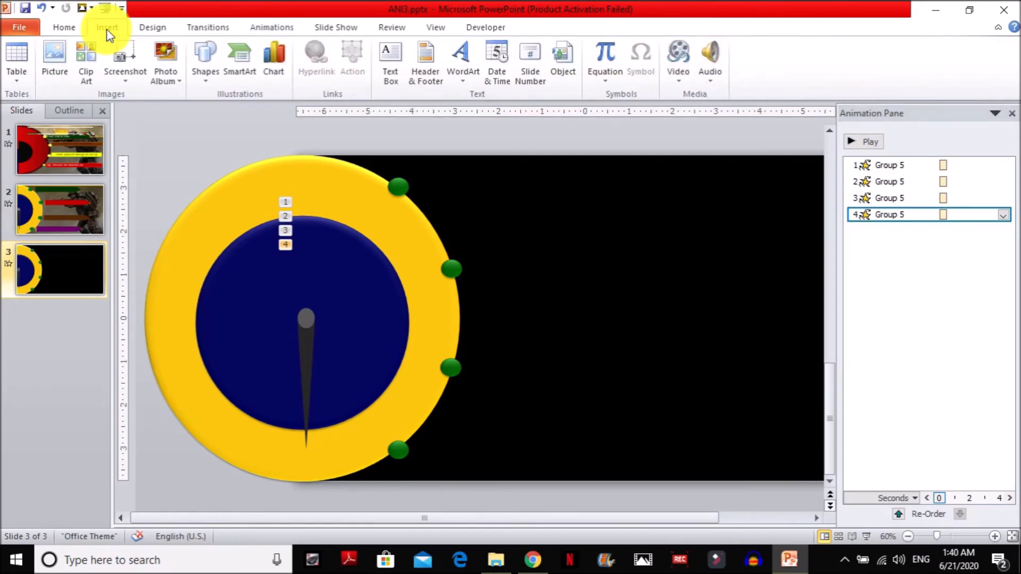
{"action": "left_click", "coordinate": [207, 63]}
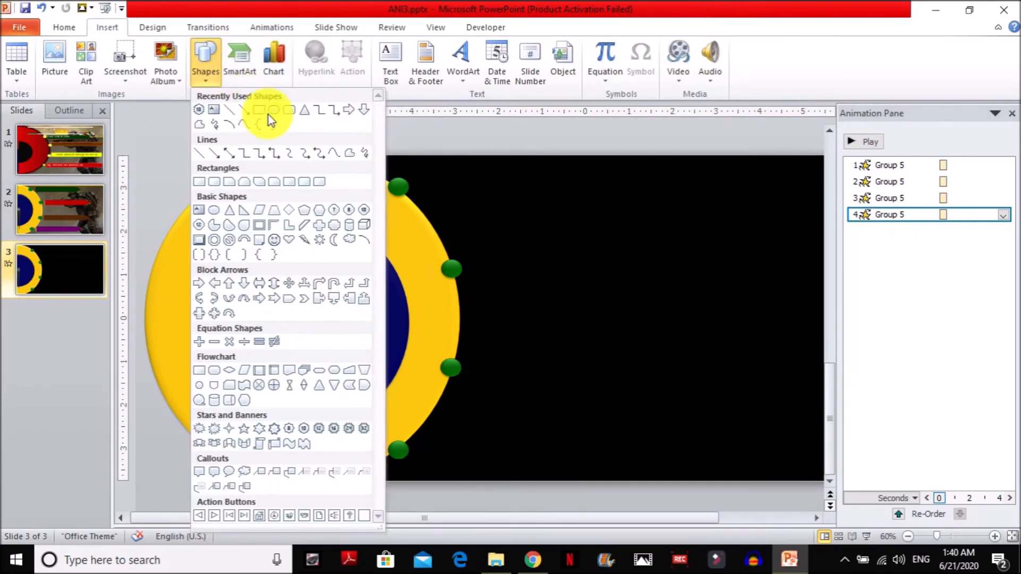
{"action": "left_click", "coordinate": [215, 391]}
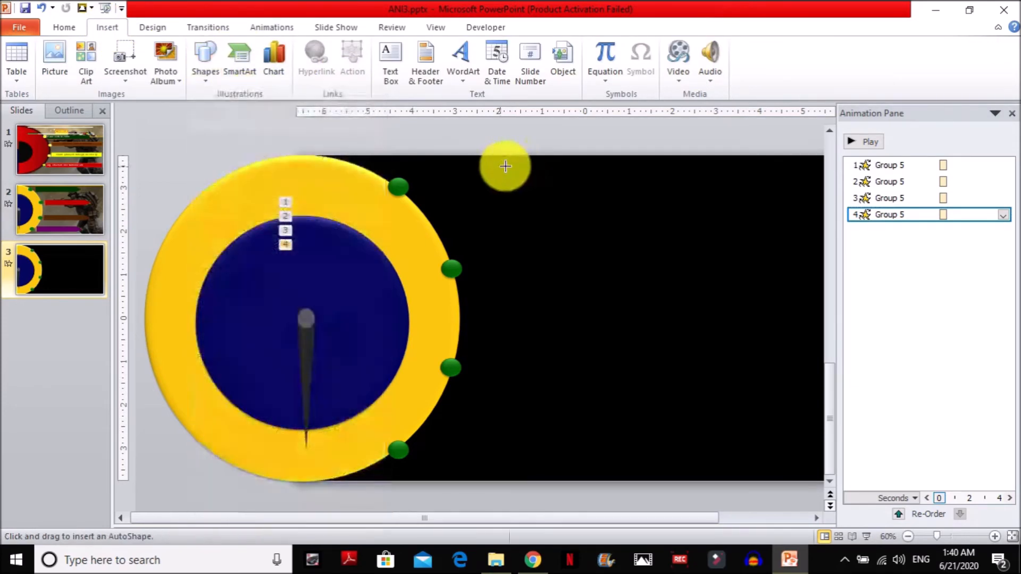
{"action": "mouse_move", "coordinate": [608, 198]}
{"action": "left_mouse_down"}
{"action": "mouse_move", "coordinate": [688, 201]}
{"action": "mouse_move", "coordinate": [604, 310]}
{"action": "mouse_move", "coordinate": [553, 415]}
{"action": "mouse_move", "coordinate": [496, 451]}
{"action": "left_mouse_up"}
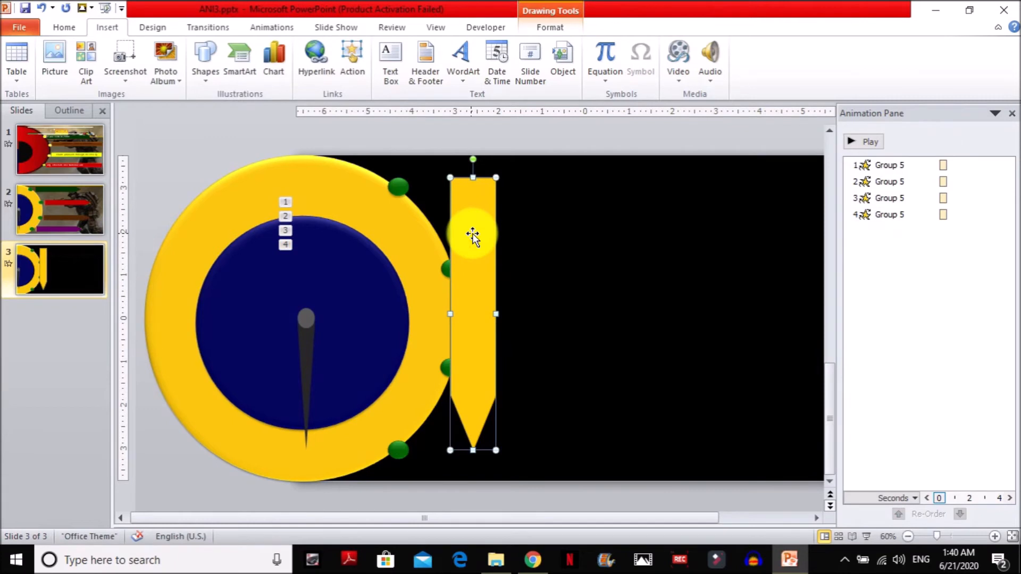
{"action": "left_click_drag", "start_coordinate": [495, 314], "coordinate": [482, 314]}
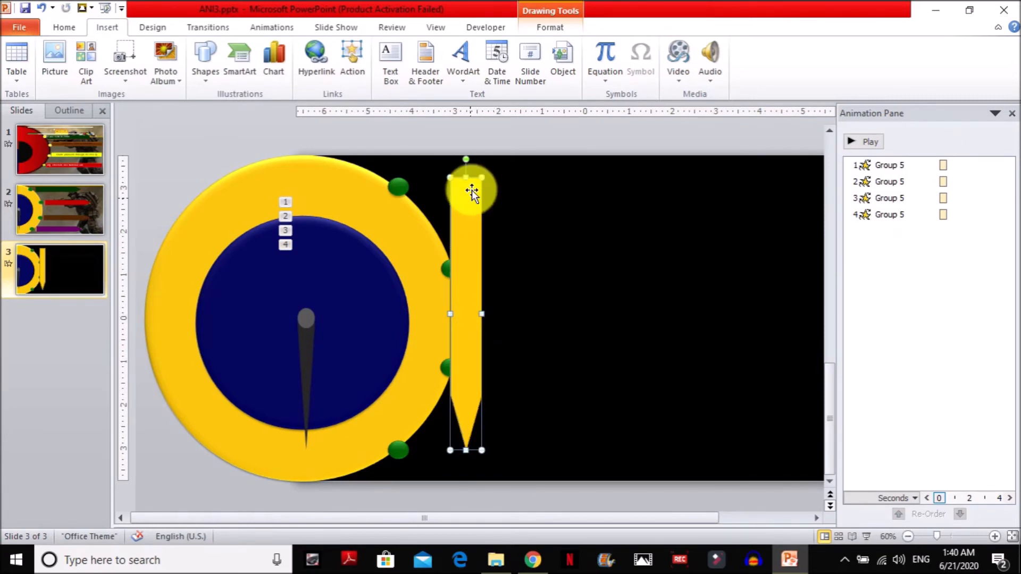
{"action": "left_click_drag", "start_coordinate": [466, 159], "coordinate": [497, 179]}
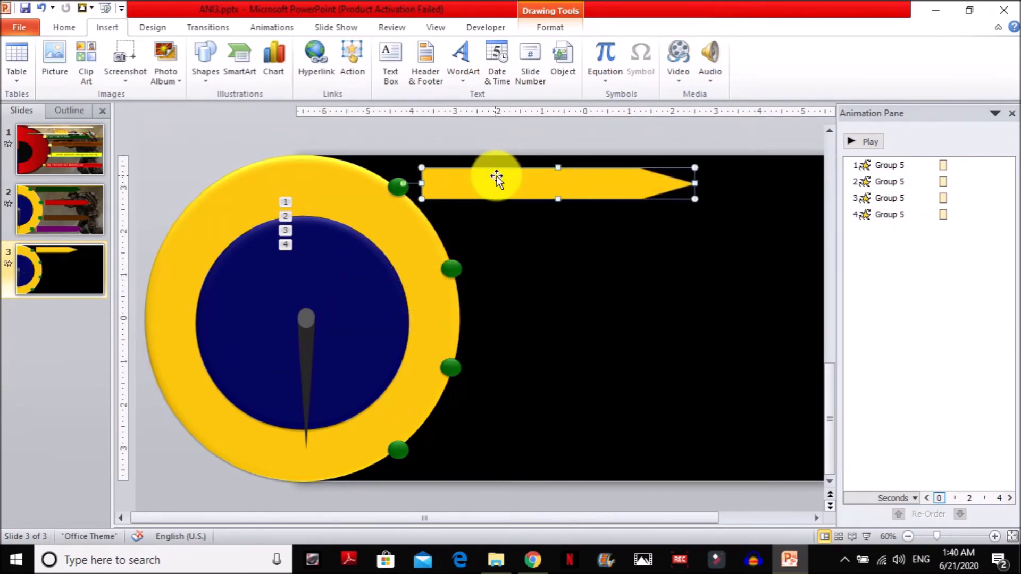
Edit the points of the yellow arrow shape to pull its tip inward, shortening the shape to about 5.8 inches.
{"action": "double_click", "coordinate": [496, 177]}
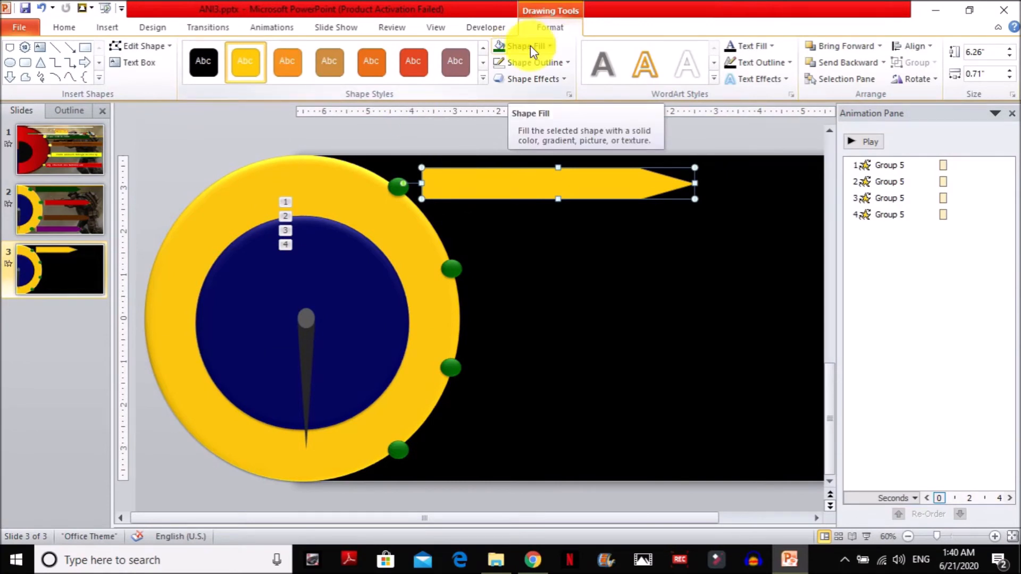
{"action": "right_click", "coordinate": [654, 185]}
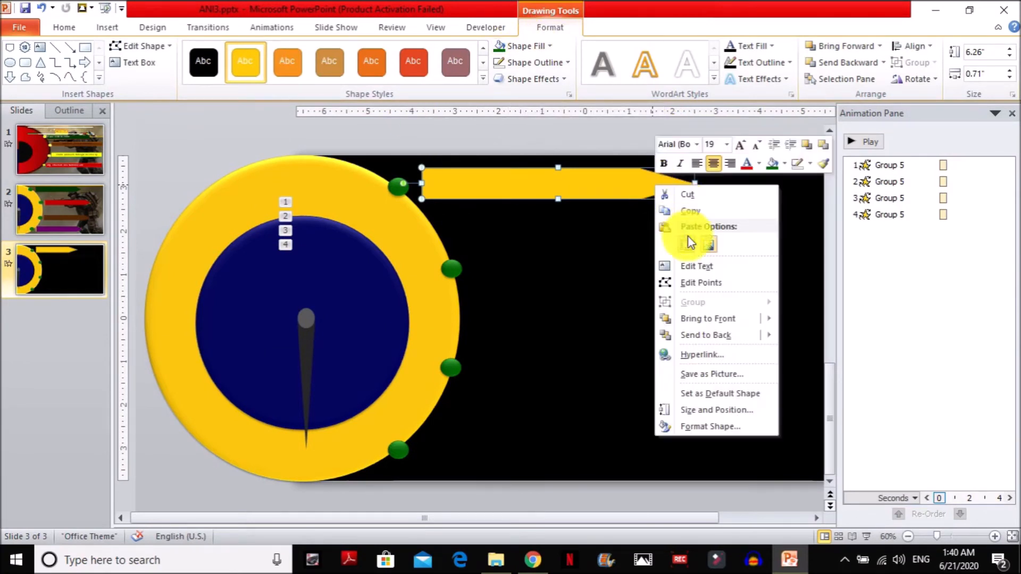
{"action": "left_click", "coordinate": [697, 282]}
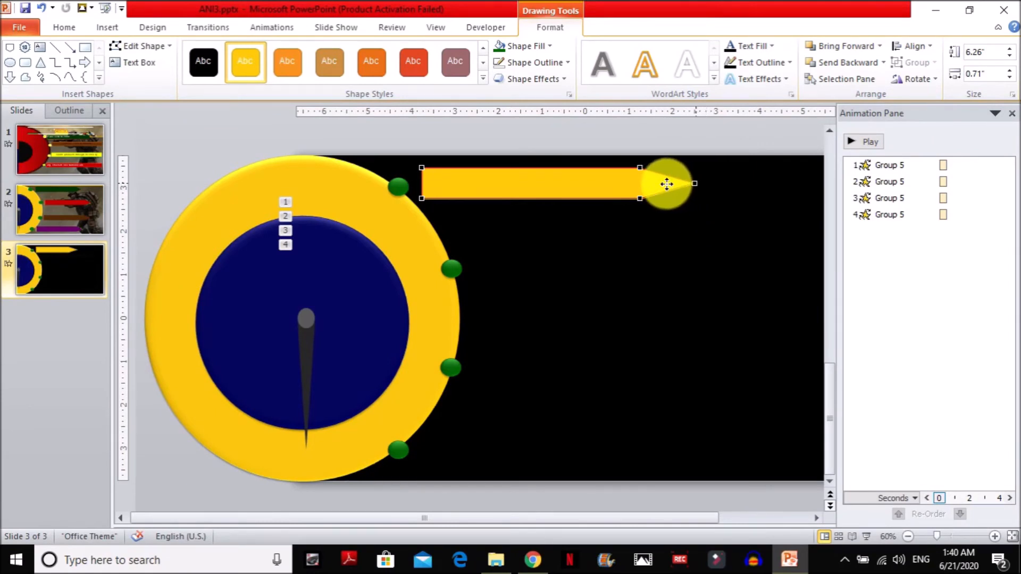
{"action": "left_click_drag", "start_coordinate": [692, 184], "coordinate": [674, 184]}
{"action": "left_click", "coordinate": [697, 199]}
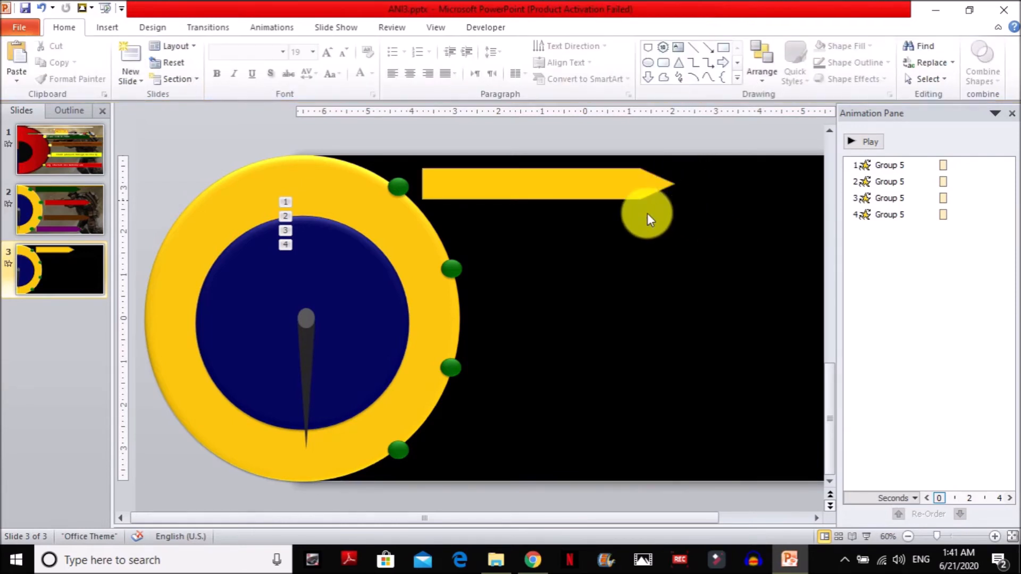
Fill the arrow shape with the recent Dark Green color and remove its outline.
{"action": "left_click", "coordinate": [556, 187]}
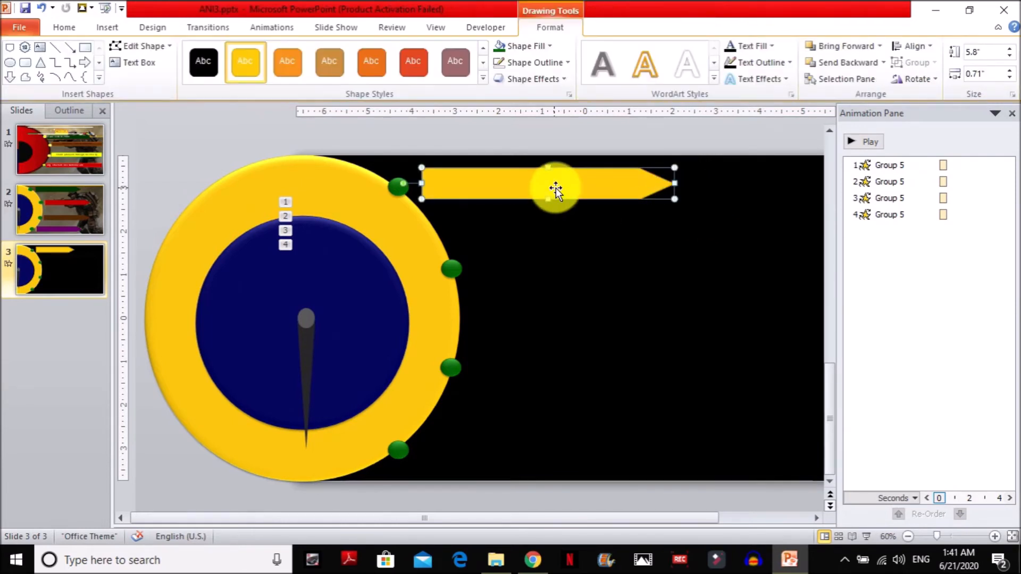
{"action": "left_click", "coordinate": [519, 49]}
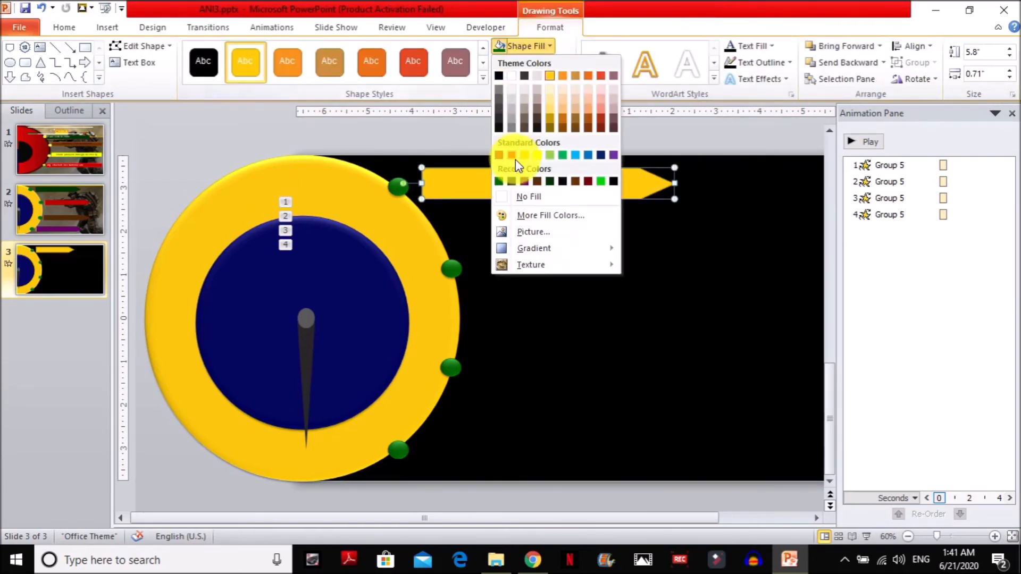
{"action": "left_click", "coordinate": [499, 181]}
{"action": "left_click", "coordinate": [534, 61]}
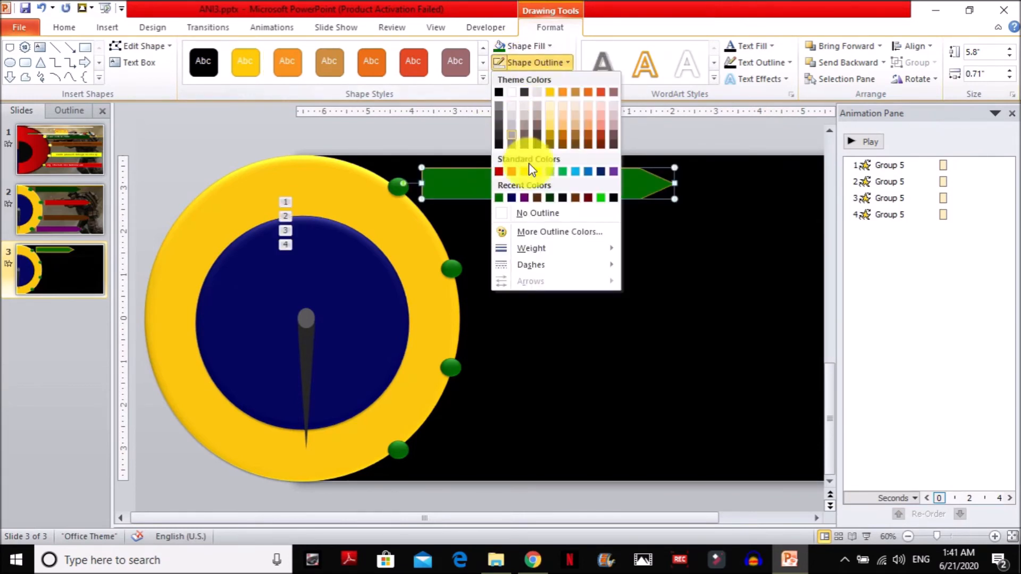
{"action": "left_click", "coordinate": [538, 214]}
Apply the second preset shape effect to the green arrow for a beveled look.
{"action": "left_click", "coordinate": [545, 80]}
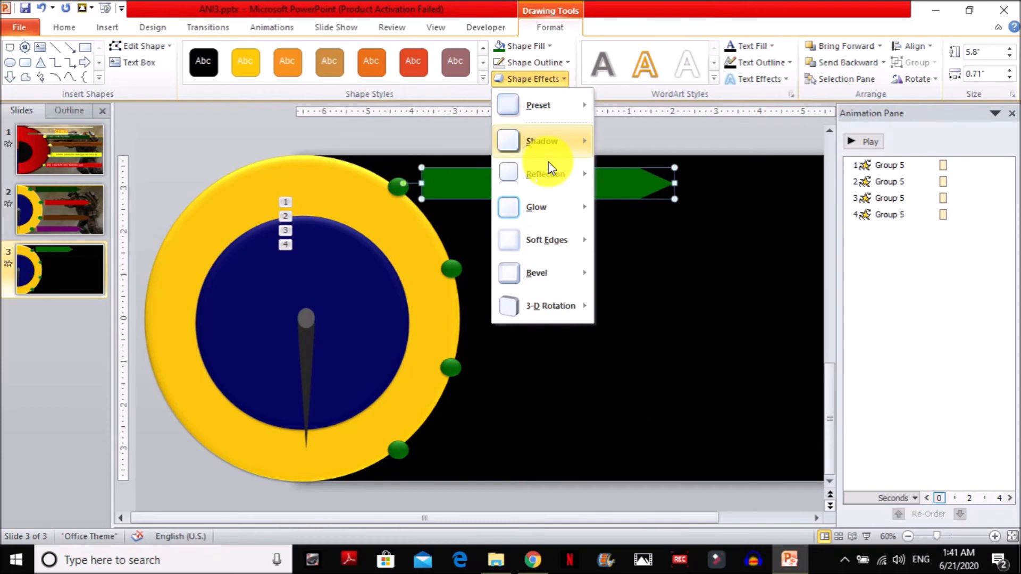
{"action": "mouse_move", "coordinate": [555, 240]}
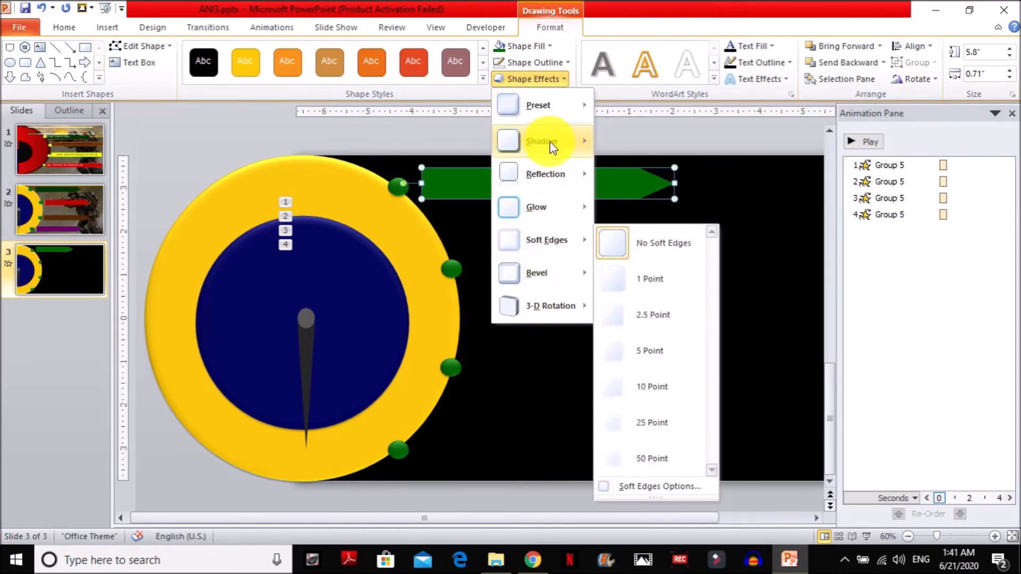
{"action": "mouse_move", "coordinate": [545, 141]}
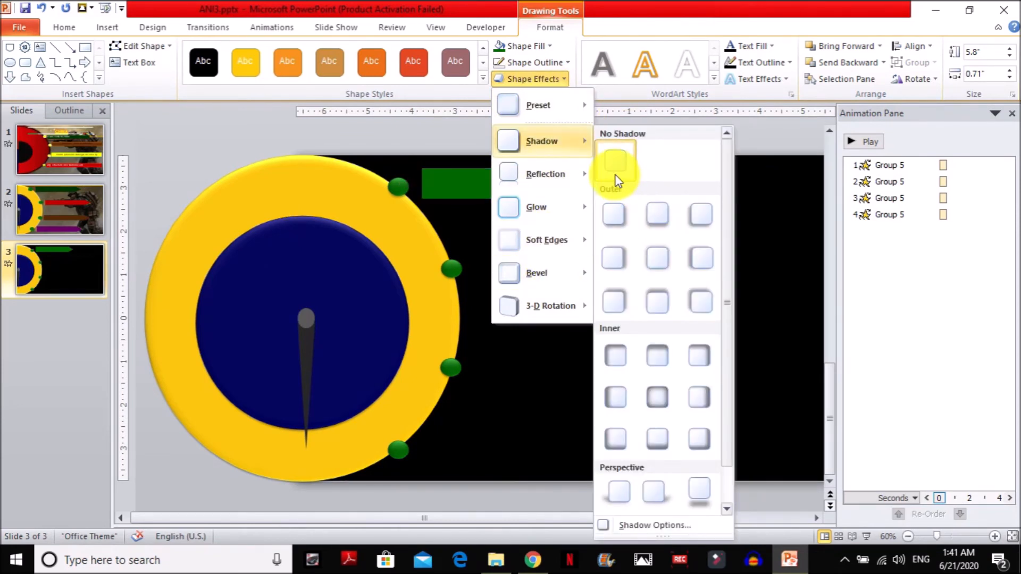
{"action": "mouse_move", "coordinate": [564, 105]}
{"action": "left_click", "coordinate": [658, 188]}
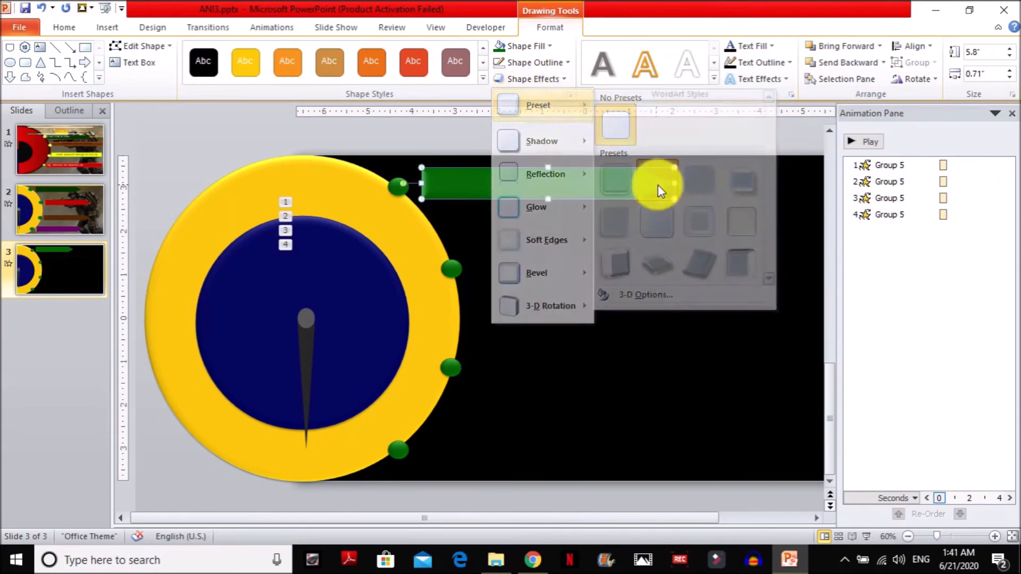
Add the largest red glow variation around the green arrow.
{"action": "left_click", "coordinate": [544, 78]}
{"action": "mouse_move", "coordinate": [559, 209]}
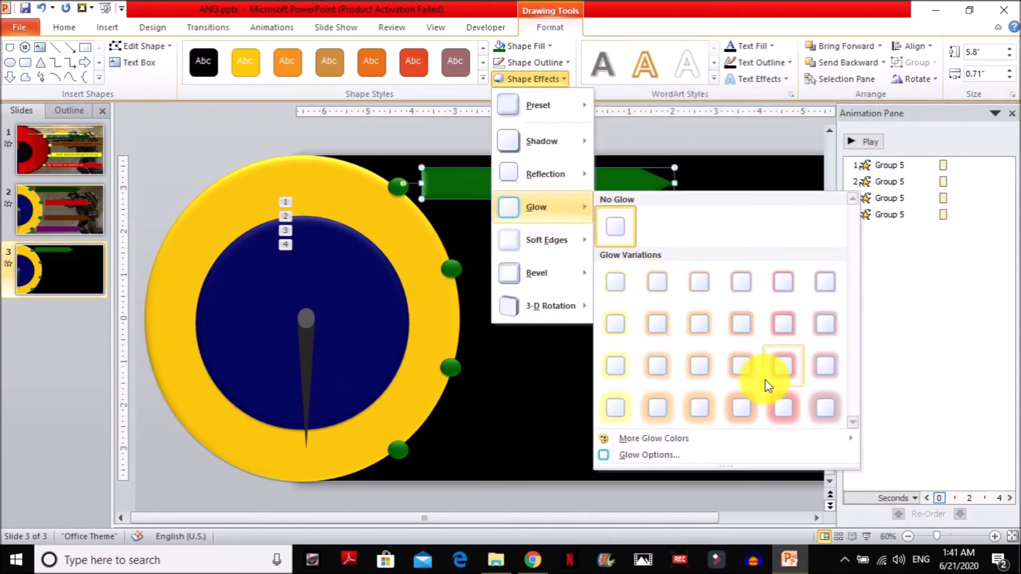
{"action": "left_click", "coordinate": [778, 410]}
{"action": "left_click", "coordinate": [560, 283]}
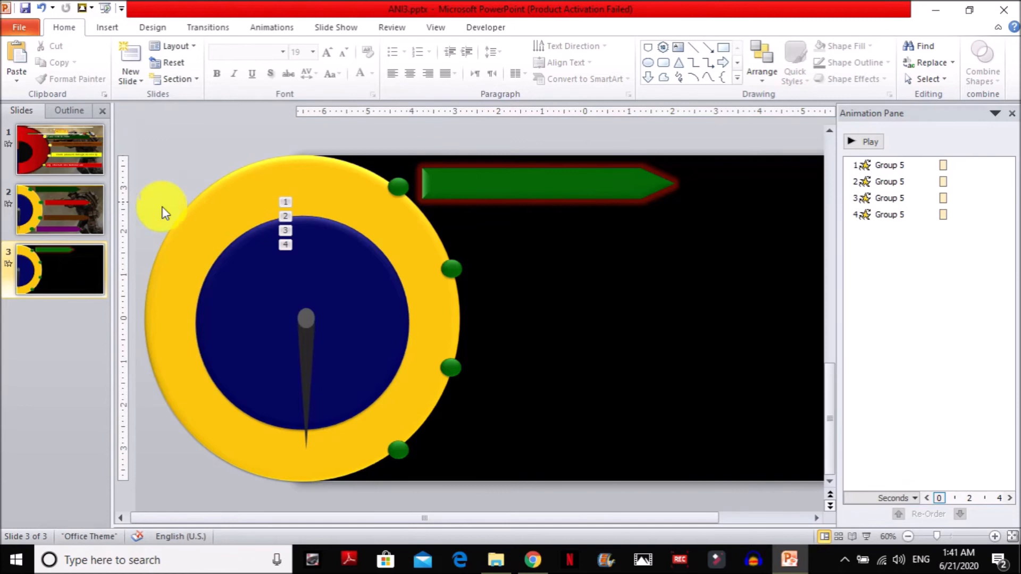
Duplicate the green arrow beside each of the other three markers and fill the second arrow with dark blue.
{"action": "mouse_move", "coordinate": [544, 182]}
{"action": "left_mouse_down"}
{"action": "mouse_move", "coordinate": [598, 259]}
{"action": "mouse_move", "coordinate": [597, 365]}
{"action": "mouse_move", "coordinate": [583, 426]}
{"action": "mouse_move", "coordinate": [564, 449]}
{"action": "left_mouse_up"}
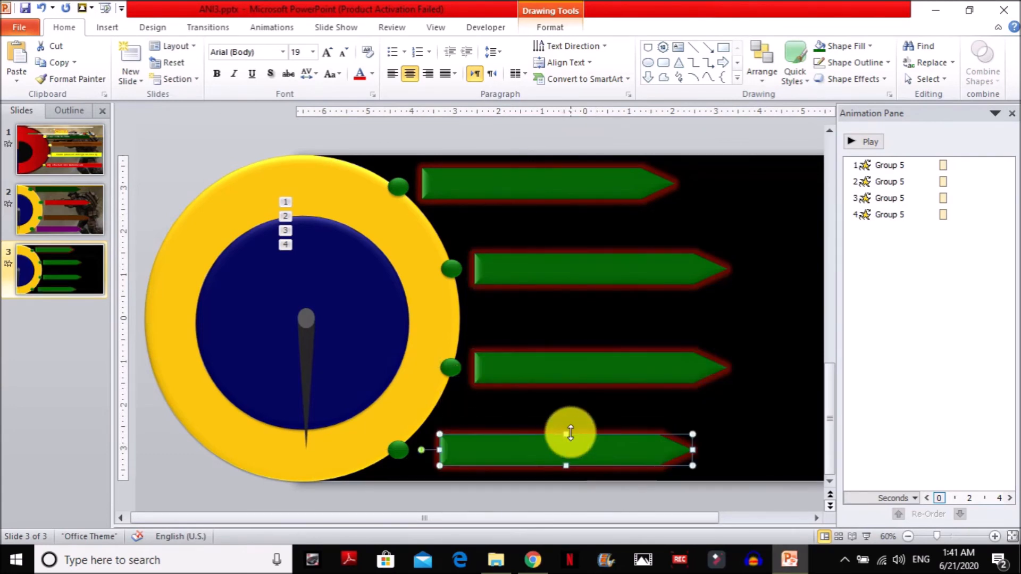
{"action": "left_click", "coordinate": [610, 266]}
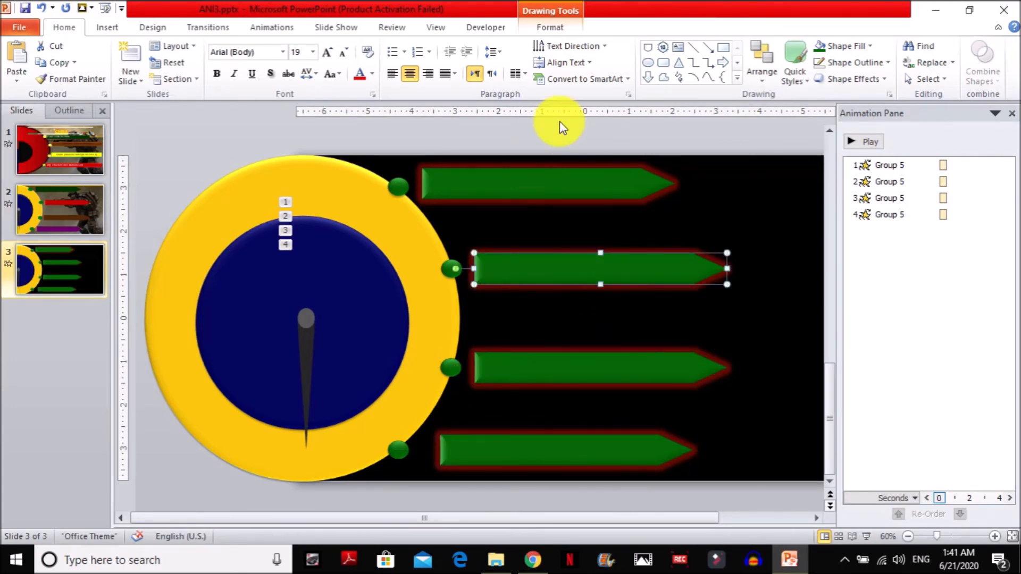
{"action": "left_click", "coordinate": [846, 46]}
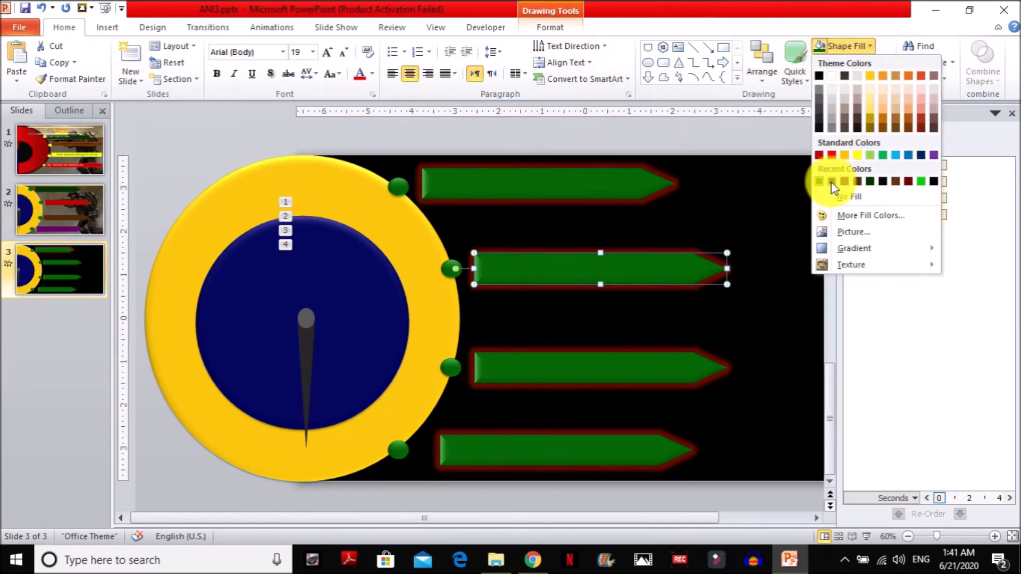
{"action": "left_click", "coordinate": [832, 182]}
Fill the third arrow with dark brown and the bottom arrow with the darkest gold theme shade.
{"action": "left_click", "coordinate": [600, 371]}
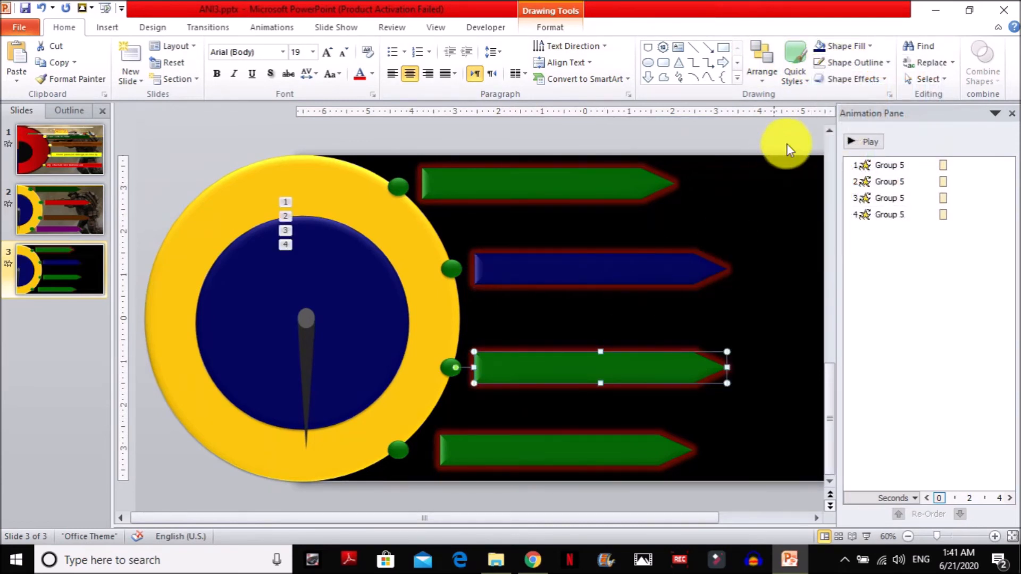
{"action": "left_click", "coordinate": [844, 46]}
{"action": "left_click", "coordinate": [835, 177]}
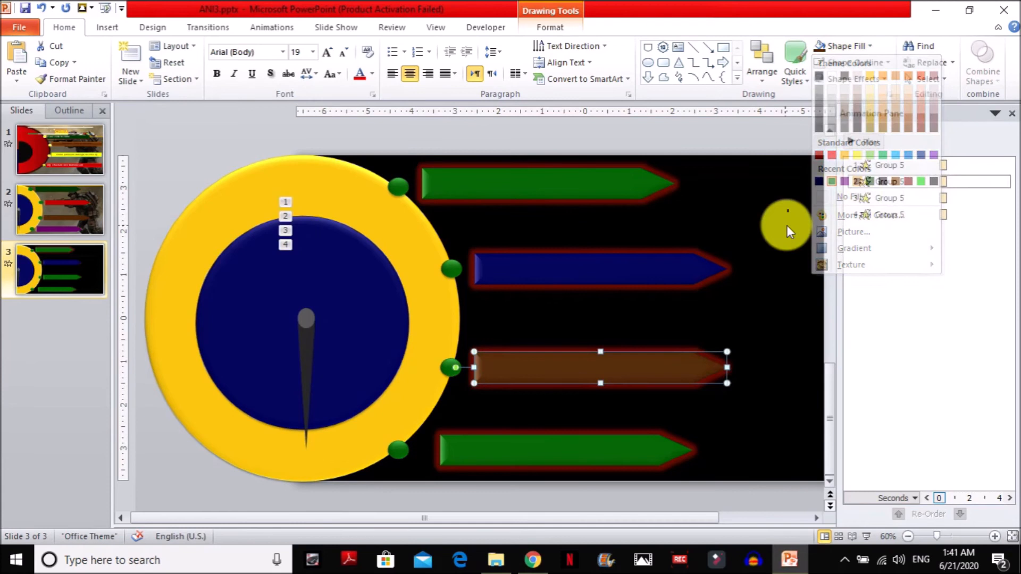
{"action": "left_click", "coordinate": [600, 448]}
{"action": "left_click", "coordinate": [846, 45]}
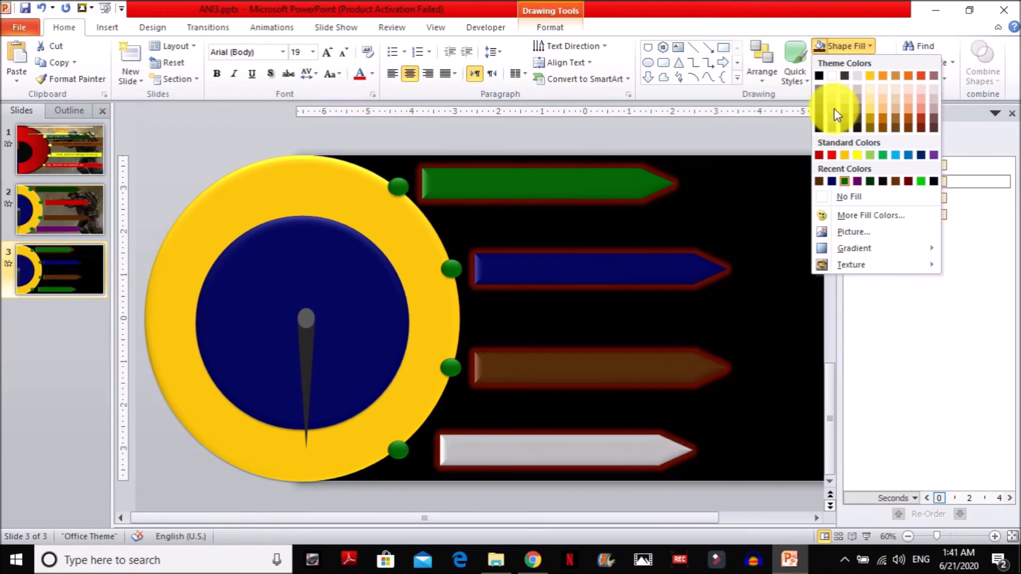
{"action": "left_click", "coordinate": [872, 128]}
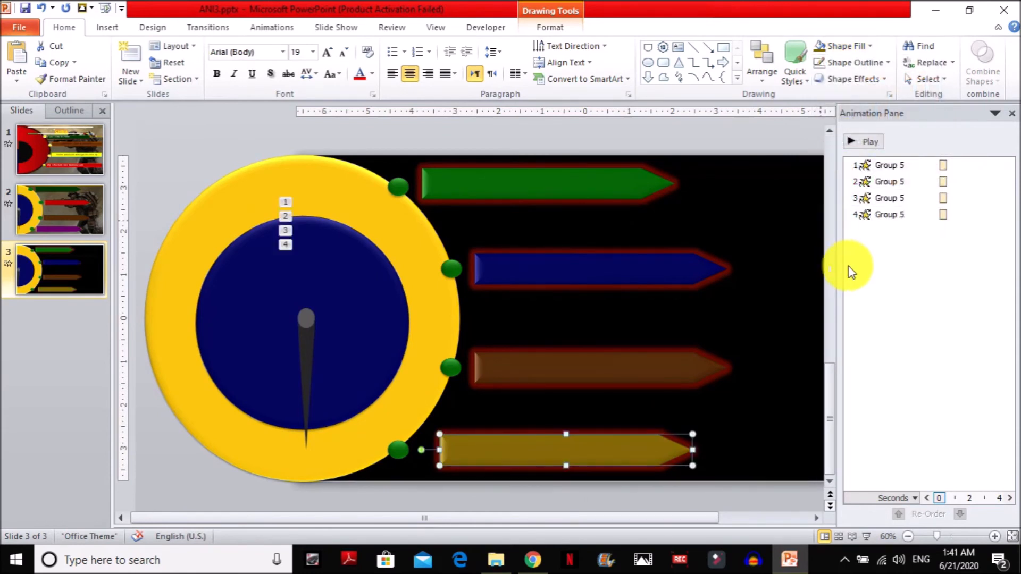
{"action": "left_click", "coordinate": [748, 137]}
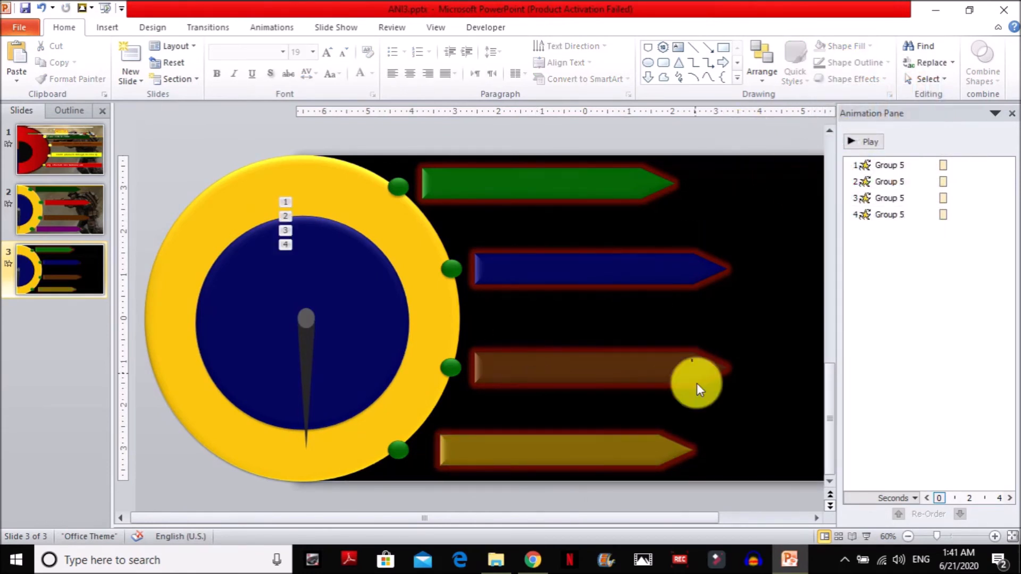
Give the green arrow a Wipe entrance From Left and place it right after the needle's first spin in the animation order.
{"action": "left_click", "coordinate": [515, 190]}
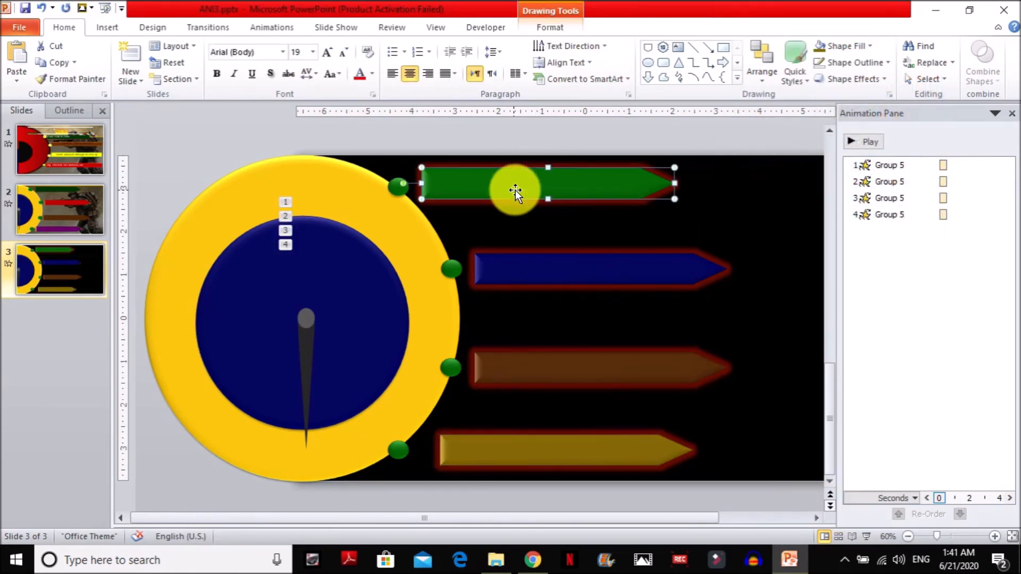
{"action": "left_click", "coordinate": [266, 27]}
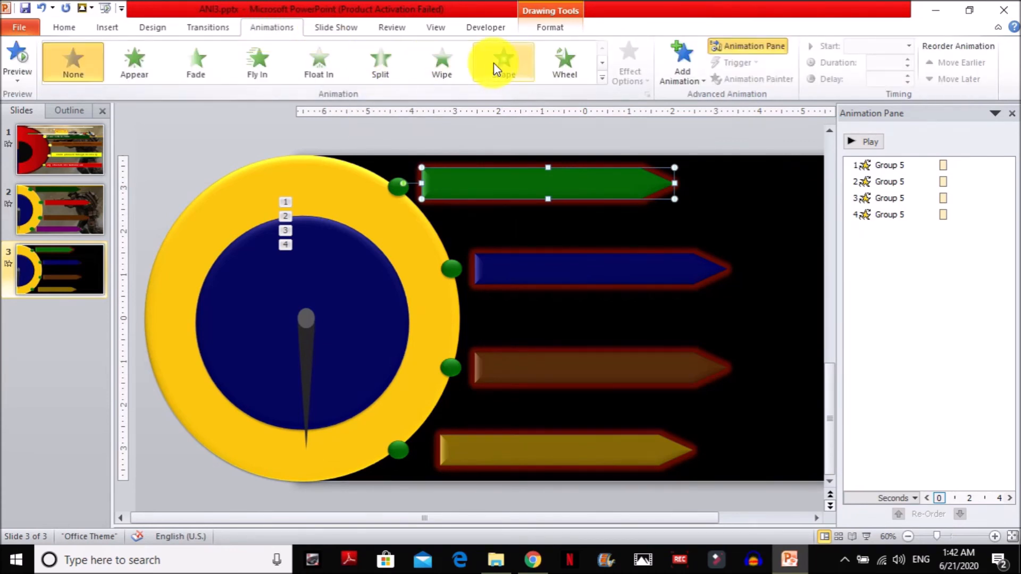
{"action": "left_click", "coordinate": [441, 66]}
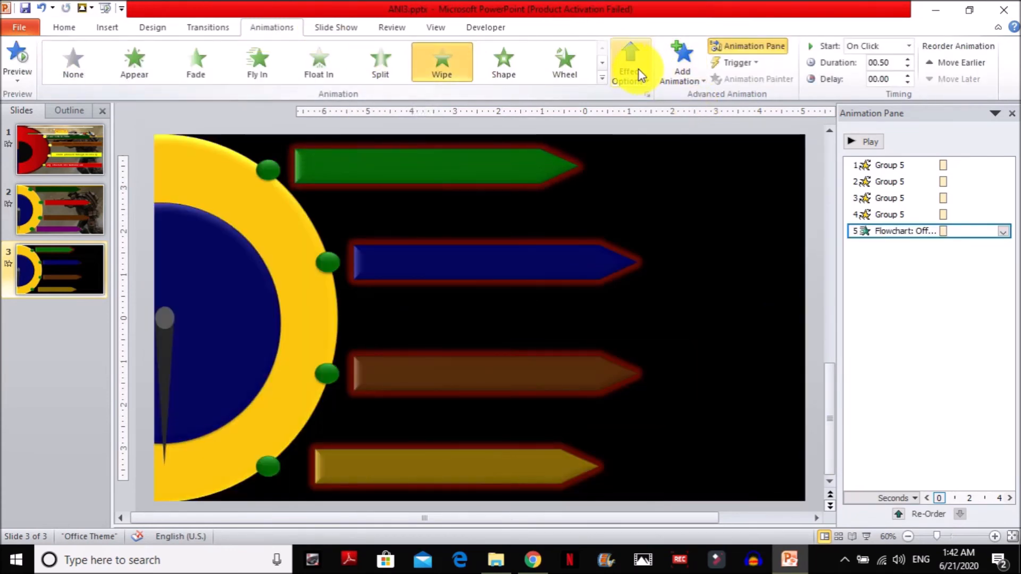
{"action": "left_click", "coordinate": [638, 69]}
{"action": "left_click", "coordinate": [656, 161]}
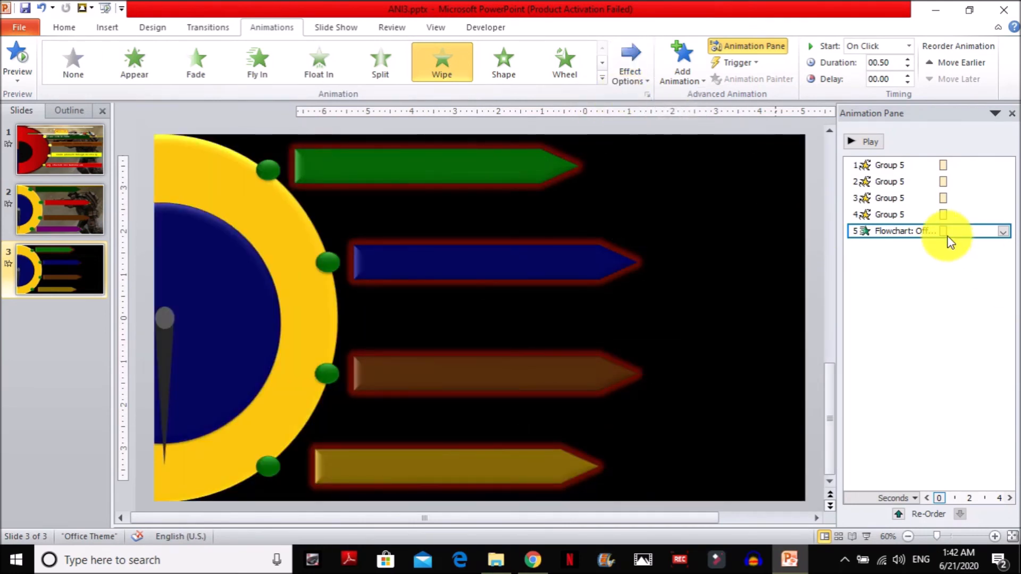
{"action": "left_click_drag", "start_coordinate": [901, 224], "coordinate": [901, 174]}
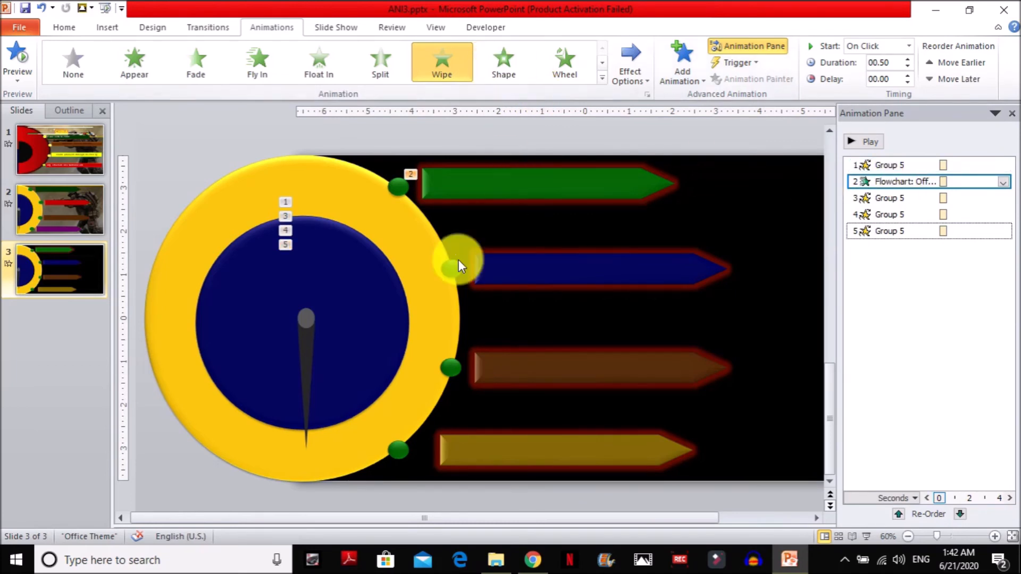
Animate the dark blue arrow with a From Left Wipe entrance, ordered directly after the needle's second spin.
{"action": "left_click", "coordinate": [506, 268]}
{"action": "left_click", "coordinate": [441, 61]}
{"action": "left_click", "coordinate": [629, 75]}
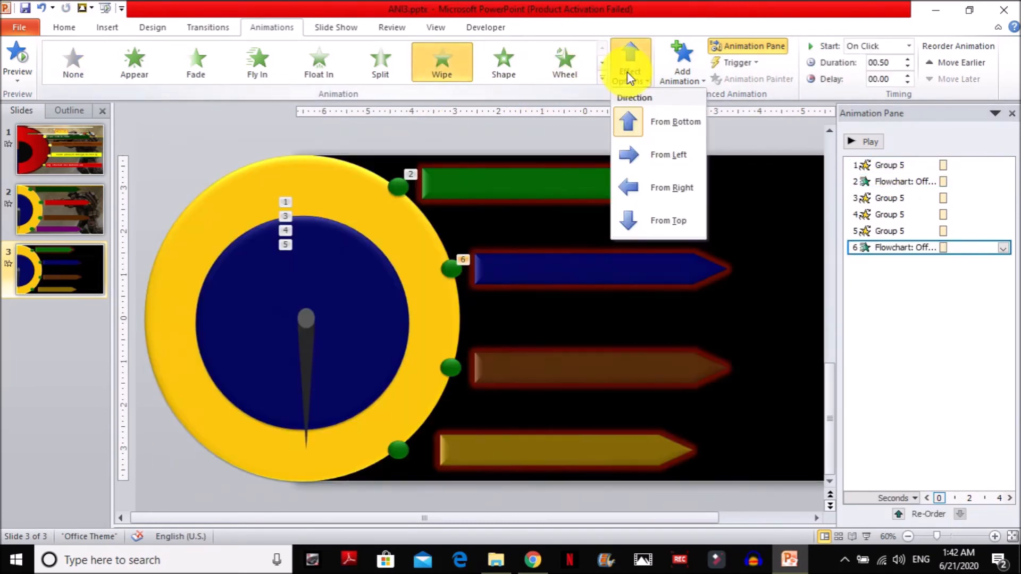
{"action": "left_click", "coordinate": [662, 155]}
{"action": "left_click_drag", "start_coordinate": [910, 246], "coordinate": [910, 206]}
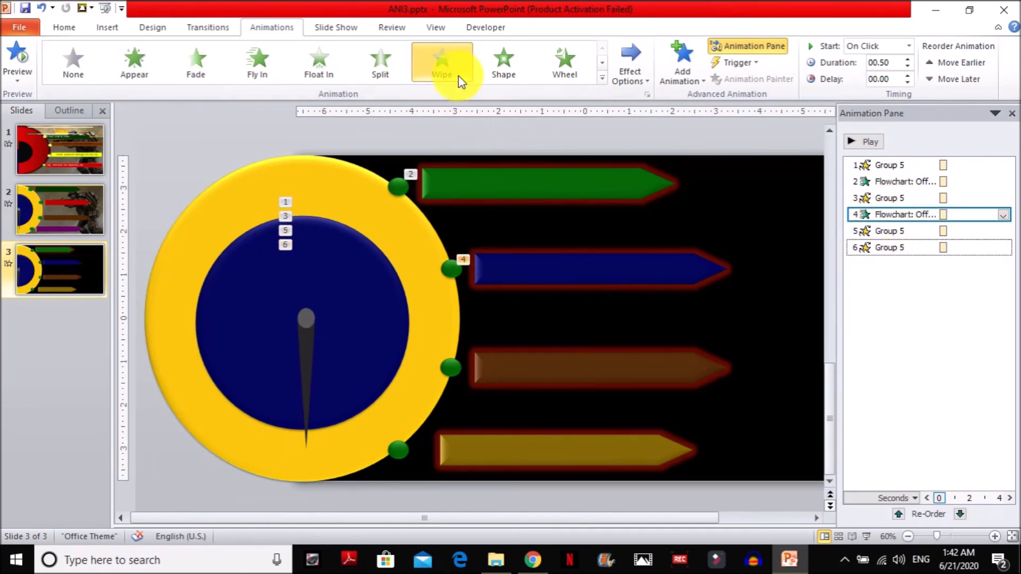
Apply a Wipe entrance From Left to the brown arrow and move it directly after the needle's third spin.
{"action": "left_click", "coordinate": [553, 371]}
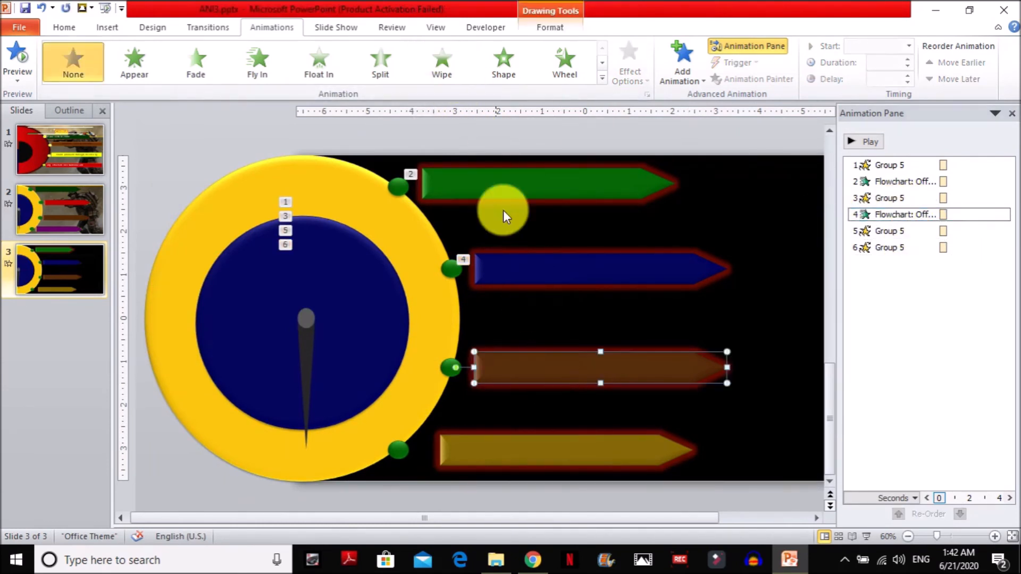
{"action": "left_click", "coordinate": [446, 61]}
{"action": "left_click", "coordinate": [633, 66]}
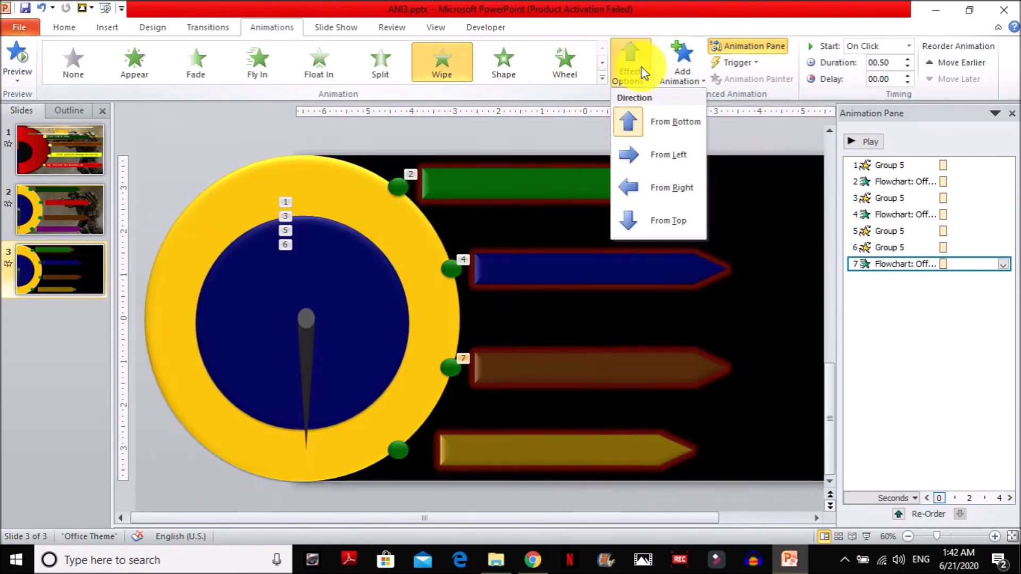
{"action": "left_click", "coordinate": [668, 156]}
{"action": "left_click_drag", "start_coordinate": [898, 259], "coordinate": [899, 238]}
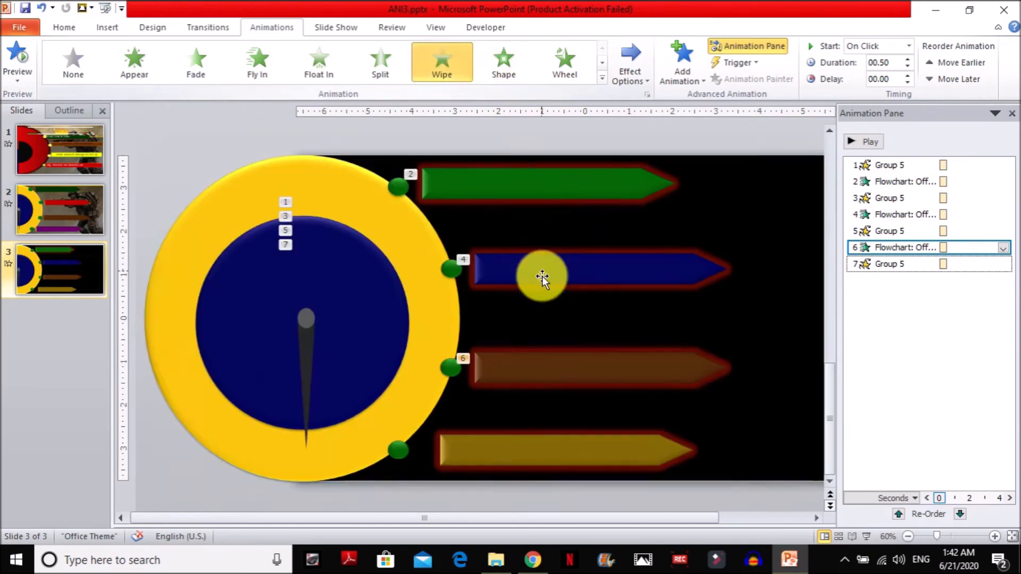
Add a Wipe entrance From Left to the gold arrow as the last animation, following the needle's fourth spin.
{"action": "left_click", "coordinate": [532, 458]}
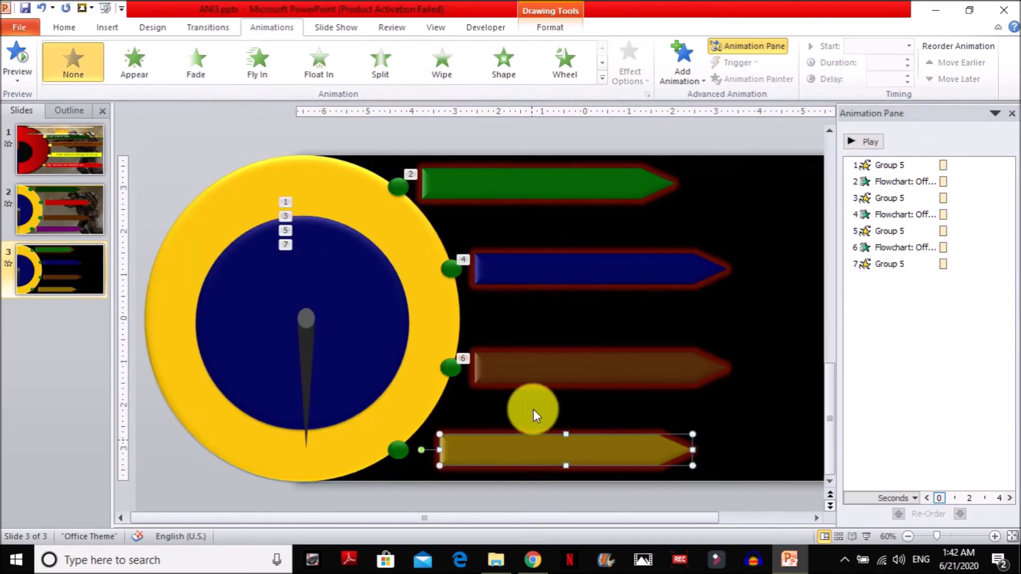
{"action": "left_click", "coordinate": [449, 66]}
{"action": "left_click", "coordinate": [627, 68]}
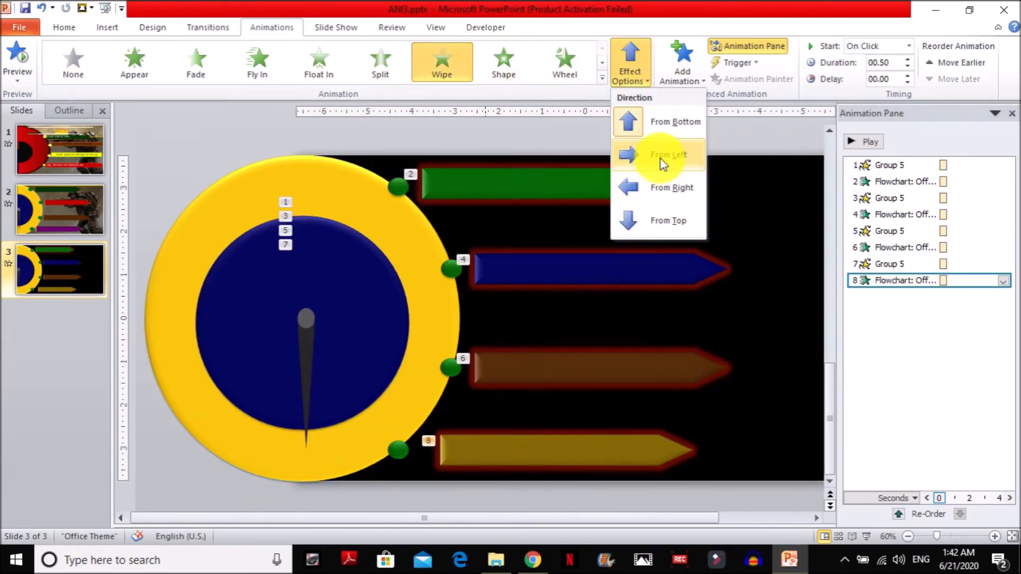
{"action": "left_click", "coordinate": [661, 157]}
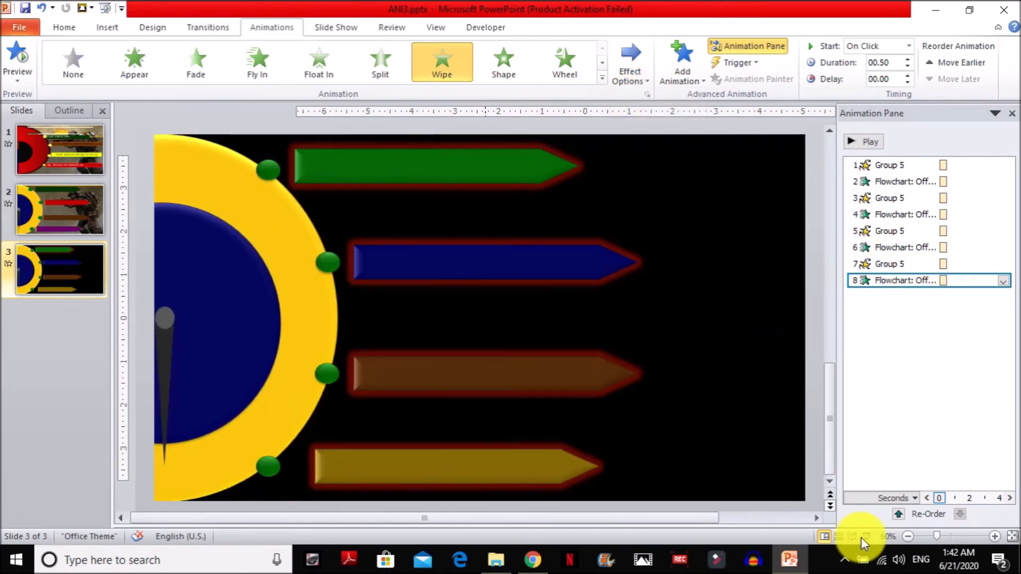
Play slide 3 as a slide show to check the needle and arrow animation sequence, and return to editing.
{"action": "left_click", "coordinate": [866, 536]}
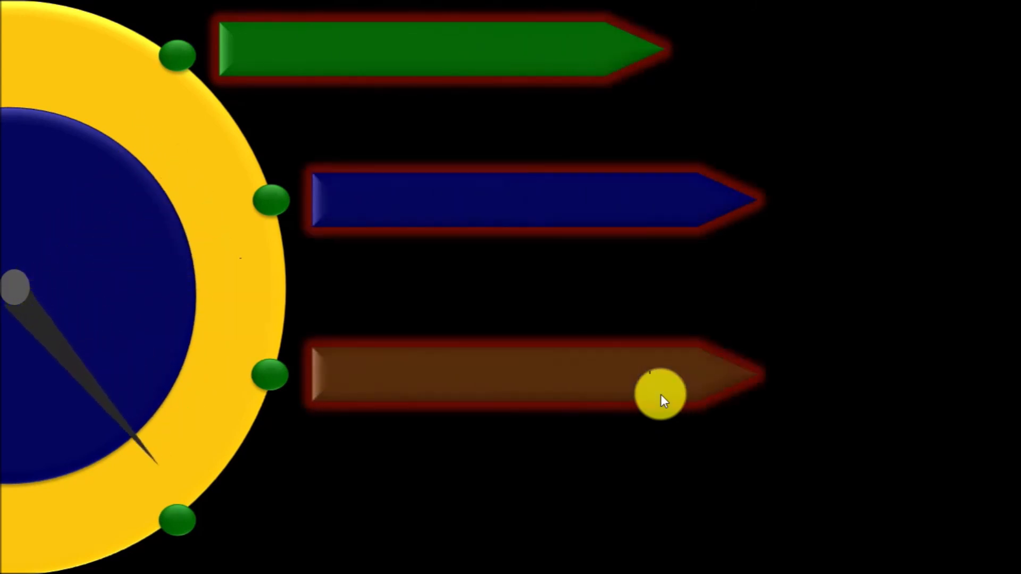
{"action": "key", "text": "Escape"}
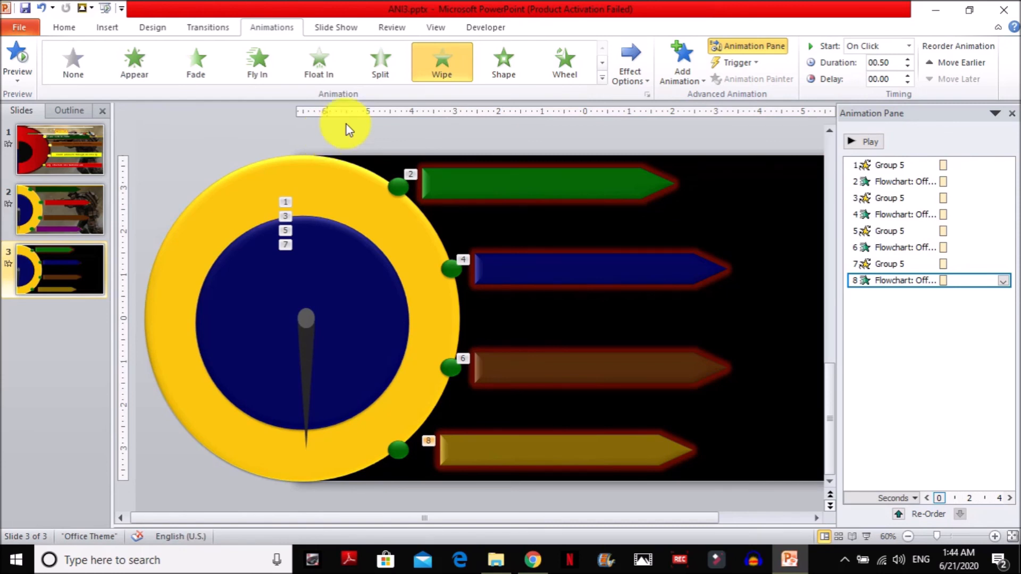
{"action": "left_click", "coordinate": [716, 561]}
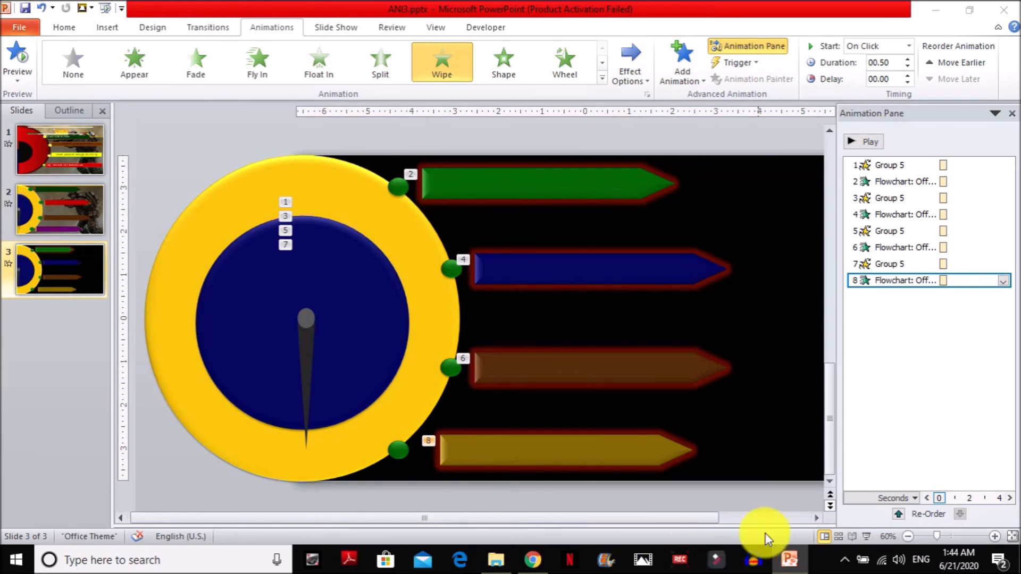
{"action": "left_click", "coordinate": [844, 560]}
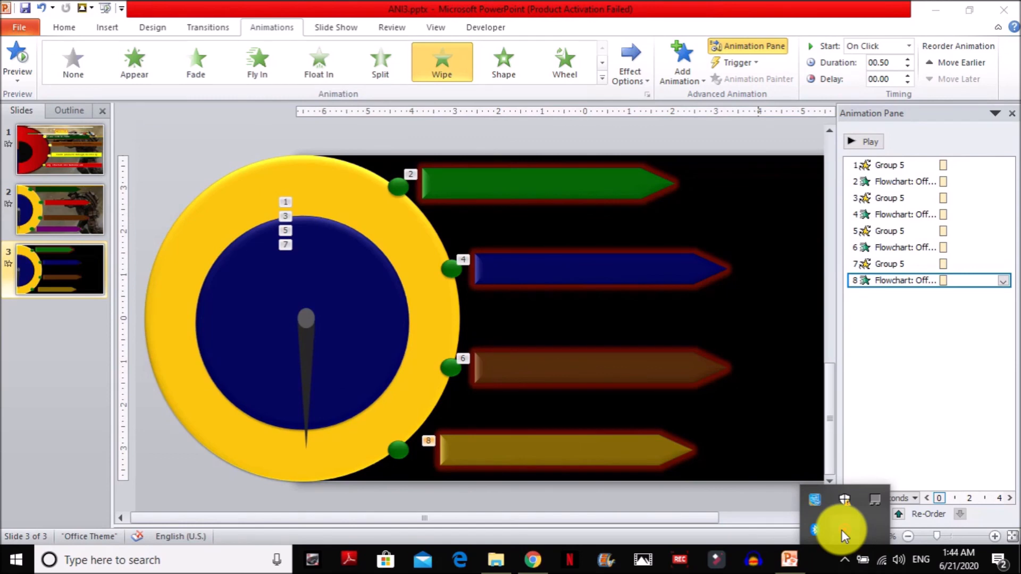
{"action": "left_click", "coordinate": [841, 529]}
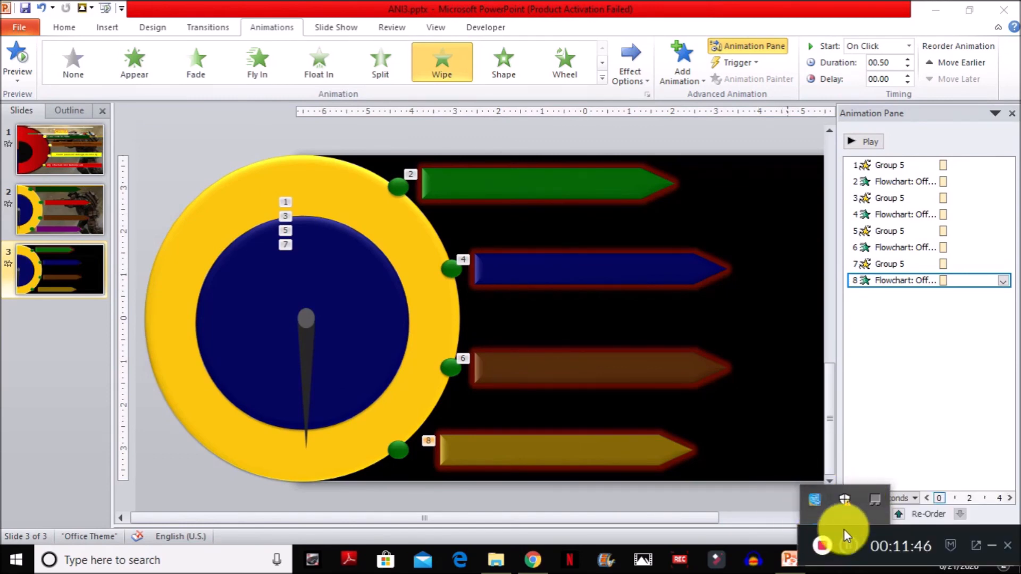